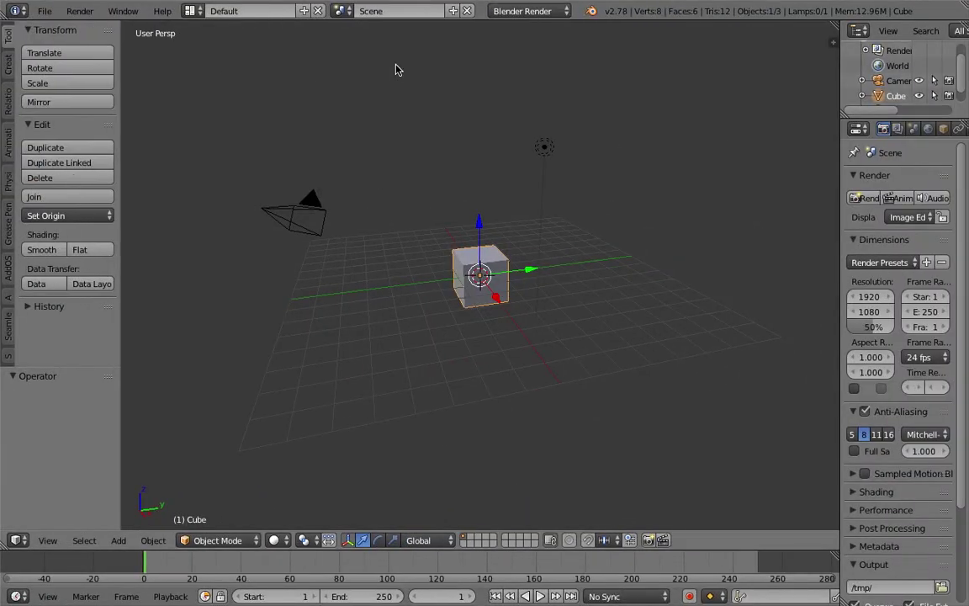
- Switch to the browser's YouTube page for "BS / SV GP Circle To Star (LIVENODING426)" and expand the video description
{"action": "key", "text": "ctrl+Right"}
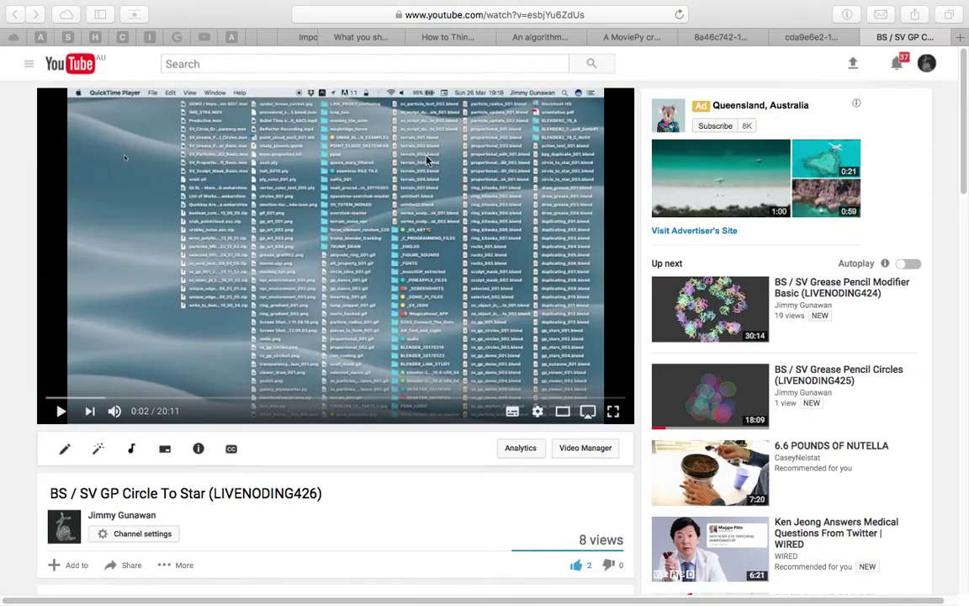
{"action": "scroll", "coordinate": [362, 337], "scroll_direction": "down", "scroll_amount": 2}
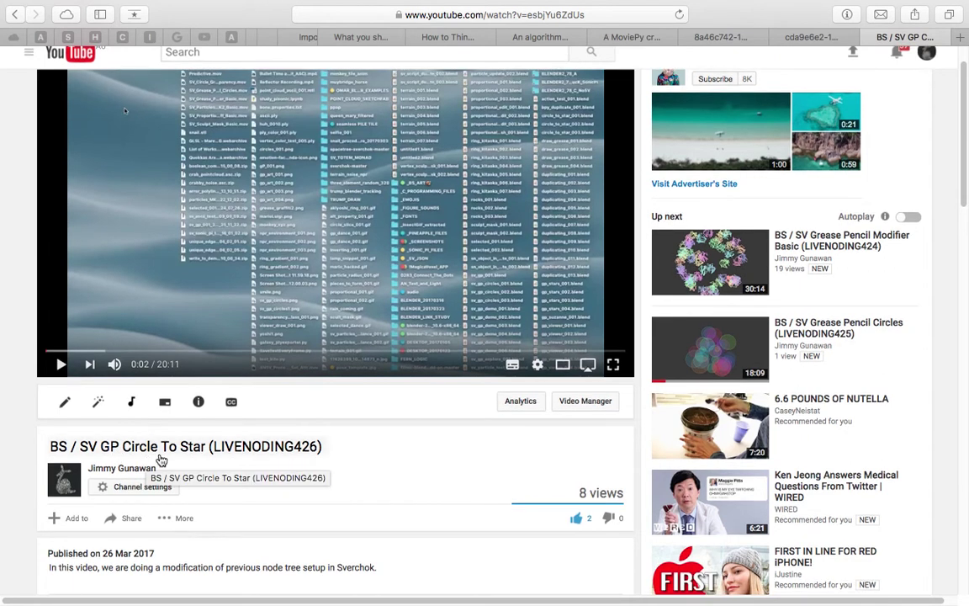
{"action": "scroll", "coordinate": [236, 442], "scroll_direction": "down", "scroll_amount": 1}
{"action": "scroll", "coordinate": [391, 364], "scroll_direction": "down", "scroll_amount": 3}
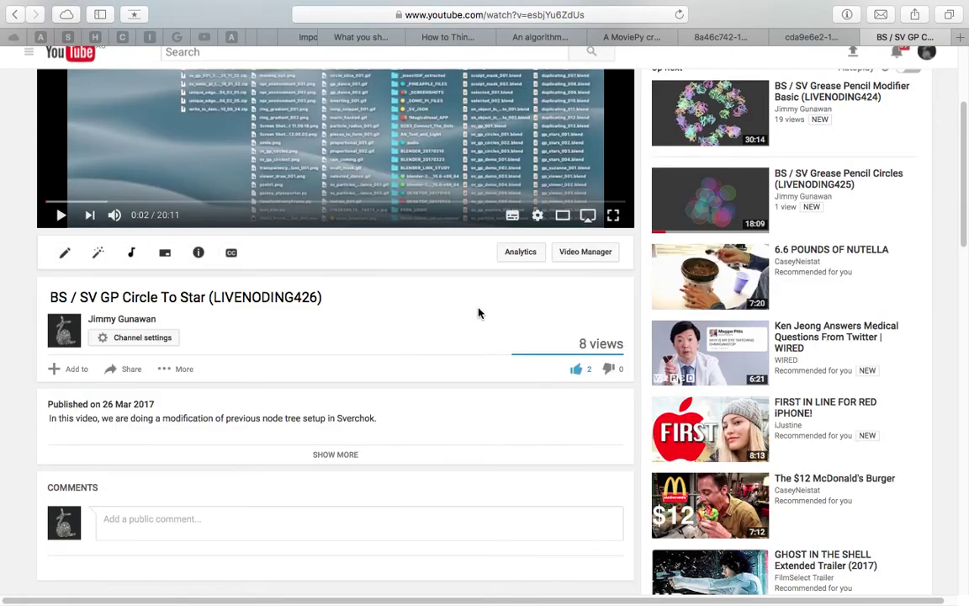
{"action": "scroll", "coordinate": [481, 314], "scroll_direction": "up", "scroll_amount": 2}
{"action": "scroll", "coordinate": [398, 278], "scroll_direction": "down", "scroll_amount": 3}
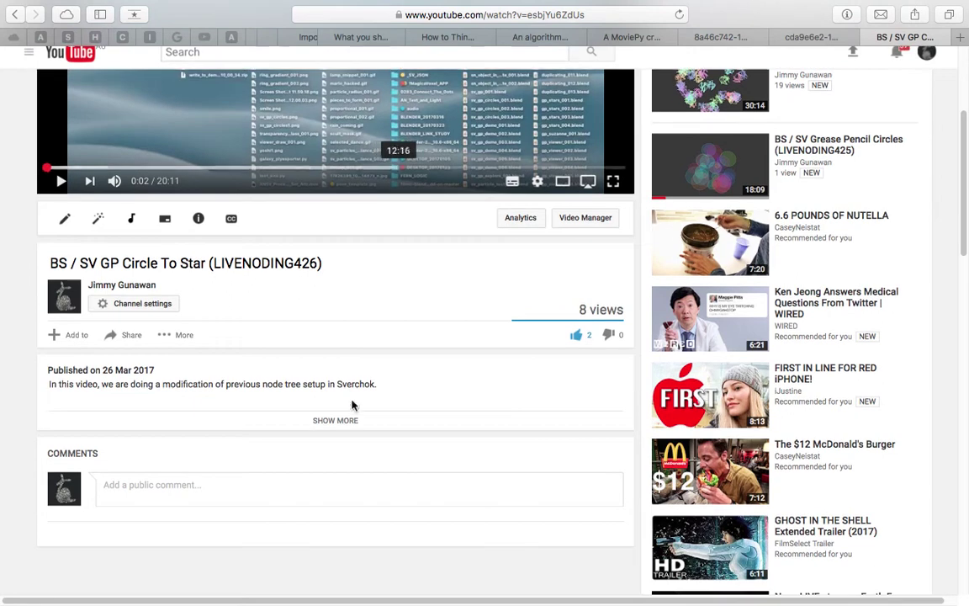
{"action": "left_click", "coordinate": [352, 421]}
{"action": "scroll", "coordinate": [168, 396], "scroll_direction": "down", "scroll_amount": 3}
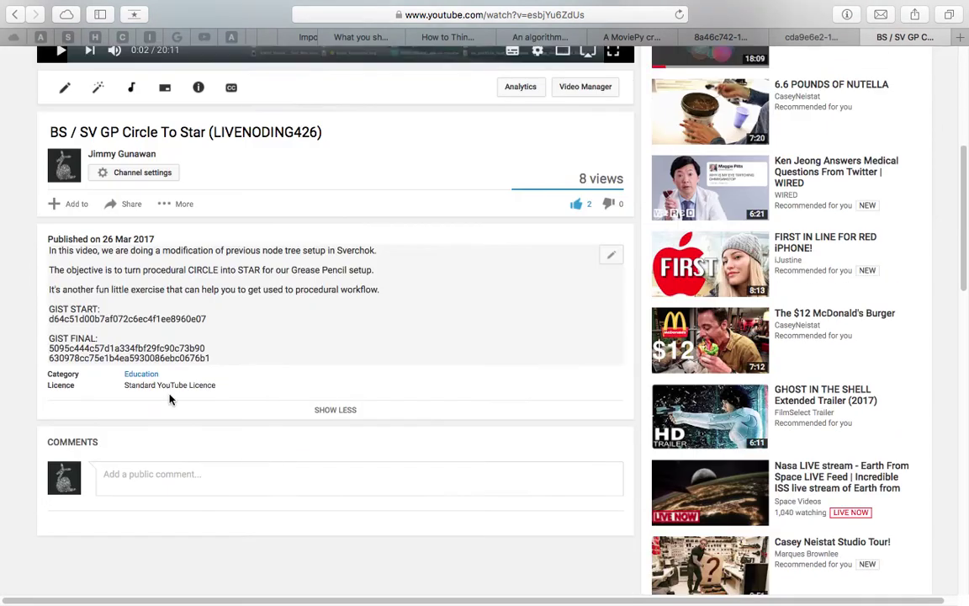
- Open the video description for editing, enlarge its text box and copy the last gist ID under GIST FINAL
{"action": "double_click", "coordinate": [164, 360]}
{"action": "scroll", "coordinate": [164, 362], "scroll_direction": "down", "scroll_amount": 5}
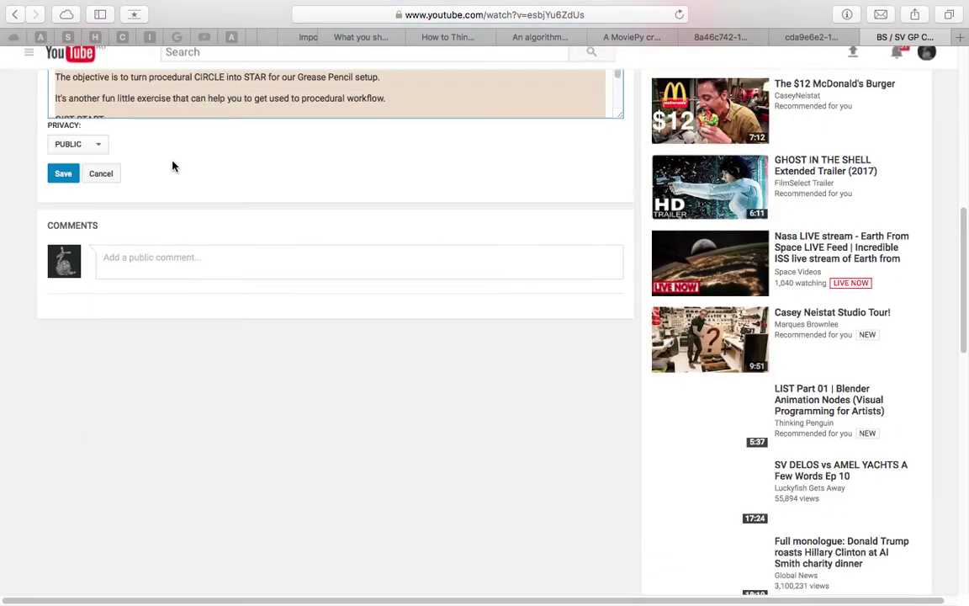
{"action": "scroll", "coordinate": [174, 167], "scroll_direction": "up", "scroll_amount": 3}
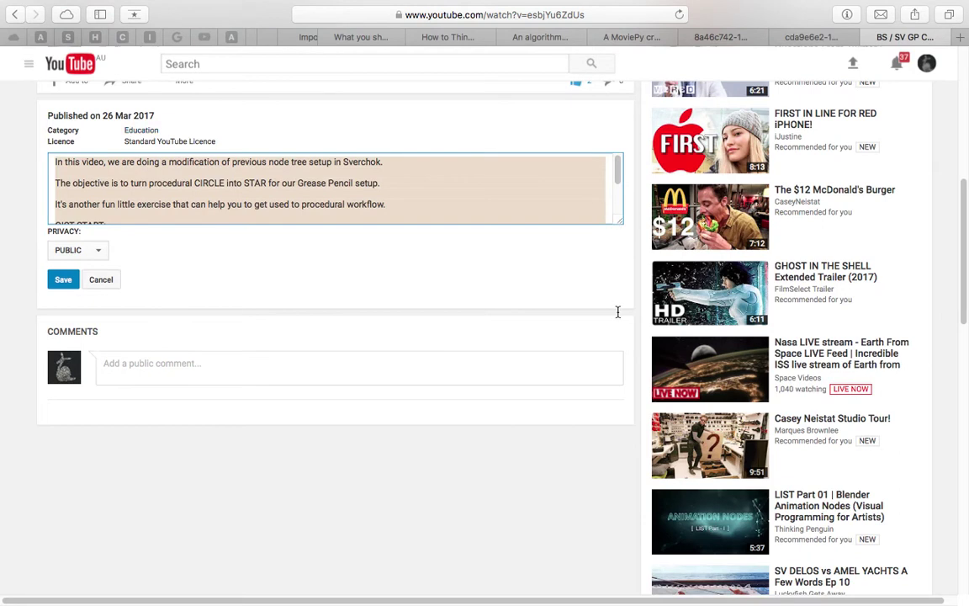
{"action": "left_click_drag", "start_coordinate": [620, 224], "coordinate": [627, 315]}
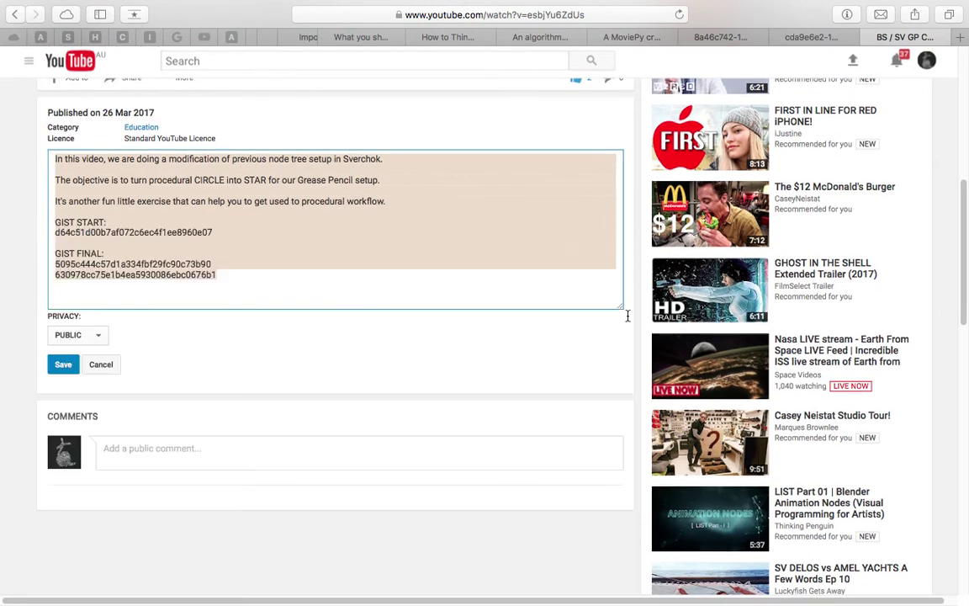
{"action": "left_click", "coordinate": [178, 276]}
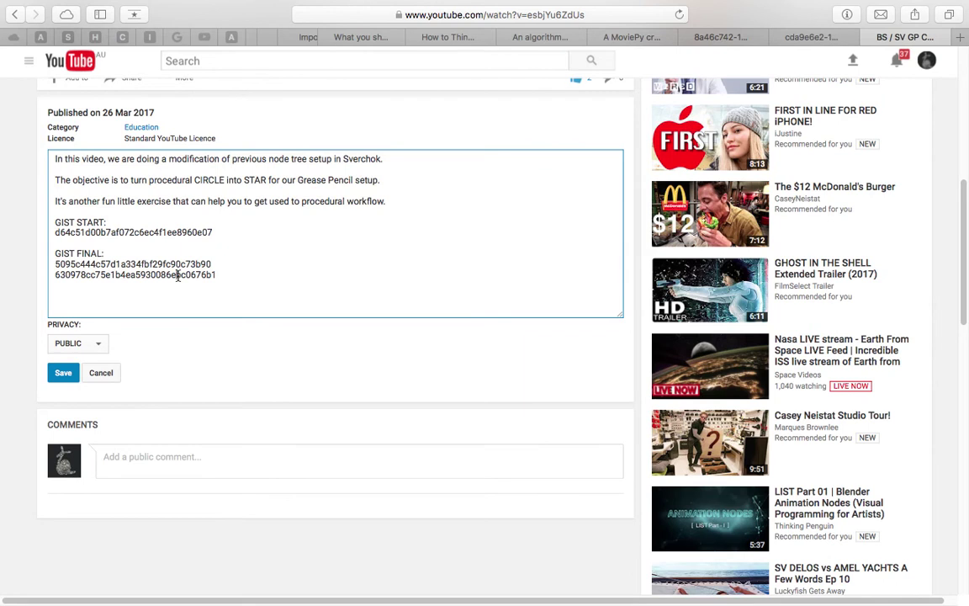
{"action": "double_click", "coordinate": [152, 274]}
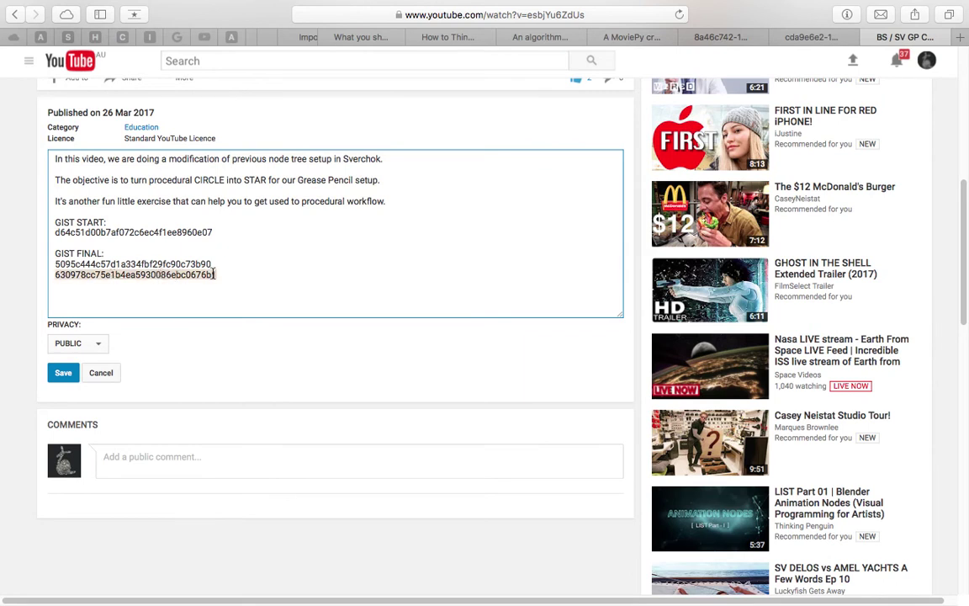
- Switch back to Blender, change to the Compositing screen layout and create a new Sverchok node tree
{"action": "key", "text": "ctrl+Left"}
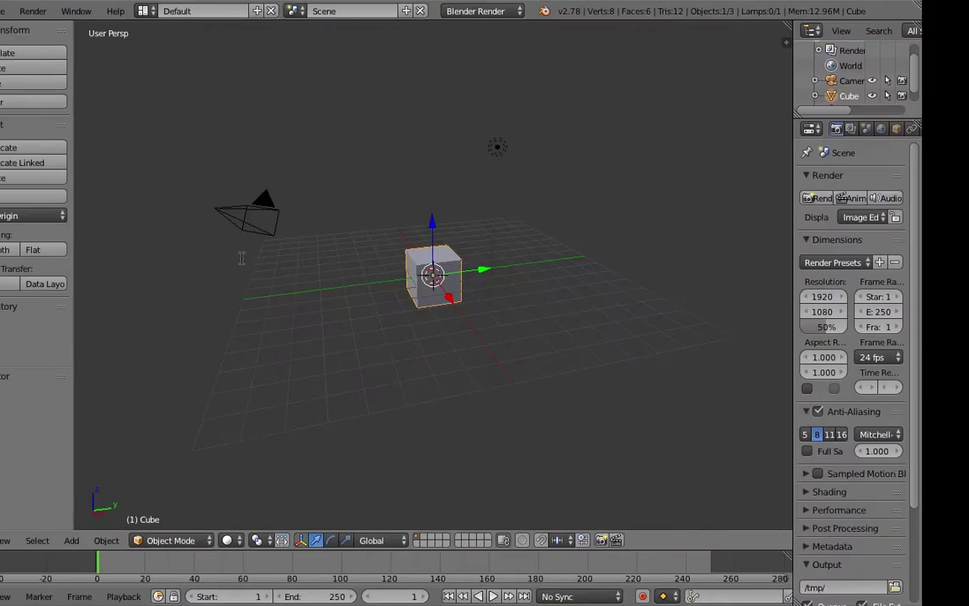
{"action": "left_click", "coordinate": [191, 11]}
{"action": "left_click", "coordinate": [231, 64]}
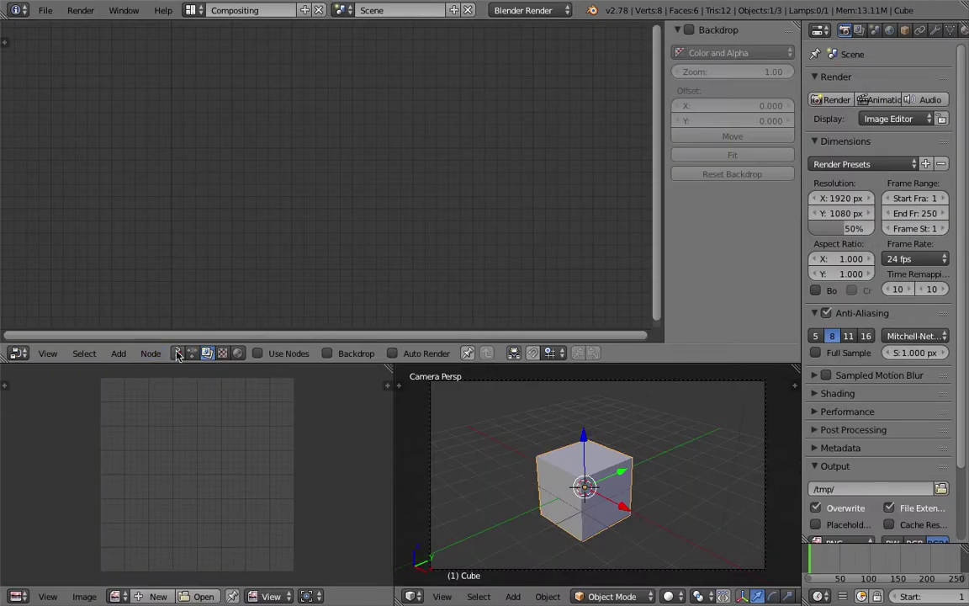
{"action": "left_click", "coordinate": [325, 352]}
- Import the Sverchok node tree from gist ID 630978cc75e1b4ea5930086ebc0676b1, then hide the node editor's sidebar
{"action": "left_click", "coordinate": [719, 123]}
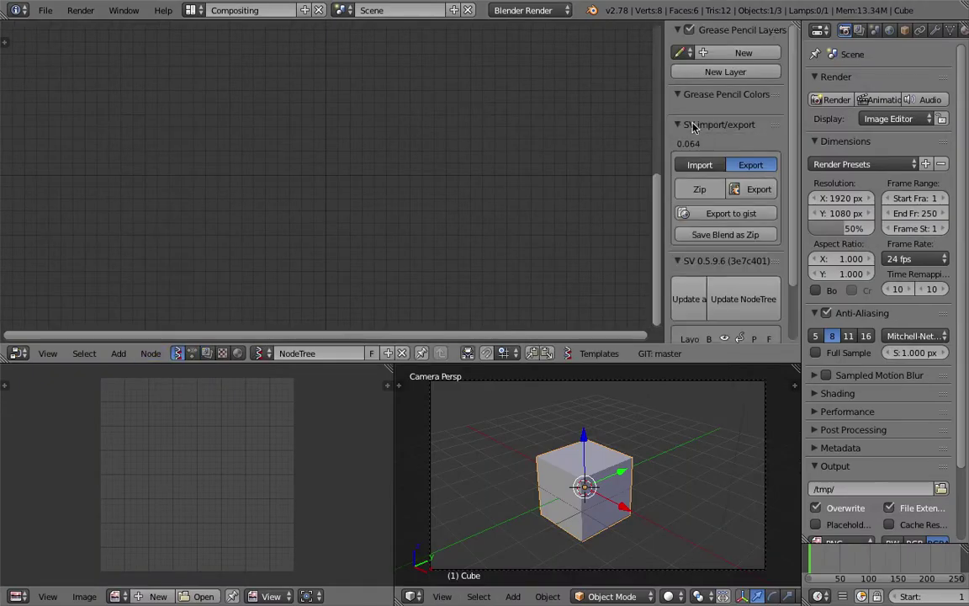
{"action": "left_click", "coordinate": [699, 164]}
{"action": "left_click_drag", "start_coordinate": [661, 210], "coordinate": [486, 194]}
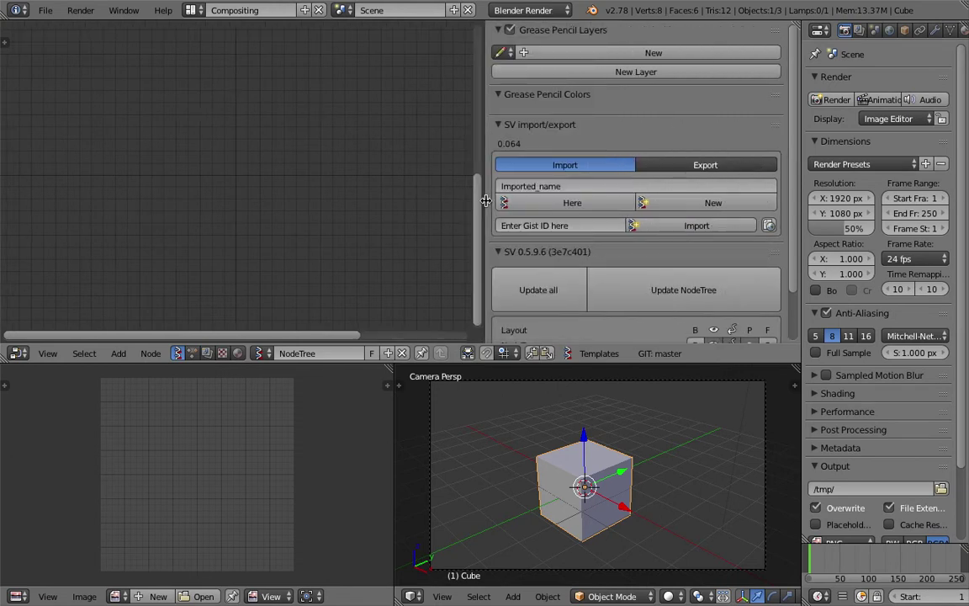
{"action": "key", "text": "ctrl+v"}
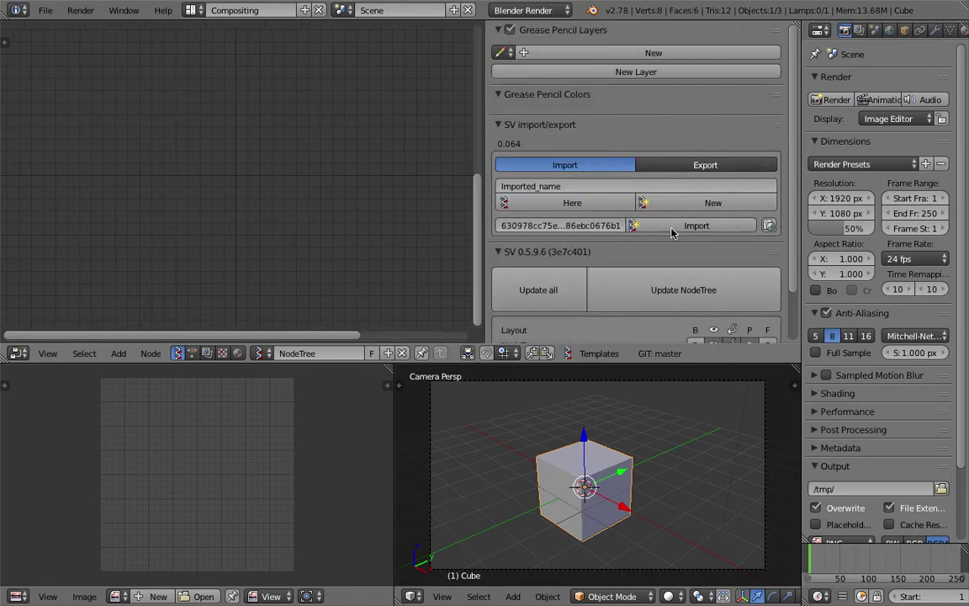
{"action": "key", "text": "Return"}
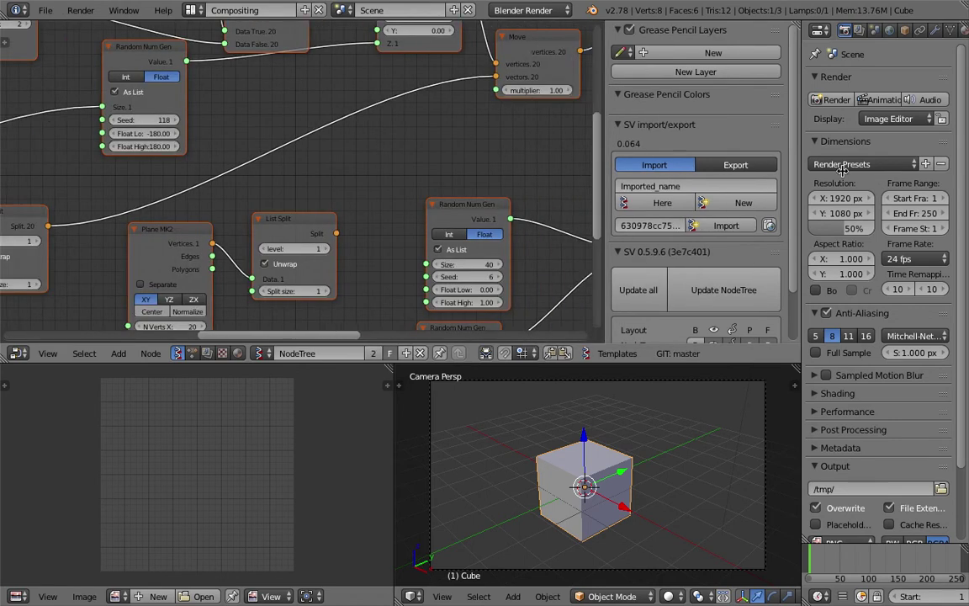
{"action": "key", "text": "n"}
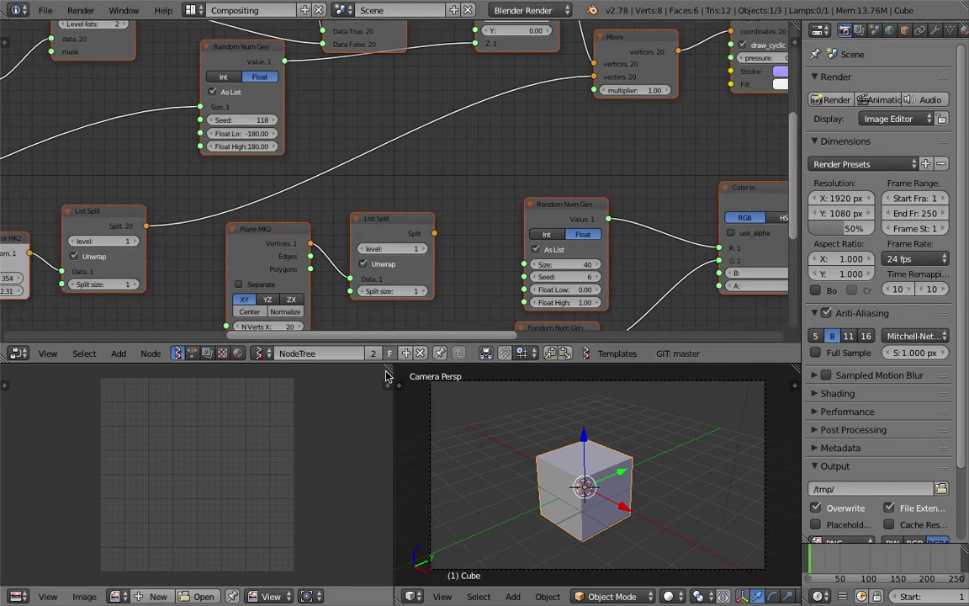
- Merge the image editor area into the 3D view and delete all objects from the scene
{"action": "left_click_drag", "start_coordinate": [393, 366], "coordinate": [343, 394]}
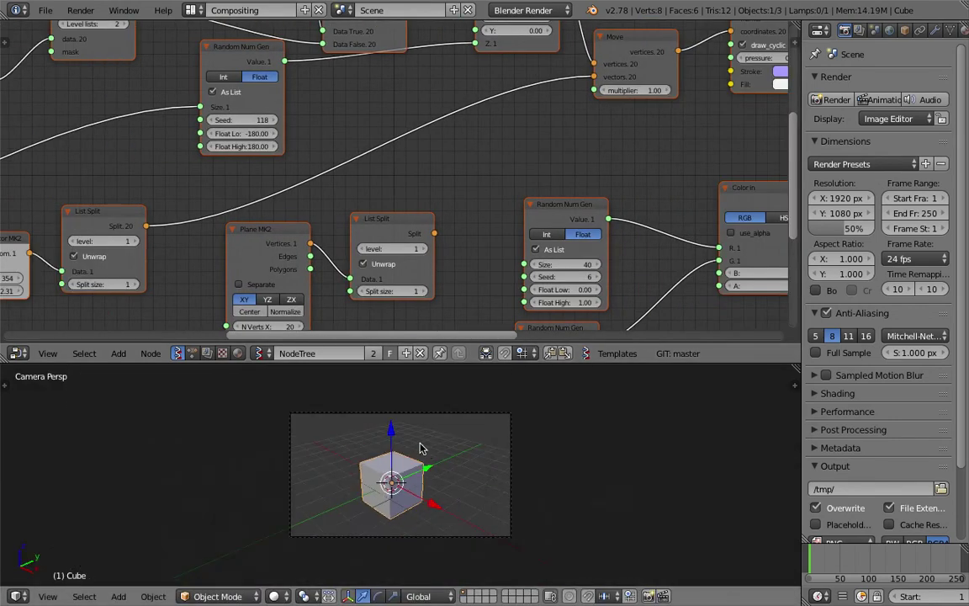
{"action": "middle_click_drag", "start_coordinate": [422, 448], "coordinate": [535, 455]}
{"action": "key", "text": "a"}
{"action": "key", "text": "a"}
{"action": "key", "text": "x"}
{"action": "left_click", "coordinate": [535, 452]}
{"action": "middle_click_drag", "start_coordinate": [427, 447], "coordinate": [474, 488]}
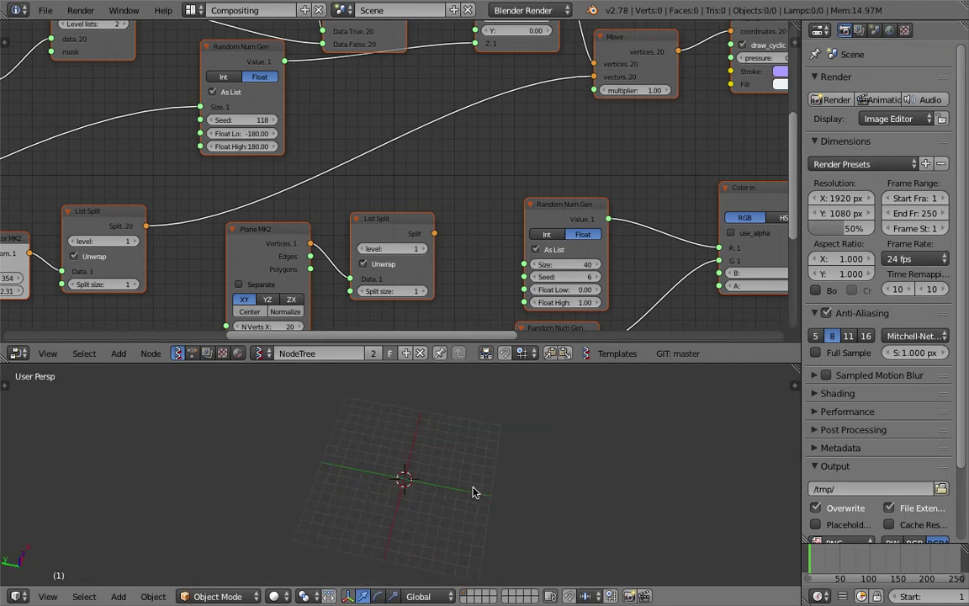
- Examine the imported node tree and its Object ID Selector node for the grease_pencil data
{"action": "scroll", "coordinate": [491, 298], "scroll_direction": "down", "scroll_amount": 4}
{"action": "scroll", "coordinate": [489, 295], "scroll_direction": "down", "scroll_amount": 2}
{"action": "middle_click_drag", "start_coordinate": [251, 163], "coordinate": [316, 226]}
{"action": "scroll", "coordinate": [396, 220], "scroll_direction": "down", "scroll_amount": 5}
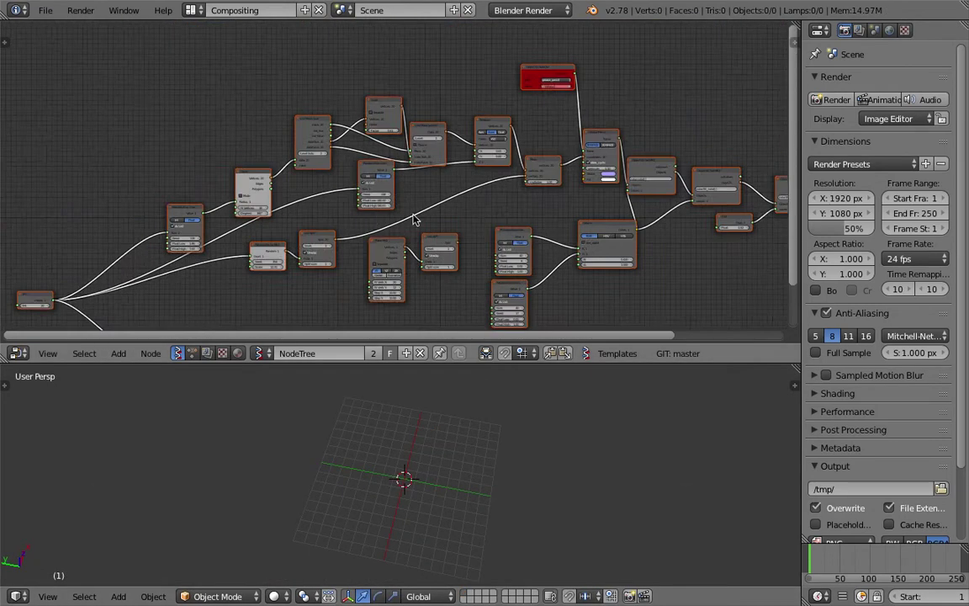
{"action": "middle_click_drag", "start_coordinate": [416, 219], "coordinate": [295, 251]}
{"action": "scroll", "coordinate": [439, 132], "scroll_direction": "up", "scroll_amount": 4}
{"action": "scroll", "coordinate": [439, 135], "scroll_direction": "up", "scroll_amount": 4}
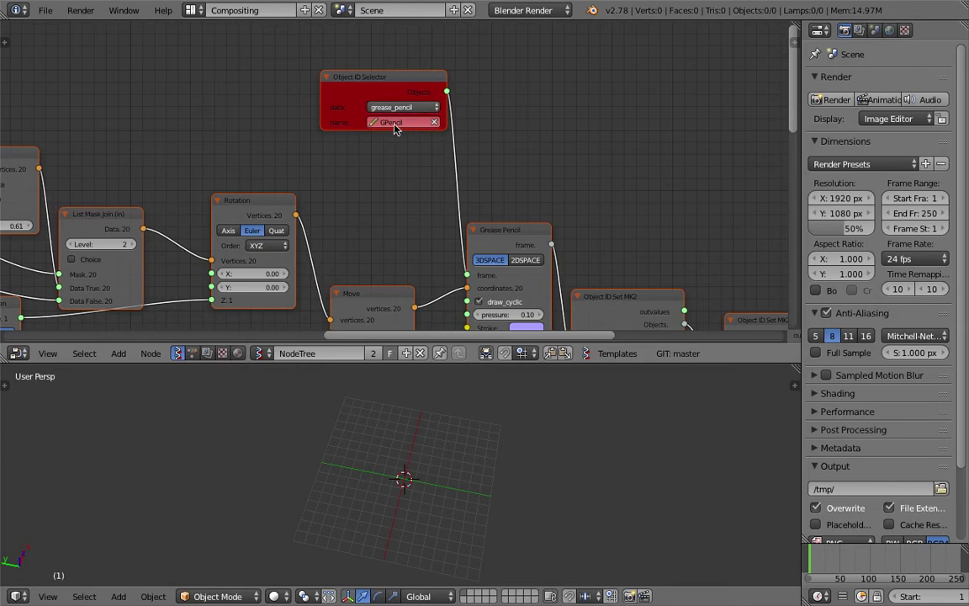
- Draw a freehand Grease Pencil scribble around the origin in top view and play the animation to update the node tree
{"action": "middle_click_drag", "start_coordinate": [395, 389], "coordinate": [406, 457]}
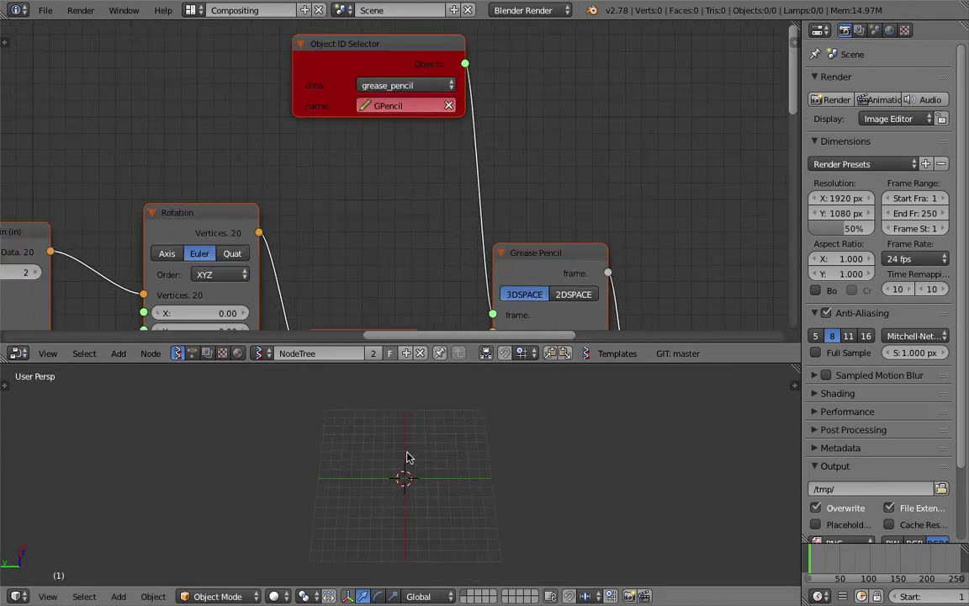
{"action": "left_click", "coordinate": [48, 596]}
{"action": "left_click", "coordinate": [86, 526]}
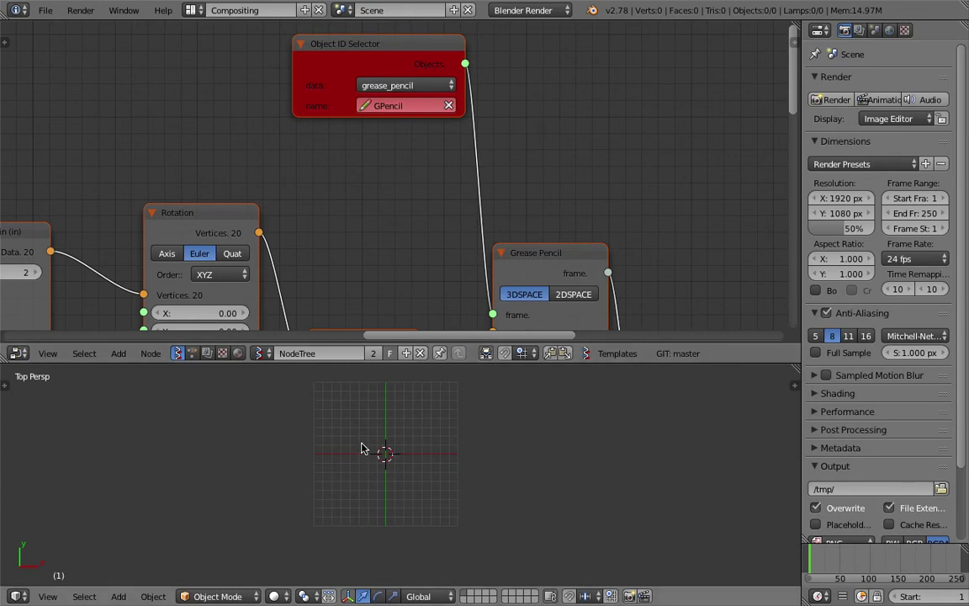
{"action": "key", "text": "d"}
{"action": "mouse_move", "coordinate": [344, 411]}
{"action": "left_mouse_down"}
{"action": "mouse_move", "coordinate": [413, 473]}
{"action": "mouse_move", "coordinate": [389, 450]}
{"action": "left_mouse_up"}
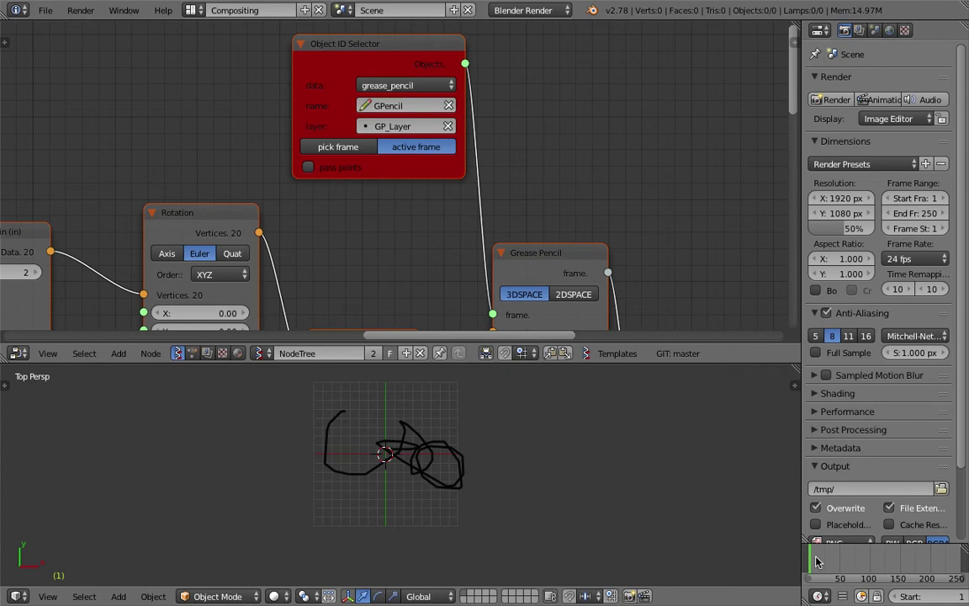
{"action": "key", "text": "alt+a"}
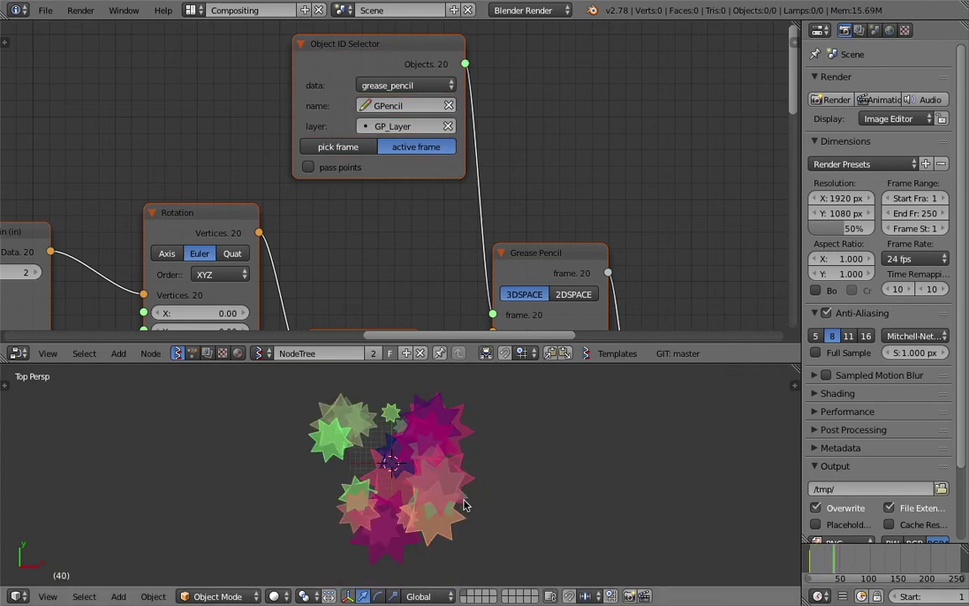
{"action": "middle_click_drag", "start_coordinate": [465, 505], "coordinate": [427, 370]}
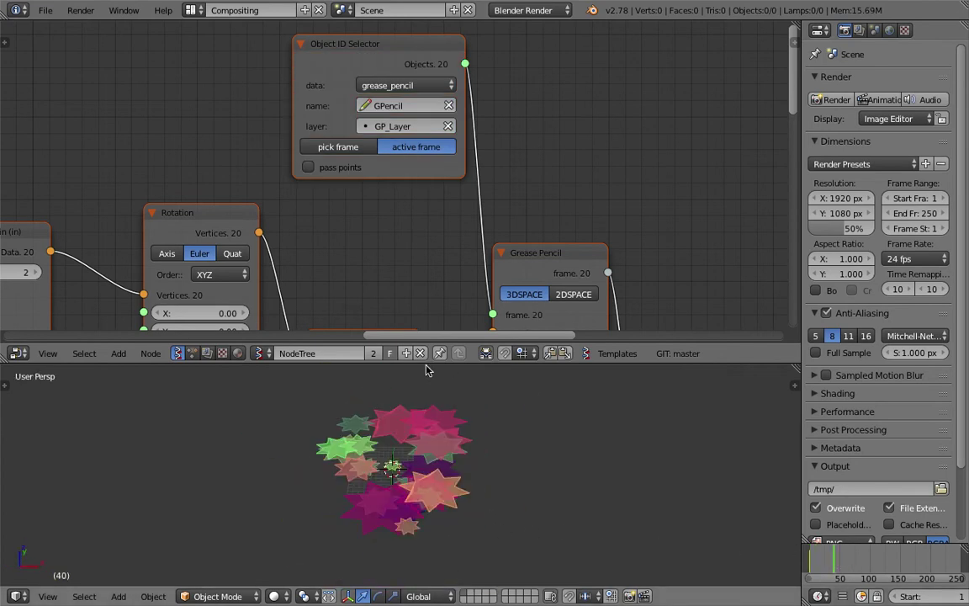
- Save the file as star_gp_to_handwriting_001.blend in the BLENDER_20170326 folder
{"action": "left_click", "coordinate": [44, 10]}
{"action": "left_click", "coordinate": [67, 125]}
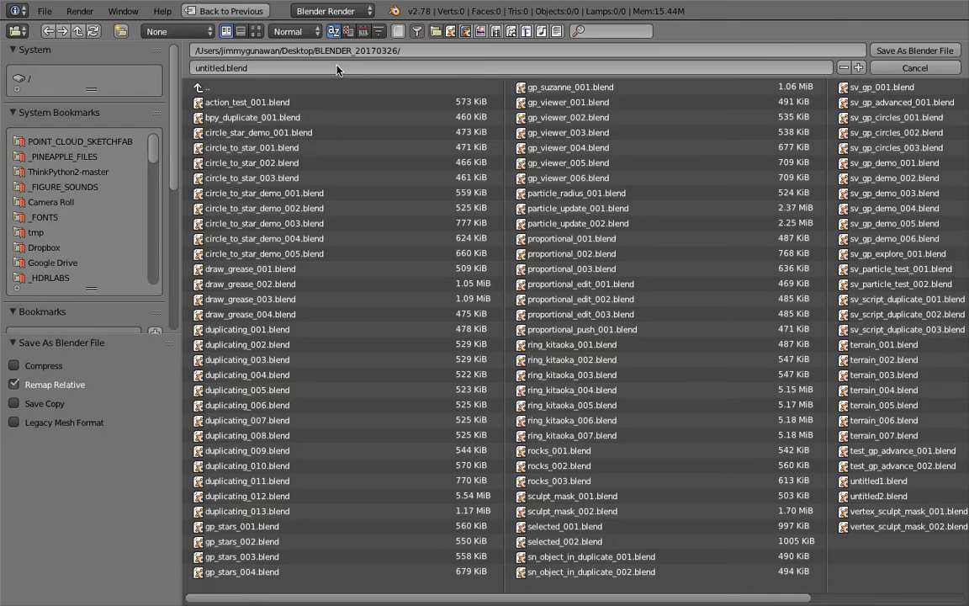
{"action": "left_click", "coordinate": [336, 68]}
{"action": "type", "text": "star_gp_to_handwr"}
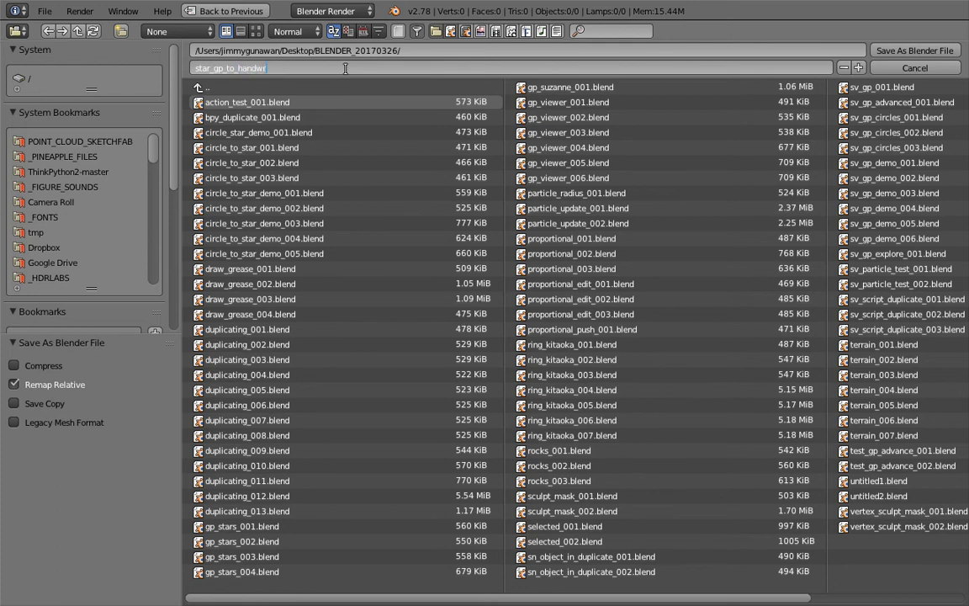
{"action": "type", "text": "01"}
{"action": "key", "text": "Return"}
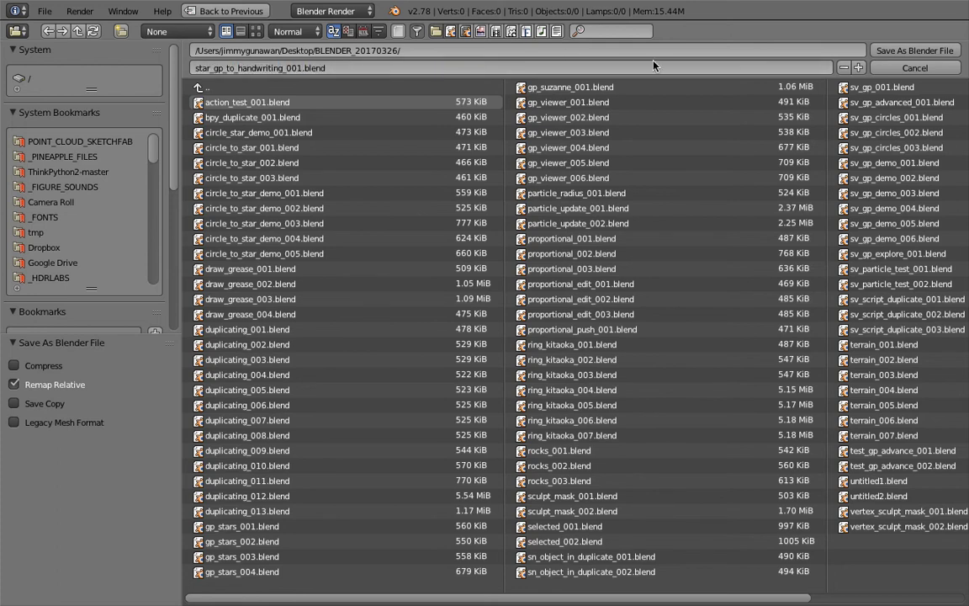
{"action": "left_click", "coordinate": [915, 50]}
- Enlarge the 3D view and show its sidebar, widened to make the Grease Pencil layer and palette settings readable
{"action": "scroll", "coordinate": [437, 430], "scroll_direction": "down", "scroll_amount": 2}
{"action": "middle_click_drag", "start_coordinate": [437, 429], "coordinate": [478, 371]}
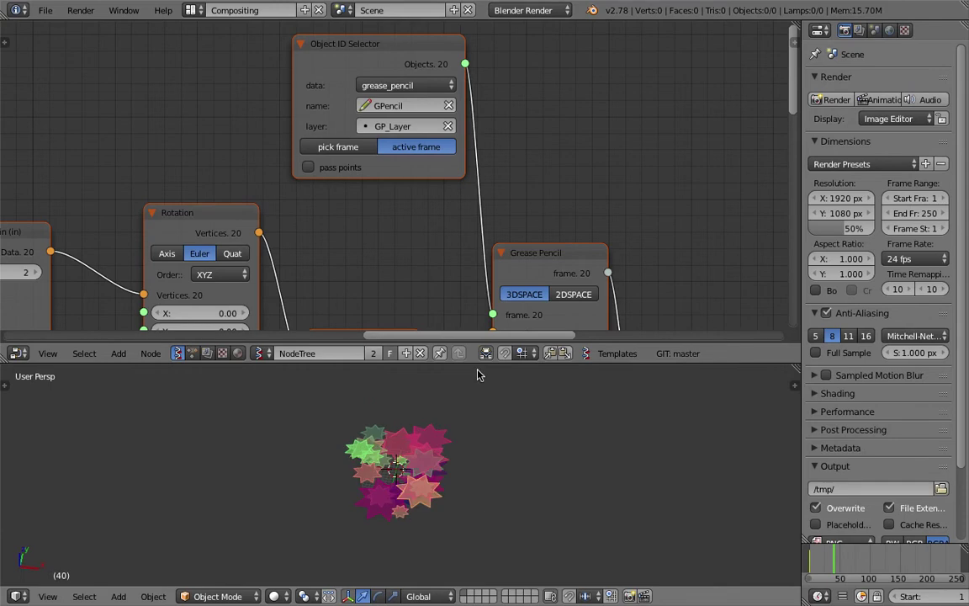
{"action": "left_click_drag", "start_coordinate": [484, 365], "coordinate": [481, 180]}
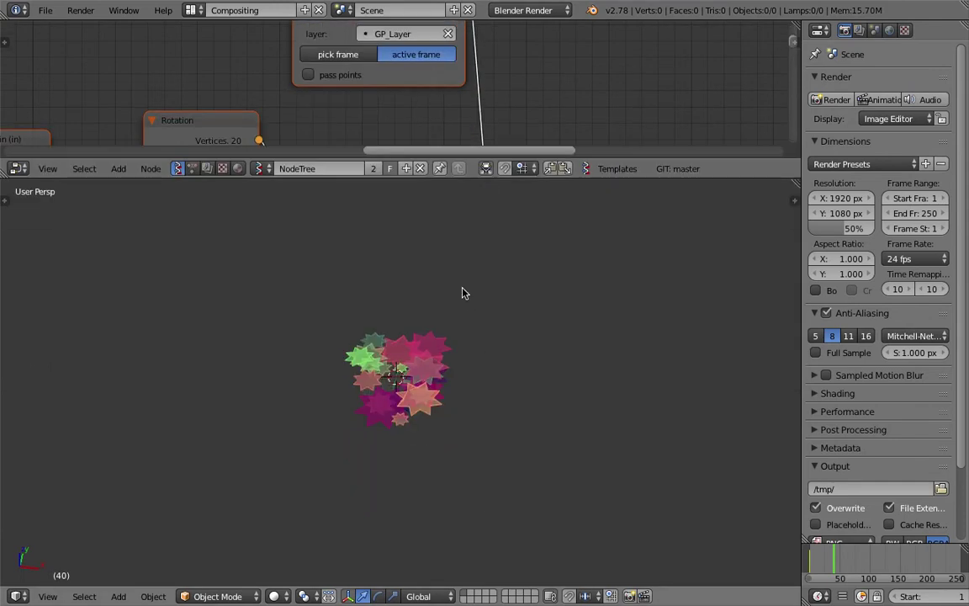
{"action": "key", "text": "n"}
{"action": "scroll", "coordinate": [597, 362], "scroll_direction": "down", "scroll_amount": 4}
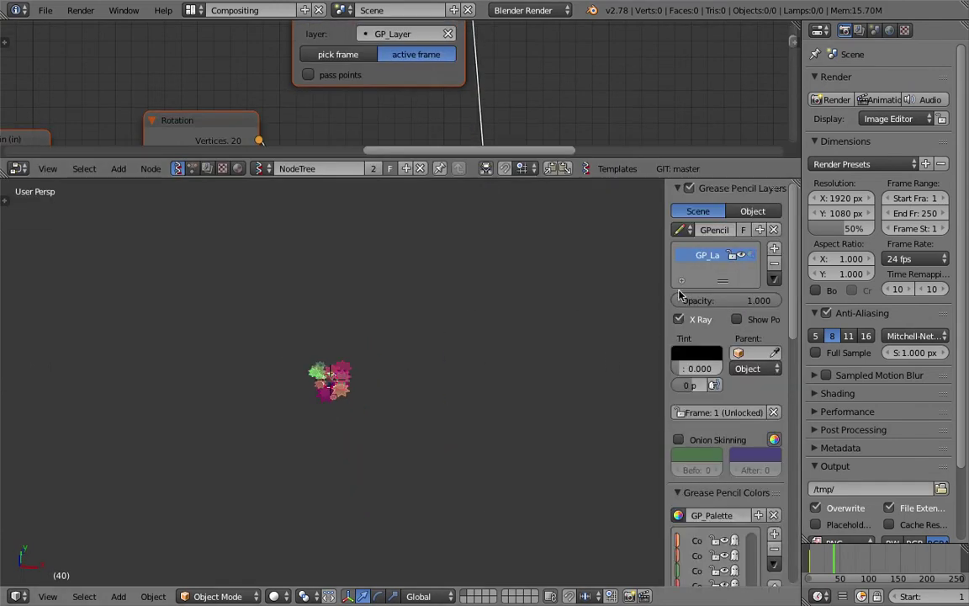
{"action": "left_click_drag", "start_coordinate": [670, 270], "coordinate": [517, 279]}
{"action": "scroll", "coordinate": [324, 385], "scroll_direction": "up", "scroll_amount": 5}
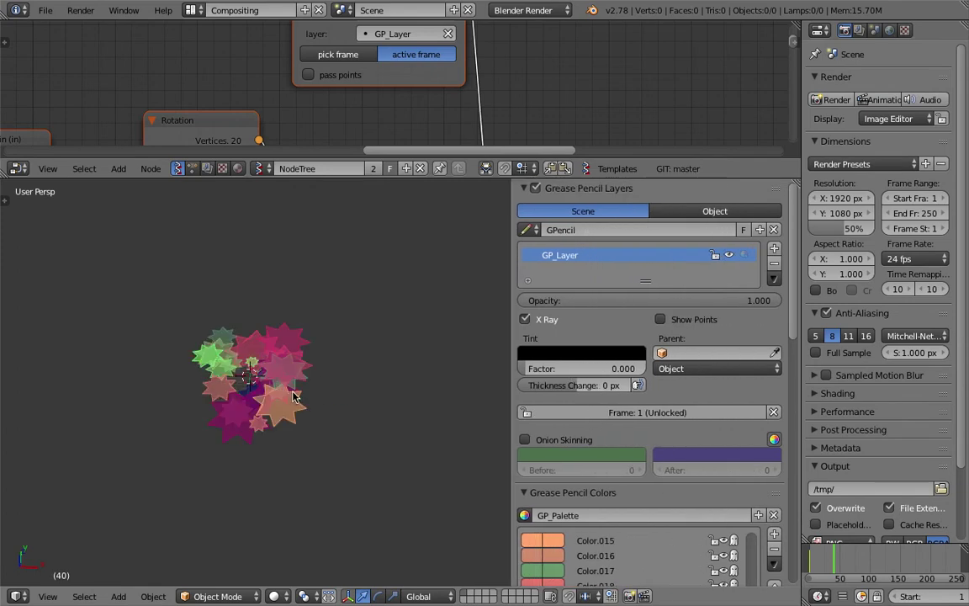
{"action": "mouse_move", "coordinate": [295, 397]}
{"action": "middle_mouse_down"}
{"action": "mouse_move", "coordinate": [379, 277]}
{"action": "mouse_move", "coordinate": [491, 303]}
{"action": "mouse_move", "coordinate": [471, 400]}
{"action": "mouse_move", "coordinate": [306, 412]}
{"action": "mouse_move", "coordinate": [226, 269]}
{"action": "mouse_move", "coordinate": [319, 354]}
{"action": "middle_mouse_up"}
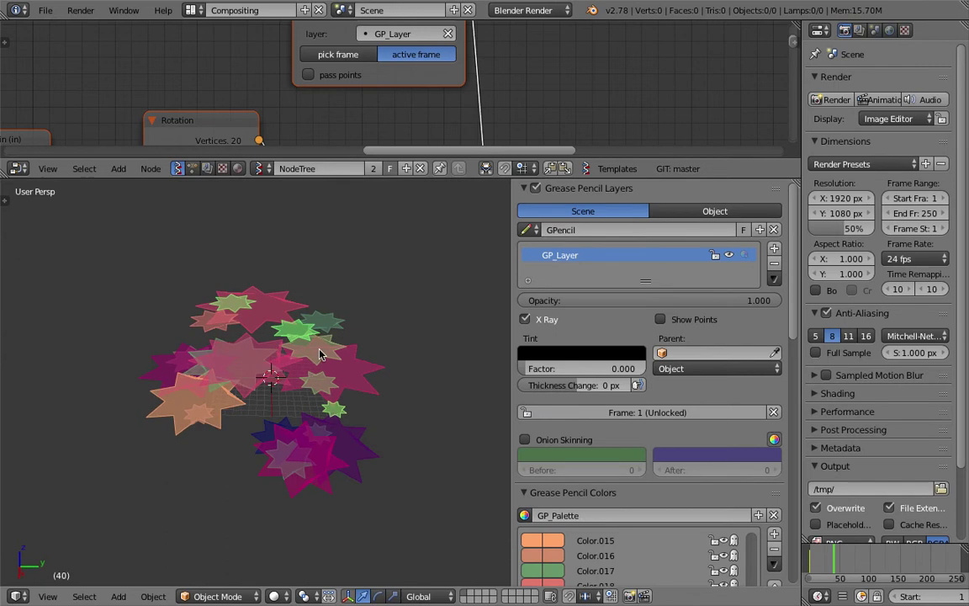
- Enlarge the node editor area and examine the Random Num Gen, Random Vector MK2 and List Split nodes
{"action": "left_click_drag", "start_coordinate": [345, 160], "coordinate": [345, 283]}
{"action": "middle_click_drag", "start_coordinate": [371, 352], "coordinate": [250, 437]}
{"action": "scroll", "coordinate": [353, 127], "scroll_direction": "down", "scroll_amount": 4}
{"action": "middle_click_drag", "start_coordinate": [361, 114], "coordinate": [433, 91]}
{"action": "middle_click_drag", "start_coordinate": [168, 244], "coordinate": [450, 108]}
{"action": "middle_click_drag", "start_coordinate": [215, 219], "coordinate": [394, 155]}
{"action": "middle_click_drag", "start_coordinate": [319, 229], "coordinate": [369, 159]}
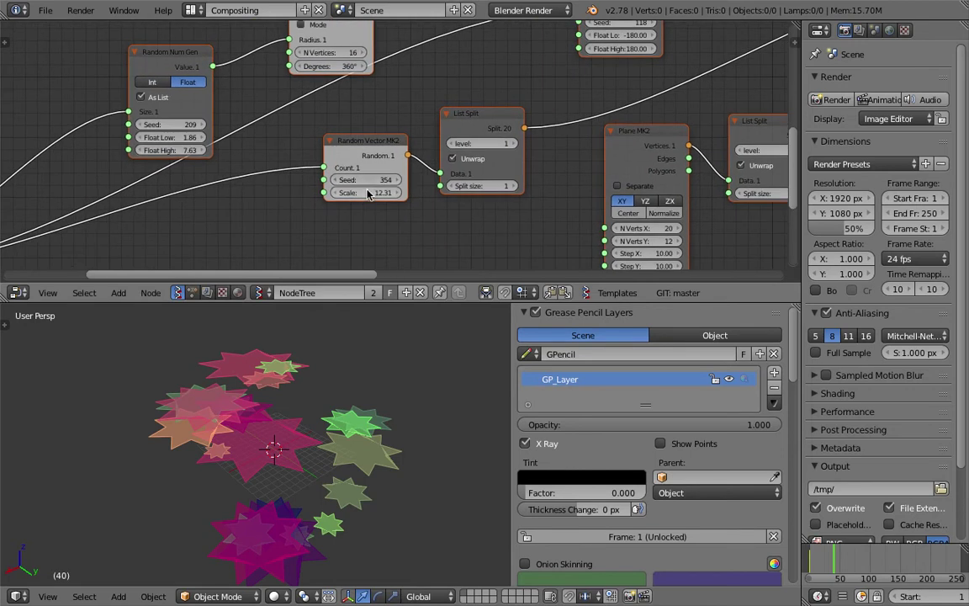
- Set the Random Vector MK2 node's seed to 375 and scale to 11.50, and view the stars from the top
{"action": "mouse_move", "coordinate": [366, 180]}
{"action": "left_mouse_down"}
{"action": "mouse_move", "coordinate": [393, 180]}
{"action": "mouse_move", "coordinate": [399, 194]}
{"action": "mouse_move", "coordinate": [450, 193]}
{"action": "mouse_move", "coordinate": [357, 193]}
{"action": "left_mouse_up"}
{"action": "middle_click_drag", "start_coordinate": [335, 434], "coordinate": [83, 527]}
{"action": "left_click", "coordinate": [48, 595]}
{"action": "left_click", "coordinate": [84, 523]}
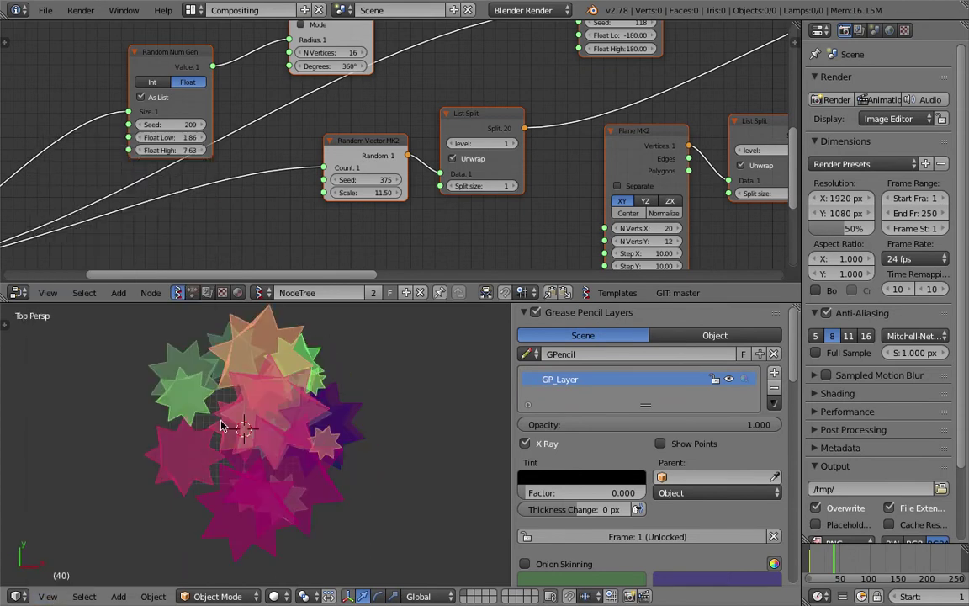
- Narrow the 3D view's sidebar to give the stars more room and save over the current file
{"action": "middle_click_drag", "start_coordinate": [325, 410], "coordinate": [341, 424], "text": "shift"}
{"action": "key", "text": "ctrl+s"}
{"action": "left_click", "coordinate": [341, 424]}
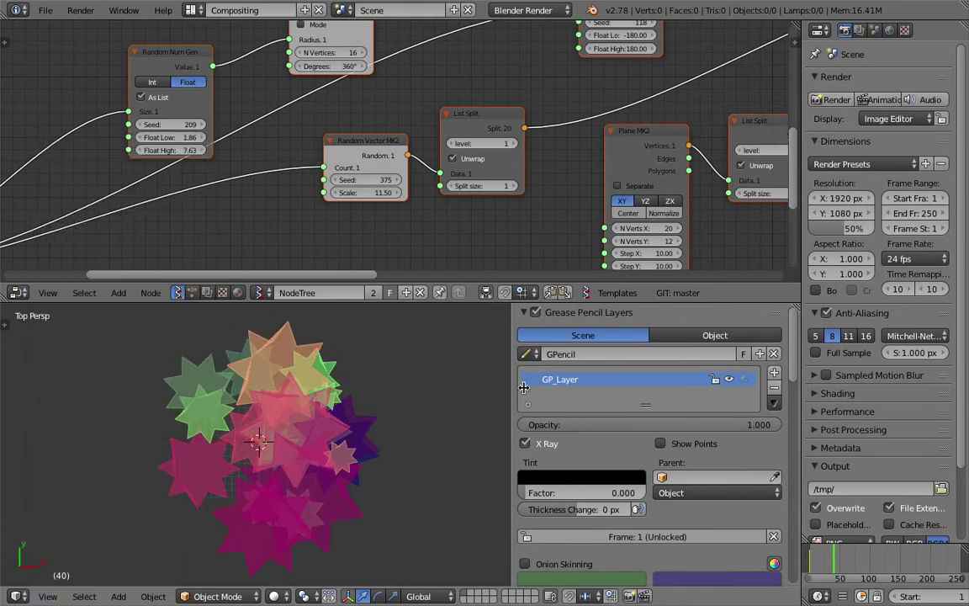
{"action": "left_click_drag", "start_coordinate": [523, 386], "coordinate": [586, 387]}
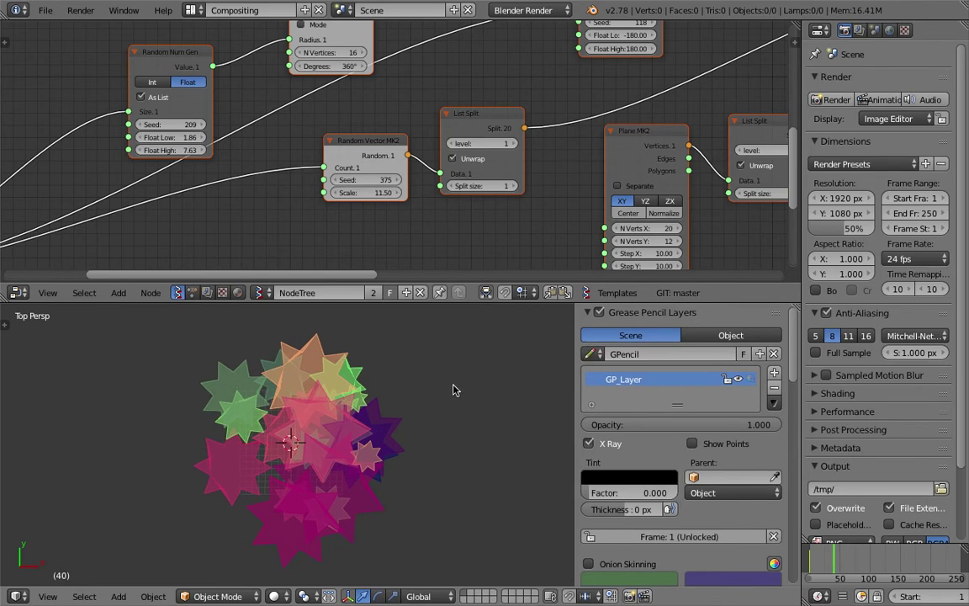
{"action": "middle_click_drag", "start_coordinate": [439, 414], "coordinate": [328, 422], "text": "shift"}
{"action": "scroll", "coordinate": [406, 388], "scroll_direction": "down", "scroll_amount": 2}
{"action": "key", "text": "ctrl+s"}
{"action": "left_click", "coordinate": [317, 416]}
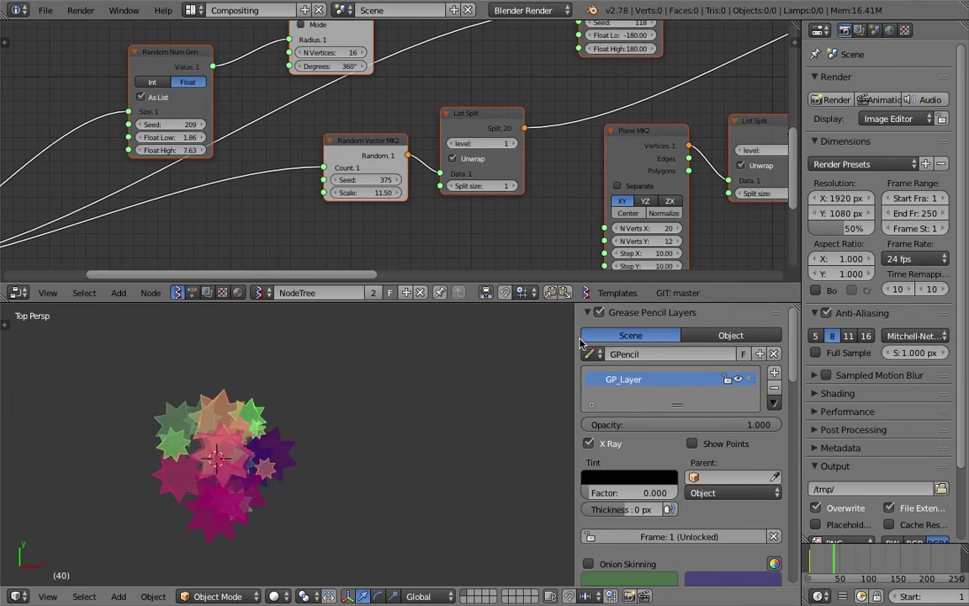
{"action": "mouse_move", "coordinate": [574, 338]}
{"action": "left_mouse_down"}
{"action": "mouse_move", "coordinate": [512, 338]}
{"action": "mouse_move", "coordinate": [602, 338]}
{"action": "left_mouse_up"}
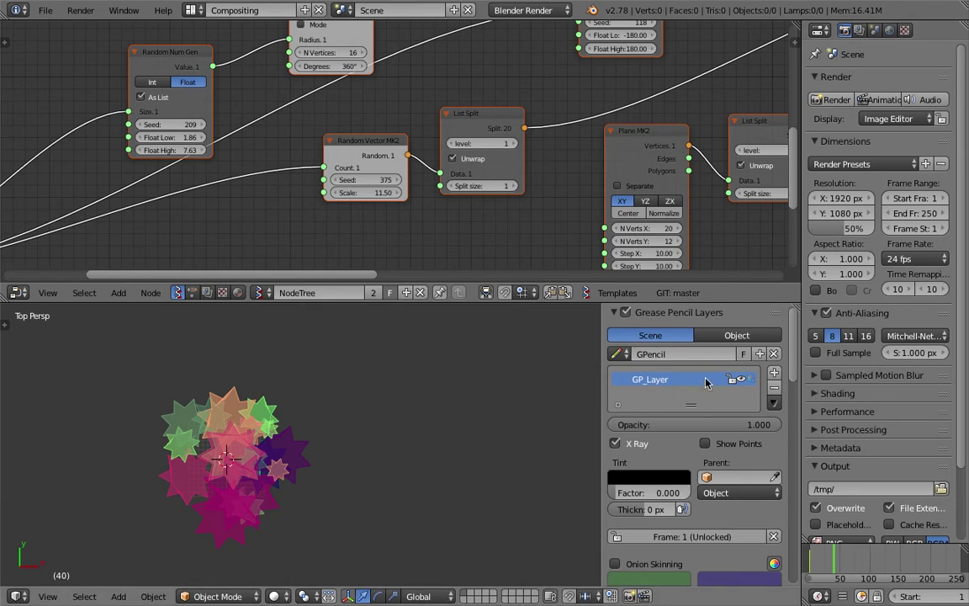
- Deselect all nodes in the node tree and save over star_gp_to_handwriting_001.blend
{"action": "scroll", "coordinate": [526, 212], "scroll_direction": "down", "scroll_amount": 8}
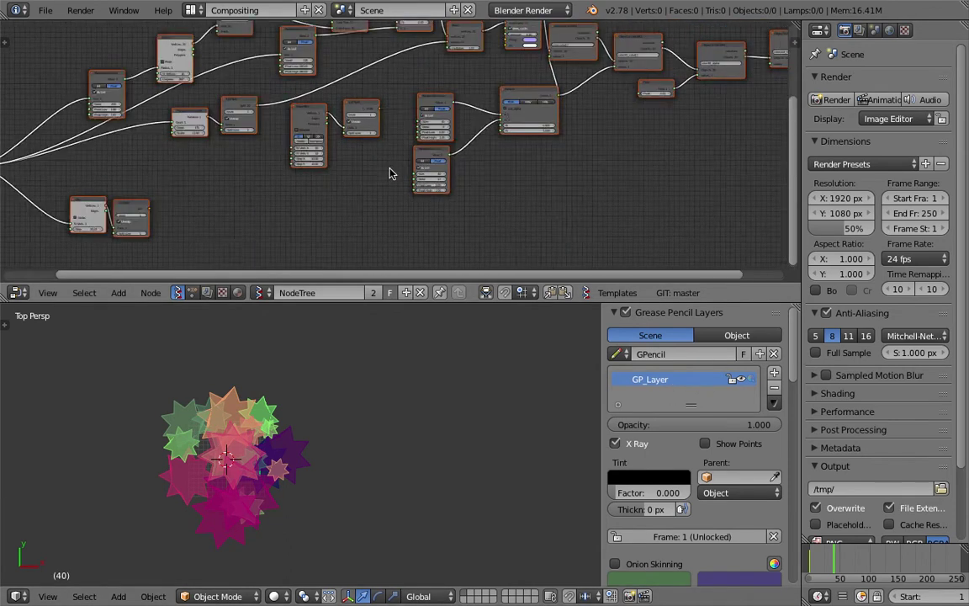
{"action": "middle_click_drag", "start_coordinate": [420, 166], "coordinate": [376, 196]}
{"action": "middle_click_drag", "start_coordinate": [459, 135], "coordinate": [428, 127]}
{"action": "key", "text": "a"}
{"action": "key", "text": "ctrl+s"}
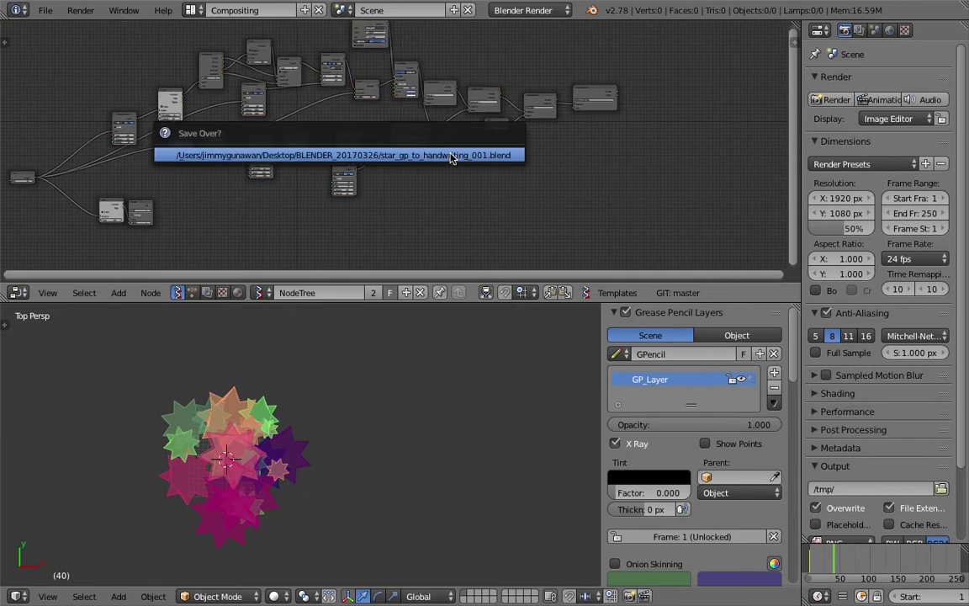
{"action": "left_click", "coordinate": [454, 159]}
{"action": "middle_click_drag", "start_coordinate": [441, 187], "coordinate": [423, 180]}
{"action": "scroll", "coordinate": [490, 190], "scroll_direction": "up", "scroll_amount": 1}
{"action": "middle_click_drag", "start_coordinate": [490, 190], "coordinate": [484, 160]}
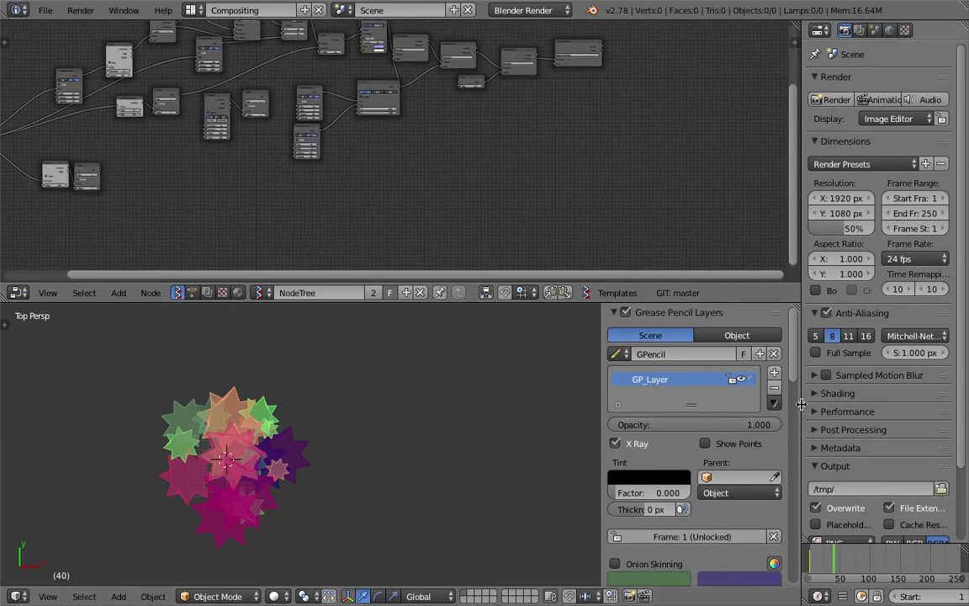
- Add a second Grease Pencil layer below GP_Layer and set the current frame to 1
{"action": "left_click", "coordinate": [773, 374]}
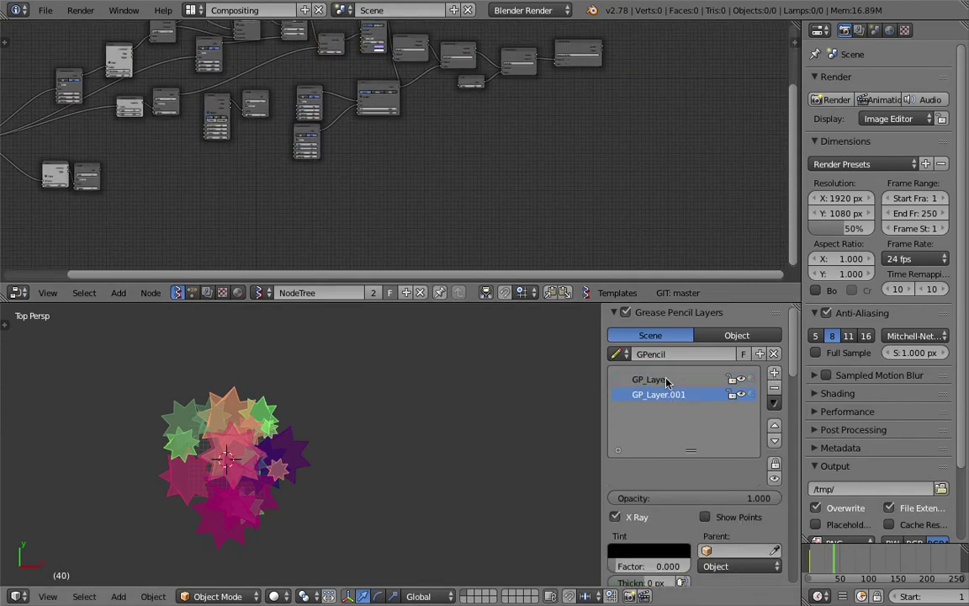
{"action": "scroll", "coordinate": [432, 462], "scroll_direction": "up", "scroll_amount": 3}
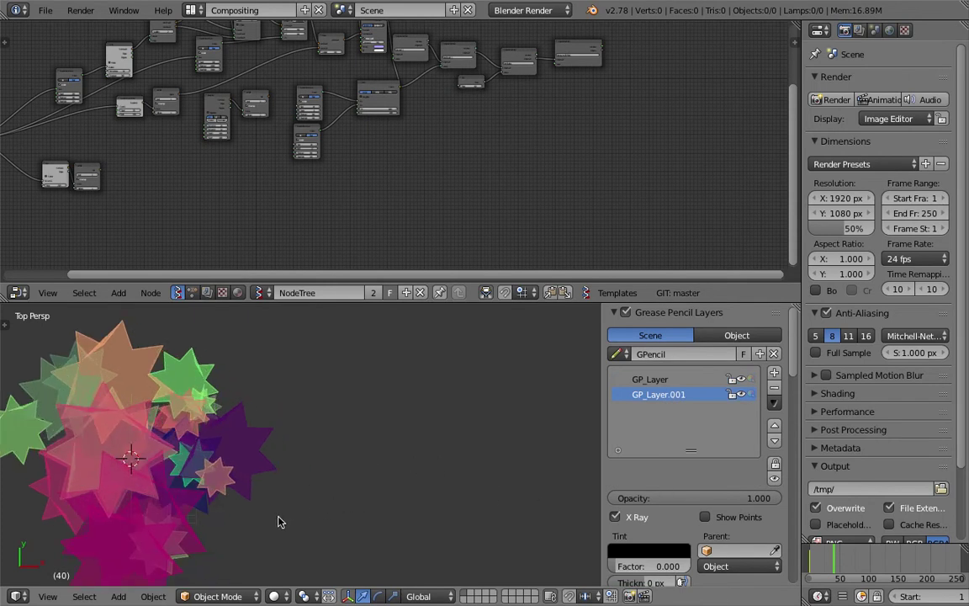
{"action": "scroll", "coordinate": [291, 517], "scroll_direction": "down", "scroll_amount": 1}
{"action": "scroll", "coordinate": [923, 599], "scroll_direction": "down", "scroll_amount": 3}
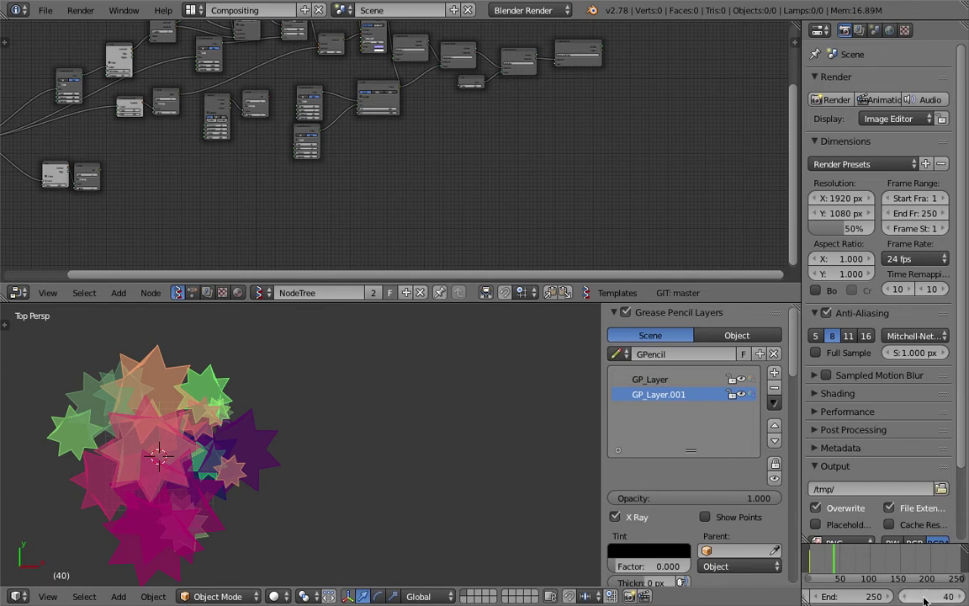
{"action": "scroll", "coordinate": [923, 599], "scroll_direction": "down", "scroll_amount": 3}
{"action": "left_click", "coordinate": [910, 596]}
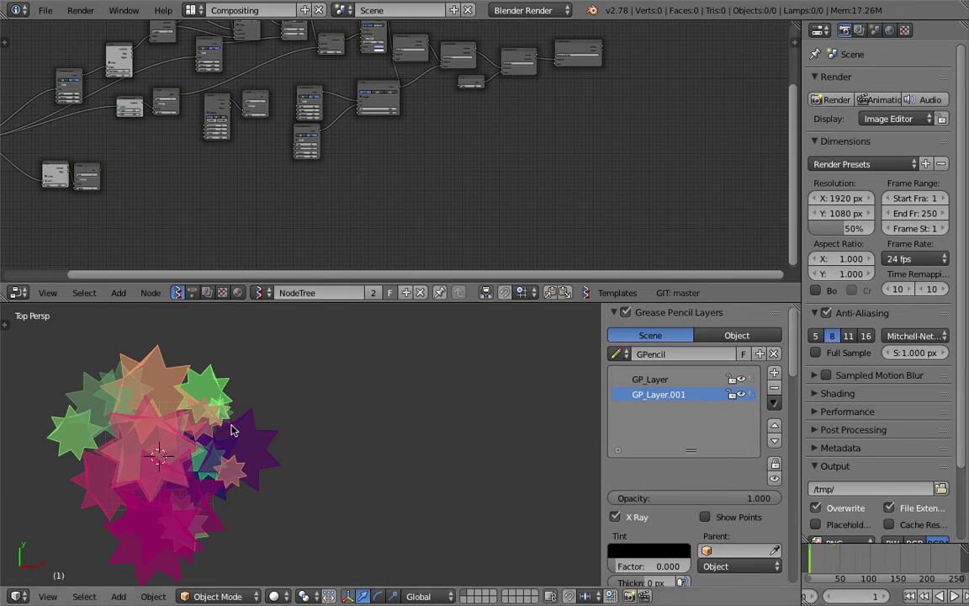
- Handwrite the word "blend" with Grease Pencil in the empty space beside the stars
{"action": "scroll", "coordinate": [234, 430], "scroll_direction": "up", "scroll_amount": 2}
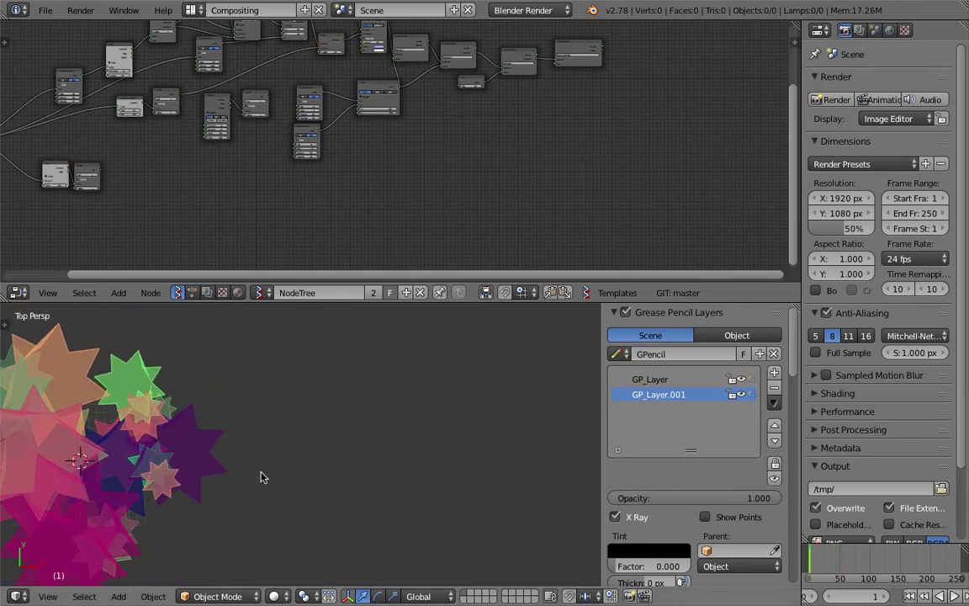
{"action": "mouse_move", "coordinate": [251, 494]}
{"action": "left_mouse_down"}
{"action": "mouse_move", "coordinate": [292, 433]}
{"action": "mouse_move", "coordinate": [306, 326]}
{"action": "mouse_move", "coordinate": [284, 459]}
{"action": "mouse_move", "coordinate": [291, 487]}
{"action": "mouse_move", "coordinate": [313, 425]}
{"action": "mouse_move", "coordinate": [294, 428]}
{"action": "mouse_move", "coordinate": [376, 327]}
{"action": "mouse_move", "coordinate": [359, 474]}
{"action": "mouse_move", "coordinate": [398, 409]}
{"action": "mouse_move", "coordinate": [404, 461]}
{"action": "mouse_move", "coordinate": [431, 448]}
{"action": "mouse_move", "coordinate": [450, 411]}
{"action": "mouse_move", "coordinate": [465, 457]}
{"action": "mouse_move", "coordinate": [487, 421]}
{"action": "mouse_move", "coordinate": [494, 462]}
{"action": "mouse_move", "coordinate": [516, 334]}
{"action": "mouse_move", "coordinate": [510, 386]}
{"action": "mouse_move", "coordinate": [538, 439]}
{"action": "mouse_move", "coordinate": [561, 398]}
{"action": "left_mouse_up"}
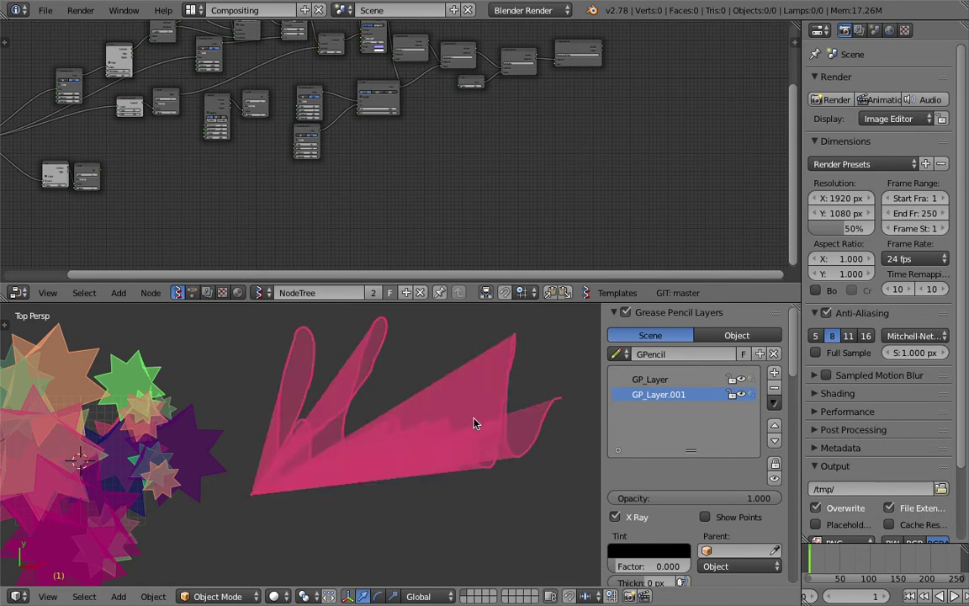
- Set the fill opacity of palette colour Color.019 to 0.000
{"action": "scroll", "coordinate": [727, 509], "scroll_direction": "down", "scroll_amount": 4}
{"action": "scroll", "coordinate": [727, 509], "scroll_direction": "down", "scroll_amount": 5}
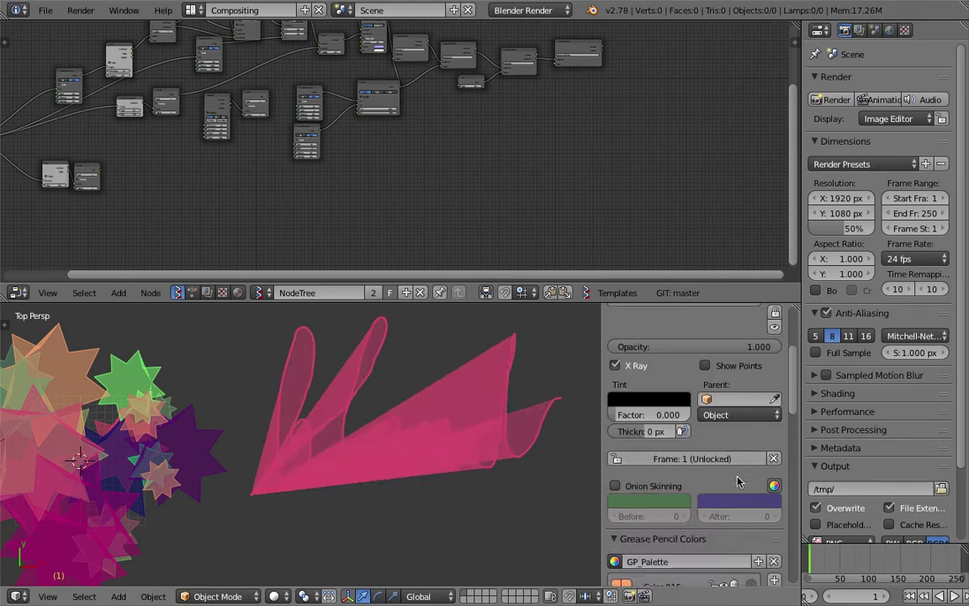
{"action": "scroll", "coordinate": [717, 481], "scroll_direction": "down", "scroll_amount": 4}
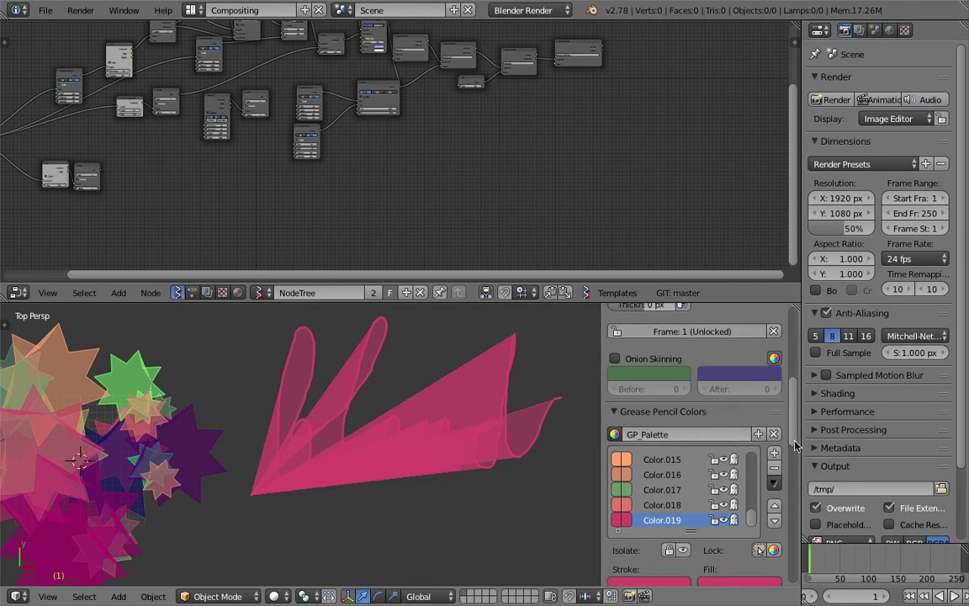
{"action": "left_click_drag", "start_coordinate": [746, 476], "coordinate": [702, 476]}
{"action": "middle_click_drag", "start_coordinate": [375, 412], "coordinate": [340, 430], "text": "shift"}
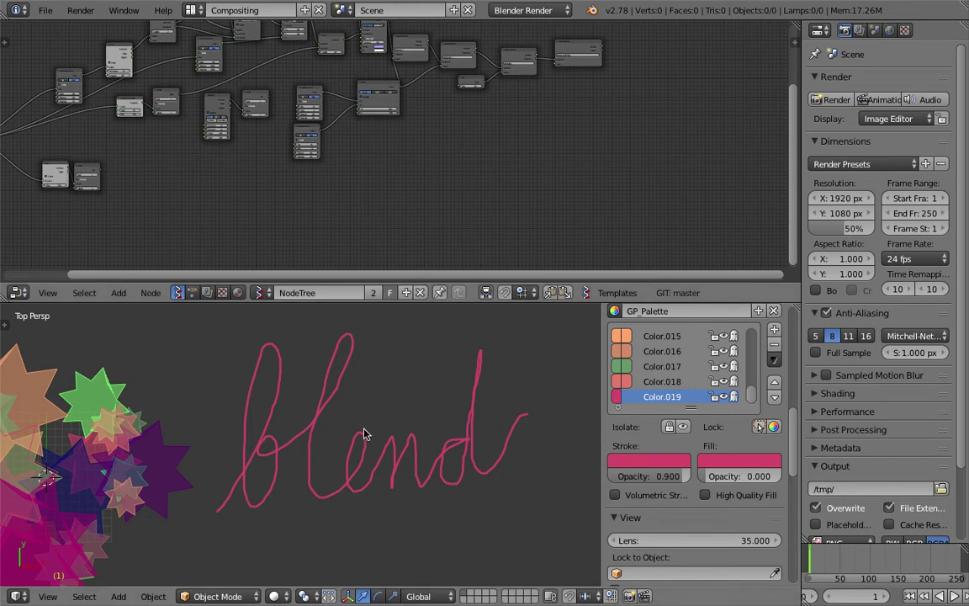
{"action": "scroll", "coordinate": [374, 413], "scroll_direction": "down", "scroll_amount": 1}
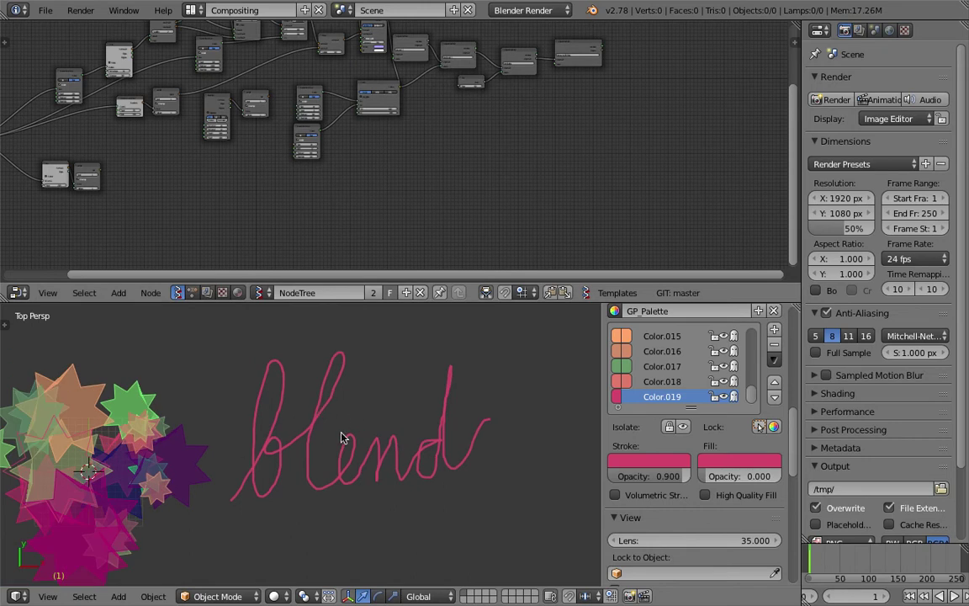
{"action": "scroll", "coordinate": [315, 420], "scroll_direction": "up", "scroll_amount": 1}
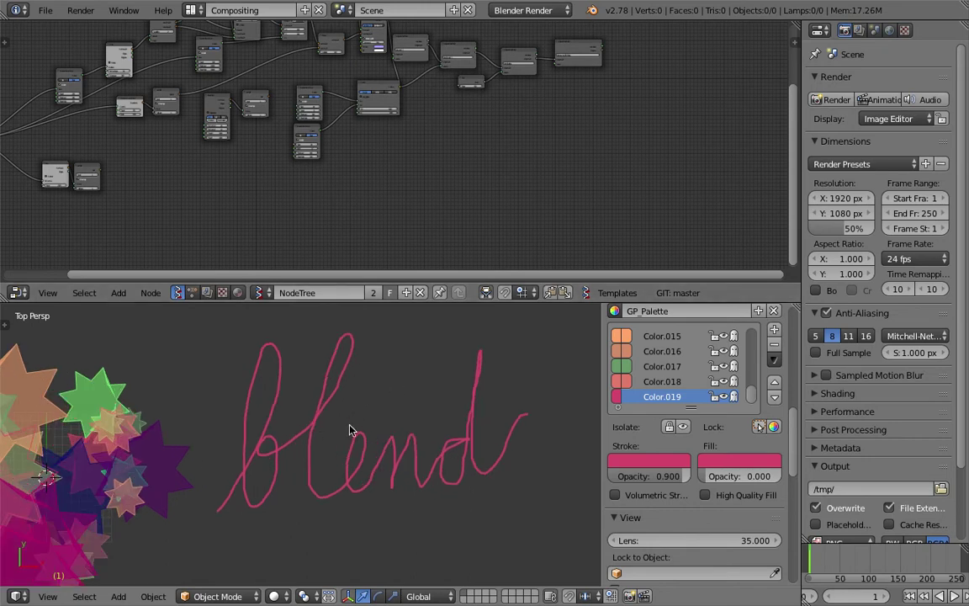
{"action": "scroll", "coordinate": [309, 455], "scroll_direction": "up", "scroll_amount": 1}
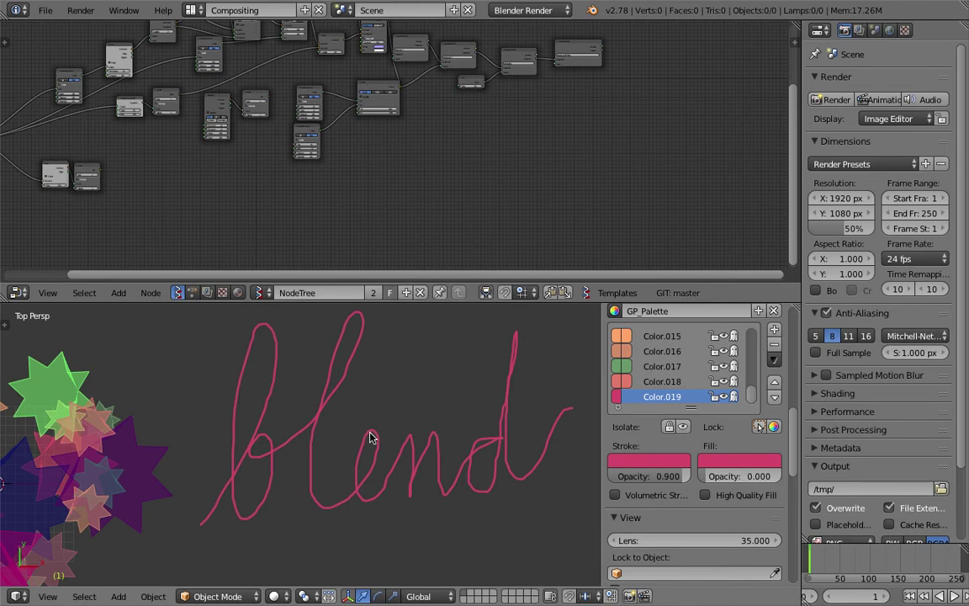
{"action": "scroll", "coordinate": [372, 439], "scroll_direction": "down", "scroll_amount": 1}
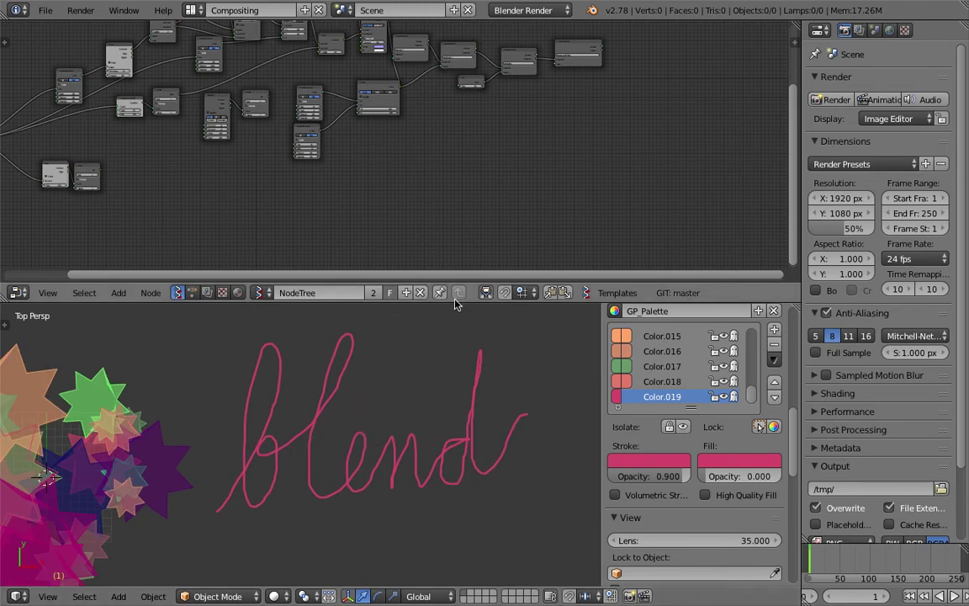
- Enlarge the 3D view, return it to top view and save over the current file
{"action": "left_click_drag", "start_coordinate": [458, 301], "coordinate": [454, 244]}
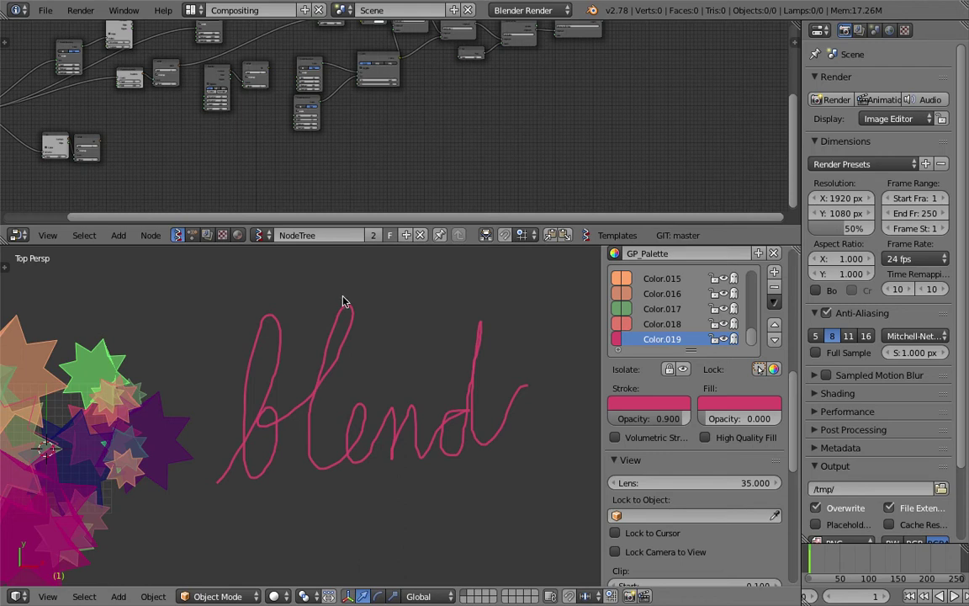
{"action": "mouse_move", "coordinate": [318, 473]}
{"action": "middle_mouse_down"}
{"action": "mouse_move", "coordinate": [318, 456]}
{"action": "mouse_move", "coordinate": [391, 355]}
{"action": "mouse_move", "coordinate": [305, 419]}
{"action": "mouse_move", "coordinate": [310, 446]}
{"action": "middle_mouse_up"}
{"action": "left_click", "coordinate": [48, 596]}
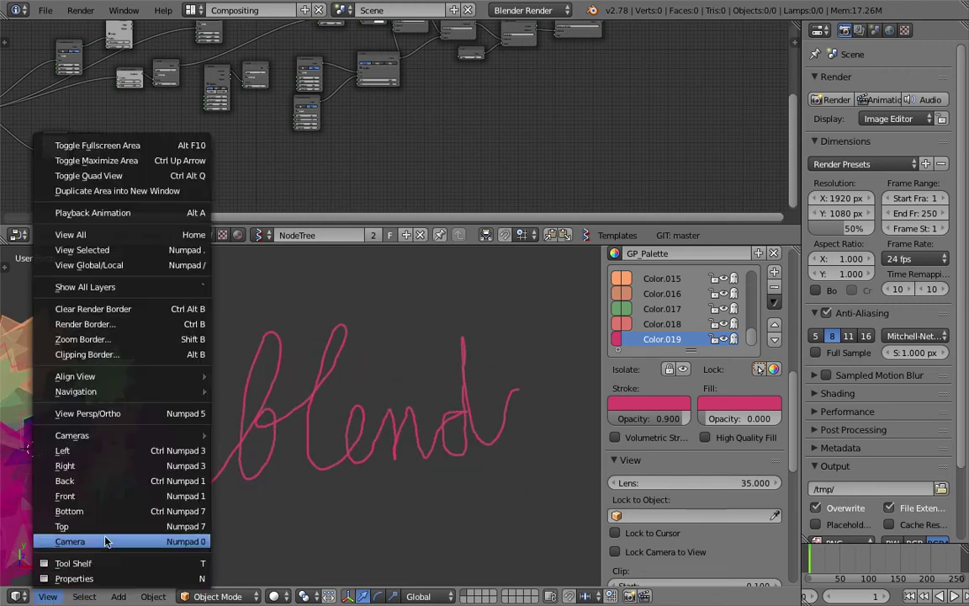
{"action": "left_click", "coordinate": [151, 523]}
{"action": "key", "text": "ctrl+s"}
{"action": "left_click", "coordinate": [335, 383]}
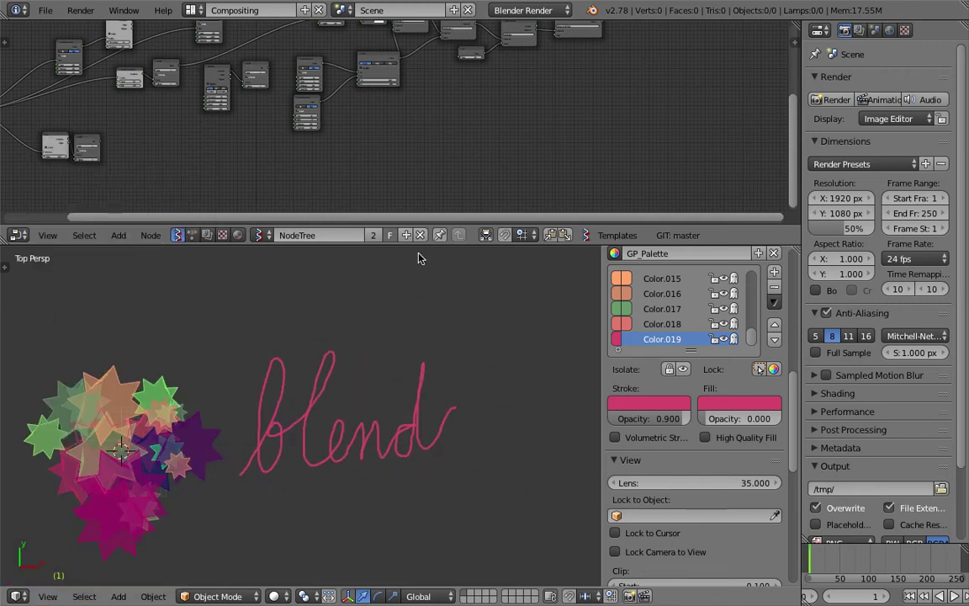
- Enlarge the node editor and add an Object ID Selector node in the empty area below the existing nodes
{"action": "left_click_drag", "start_coordinate": [417, 245], "coordinate": [418, 414]}
{"action": "middle_click_drag", "start_coordinate": [345, 241], "coordinate": [598, 219]}
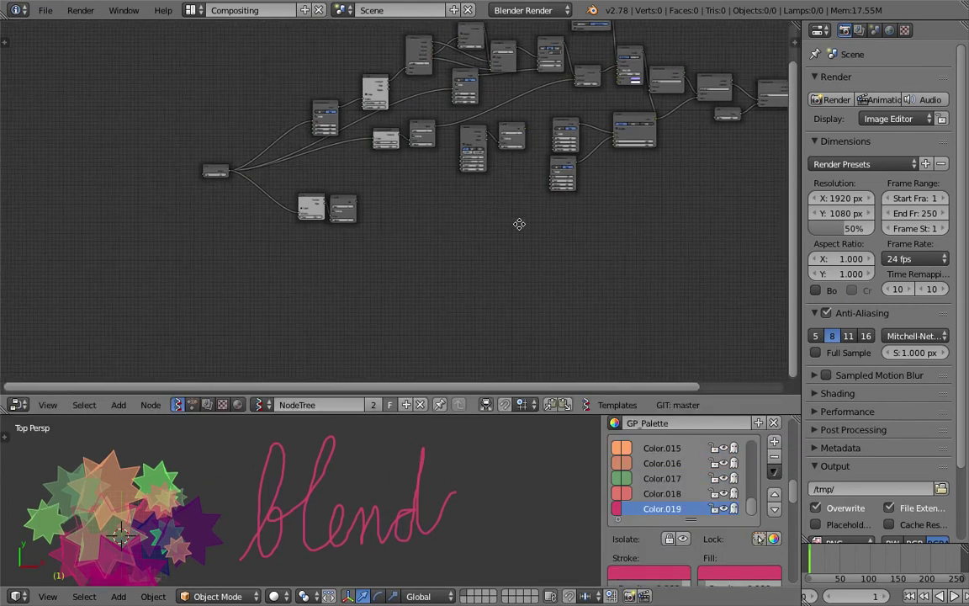
{"action": "scroll", "coordinate": [426, 233], "scroll_direction": "up", "scroll_amount": 5}
{"action": "middle_click_drag", "start_coordinate": [519, 223], "coordinate": [480, 220]}
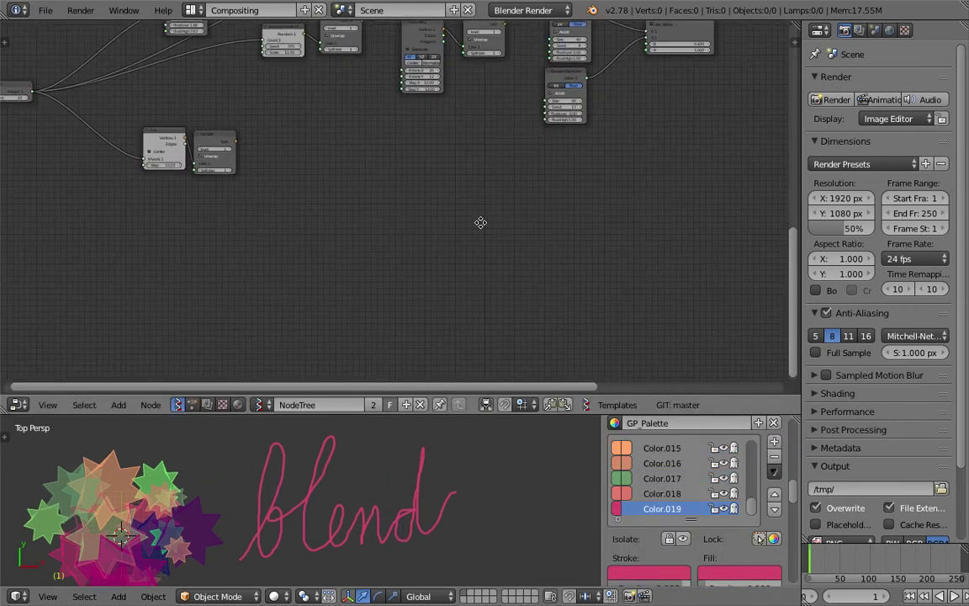
{"action": "key", "text": "shift+a"}
{"action": "left_click", "coordinate": [425, 206]}
{"action": "type", "text": "selec"}
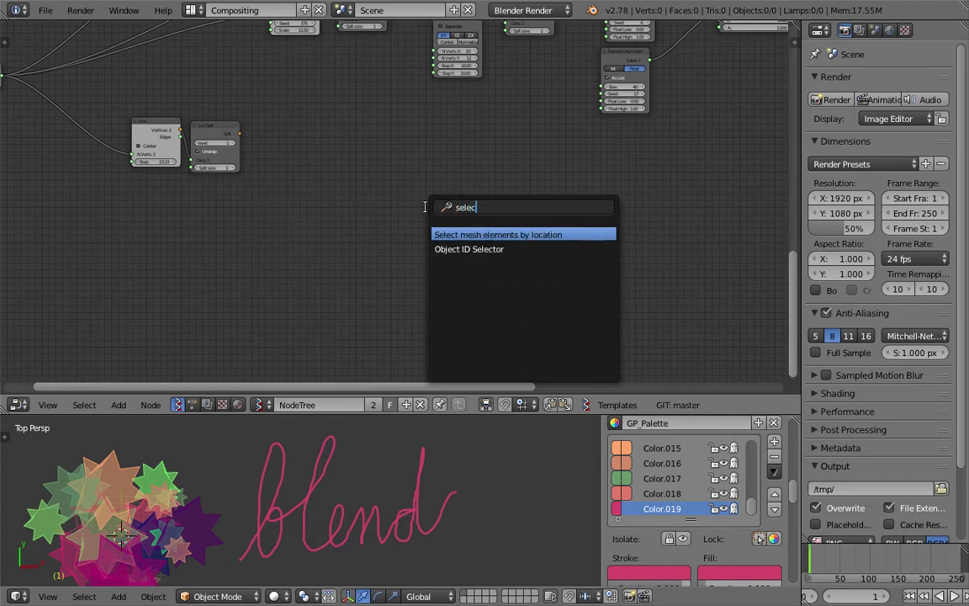
{"action": "key", "text": "Down"}
{"action": "key", "text": "Return"}
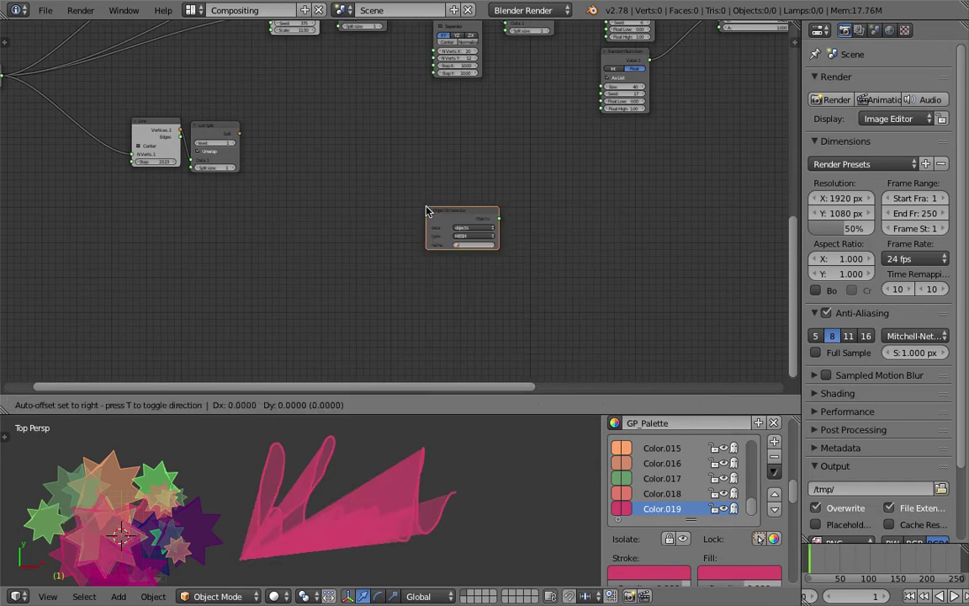
{"action": "left_click", "coordinate": [388, 184]}
- Set the Float node feeding the color.fill_alpha Object ID Set MK2 node to 0.00
{"action": "scroll", "coordinate": [387, 184], "scroll_direction": "up", "scroll_amount": 2}
{"action": "middle_click_drag", "start_coordinate": [488, 292], "coordinate": [417, 249]}
{"action": "left_click_drag", "start_coordinate": [457, 414], "coordinate": [454, 296]}
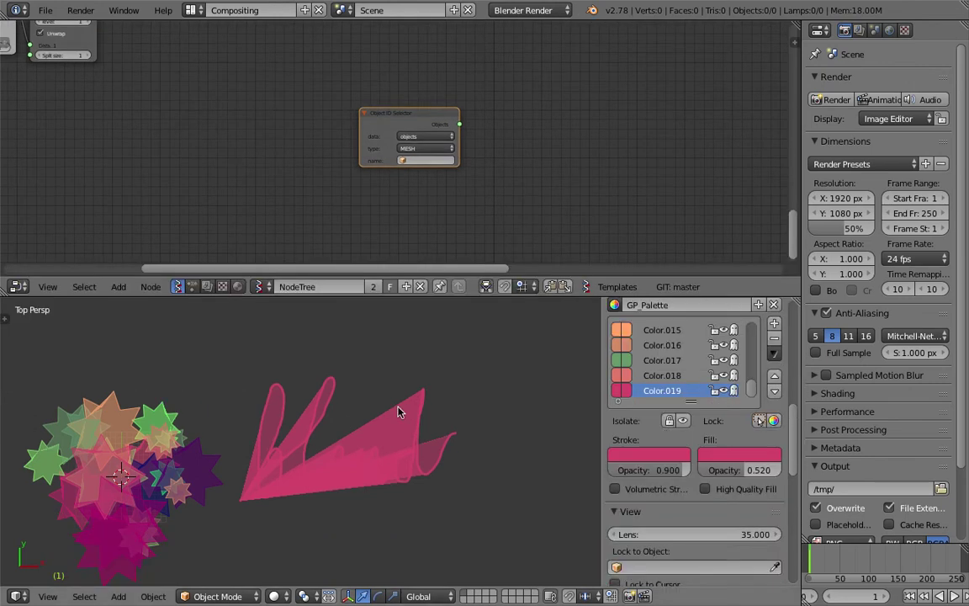
{"action": "middle_click_drag", "start_coordinate": [515, 181], "coordinate": [442, 264]}
{"action": "middle_click_drag", "start_coordinate": [521, 135], "coordinate": [449, 247]}
{"action": "middle_click_drag", "start_coordinate": [626, 86], "coordinate": [437, 224]}
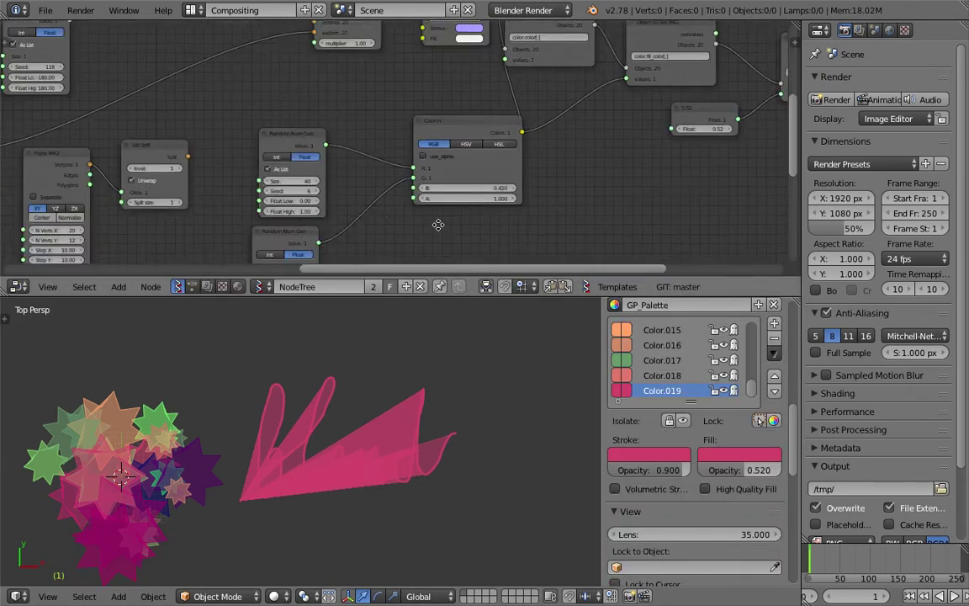
{"action": "middle_click_drag", "start_coordinate": [611, 161], "coordinate": [380, 243]}
{"action": "scroll", "coordinate": [387, 239], "scroll_direction": "up", "scroll_amount": 3}
{"action": "middle_click_drag", "start_coordinate": [647, 135], "coordinate": [584, 160]}
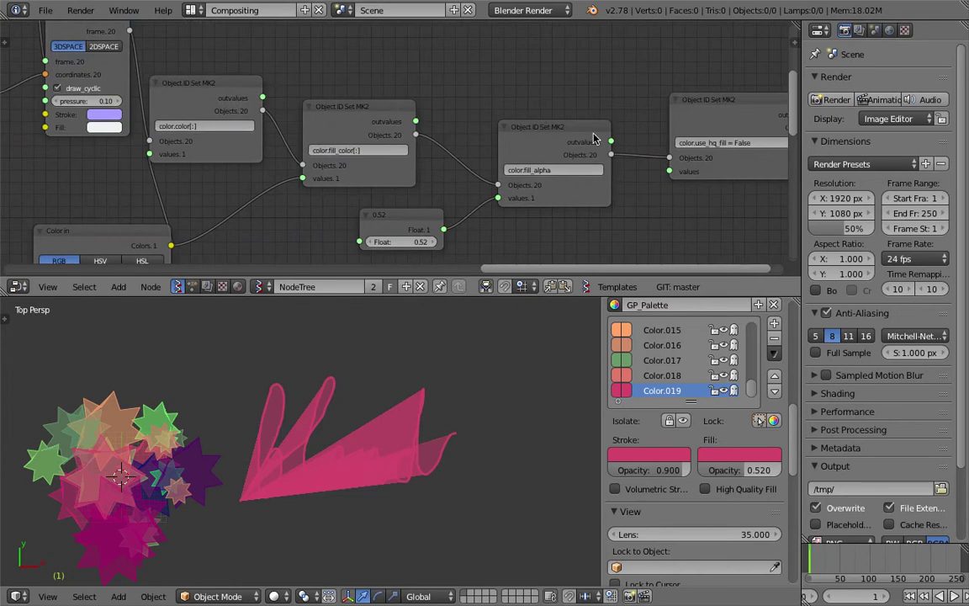
{"action": "scroll", "coordinate": [593, 139], "scroll_direction": "right", "scroll_amount": 5, "text": "ctrl"}
{"action": "scroll", "coordinate": [320, 189], "scroll_direction": "up", "scroll_amount": 2}
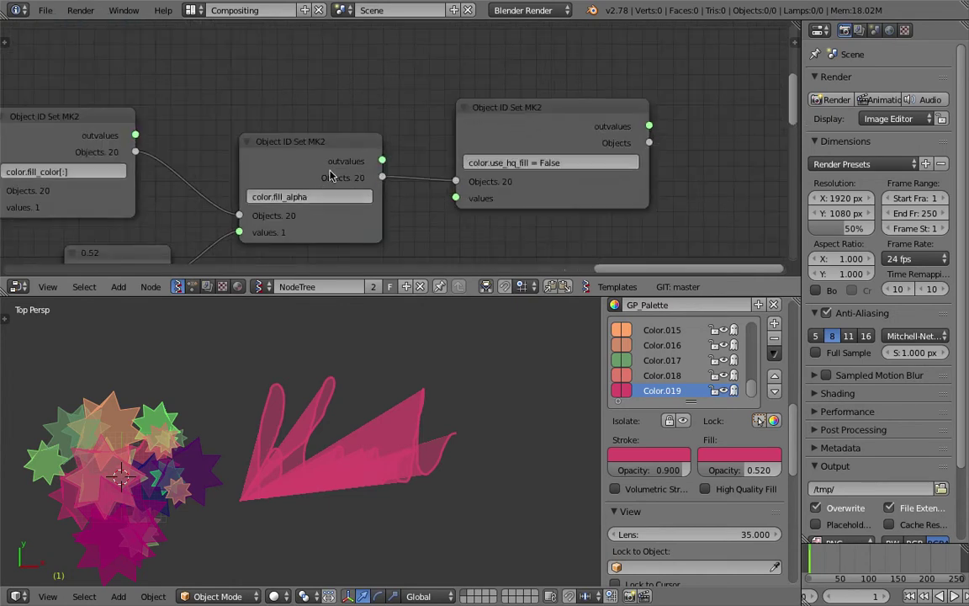
{"action": "middle_click_drag", "start_coordinate": [330, 175], "coordinate": [392, 111]}
{"action": "left_click_drag", "start_coordinate": [201, 223], "coordinate": [164, 223]}
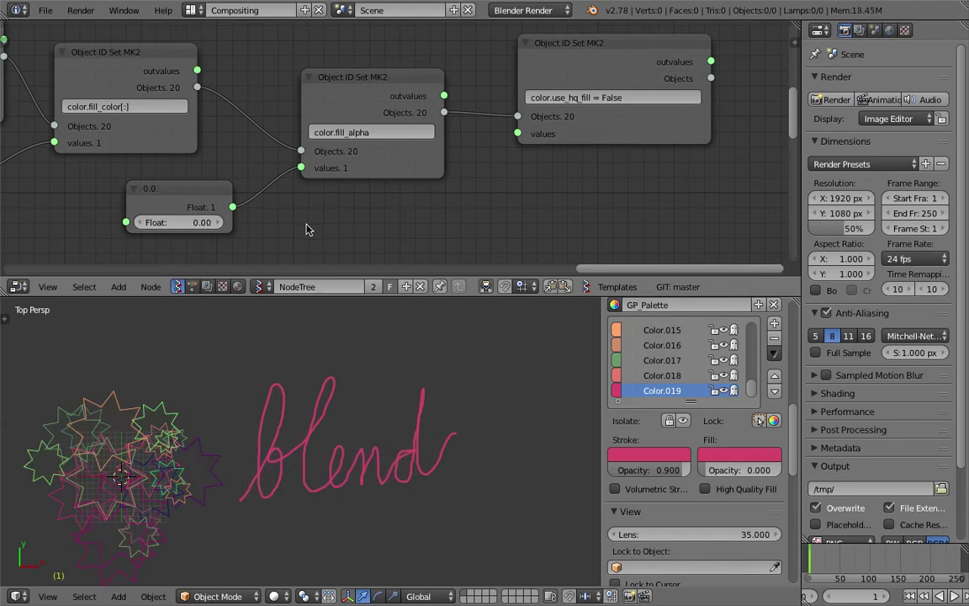
- Set the new Object ID Selector node to grease_pencil data, name GPencil and layer GP_Layer.001
{"action": "scroll", "coordinate": [307, 224], "scroll_direction": "down", "scroll_amount": 2}
{"action": "mouse_move", "coordinate": [365, 184]}
{"action": "middle_mouse_down"}
{"action": "mouse_move", "coordinate": [393, 165]}
{"action": "mouse_move", "coordinate": [423, 102]}
{"action": "mouse_move", "coordinate": [518, 270]}
{"action": "mouse_move", "coordinate": [589, 118]}
{"action": "middle_mouse_up"}
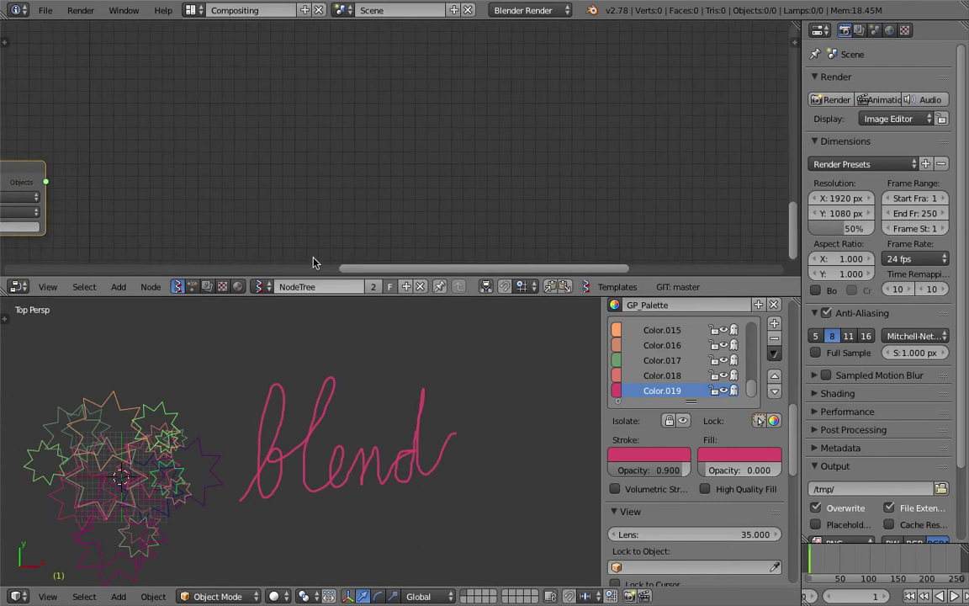
{"action": "middle_click_drag", "start_coordinate": [128, 194], "coordinate": [500, 100]}
{"action": "scroll", "coordinate": [499, 99], "scroll_direction": "up", "scroll_amount": 5}
{"action": "left_click", "coordinate": [368, 83]}
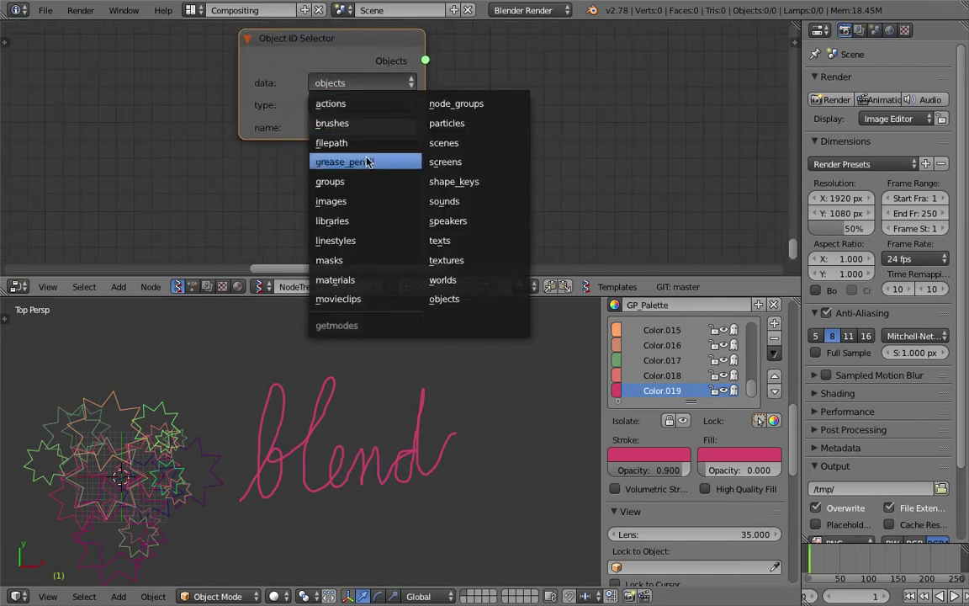
{"action": "left_click", "coordinate": [368, 162]}
{"action": "left_click", "coordinate": [368, 107]}
{"action": "left_click", "coordinate": [368, 116]}
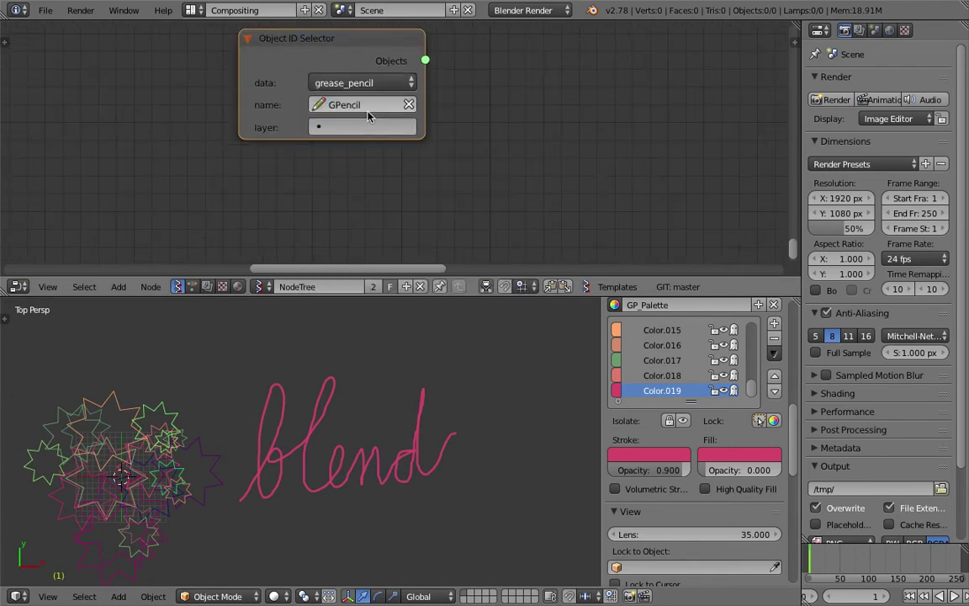
{"action": "left_click", "coordinate": [349, 127]}
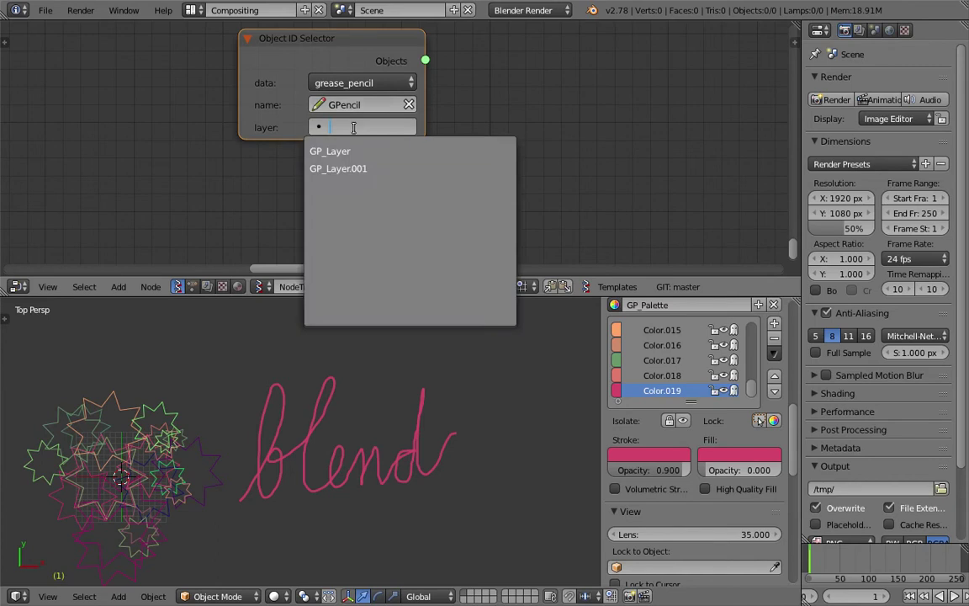
{"action": "left_click", "coordinate": [338, 168]}
- Add a Viewer Draw node in the empty space beside the new Object ID Selector node
{"action": "scroll", "coordinate": [435, 132], "scroll_direction": "down", "scroll_amount": 3}
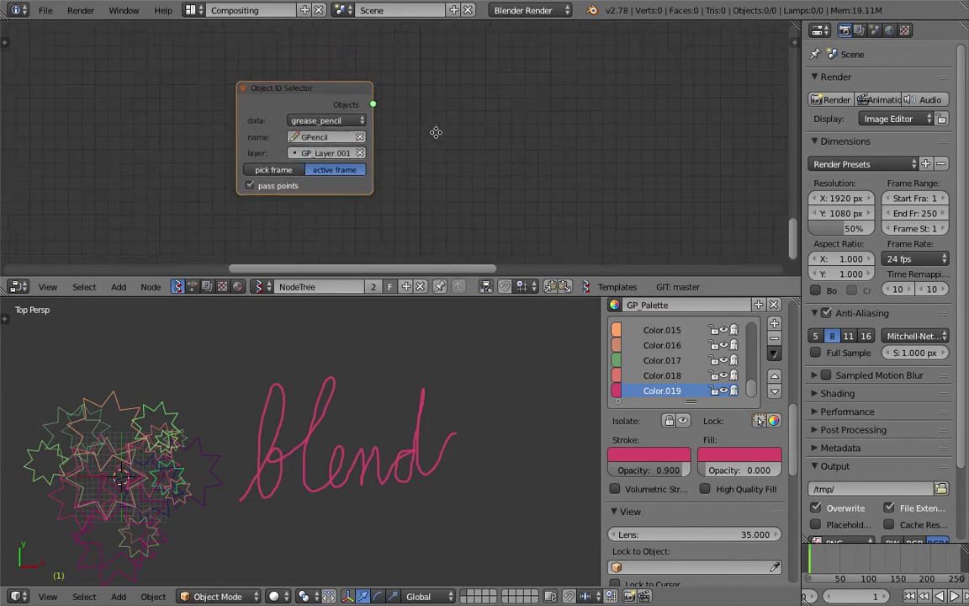
{"action": "key", "text": "space"}
{"action": "type", "text": "vi"}
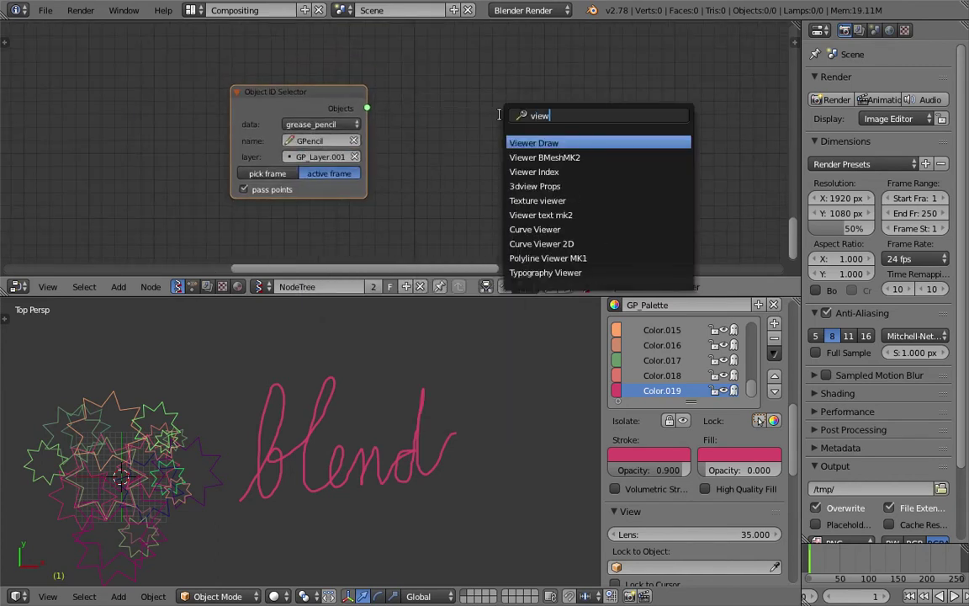
{"action": "type", "text": "ew"}
{"action": "key", "text": "Return"}
{"action": "left_click", "coordinate": [532, 80]}
- Connect the Object ID Selector's Objects output to the Viewer Draw node's vertices input to display the stroke points
{"action": "left_click_drag", "start_coordinate": [367, 107], "coordinate": [518, 180]}
{"action": "scroll", "coordinate": [247, 207], "scroll_direction": "up", "scroll_amount": 3}
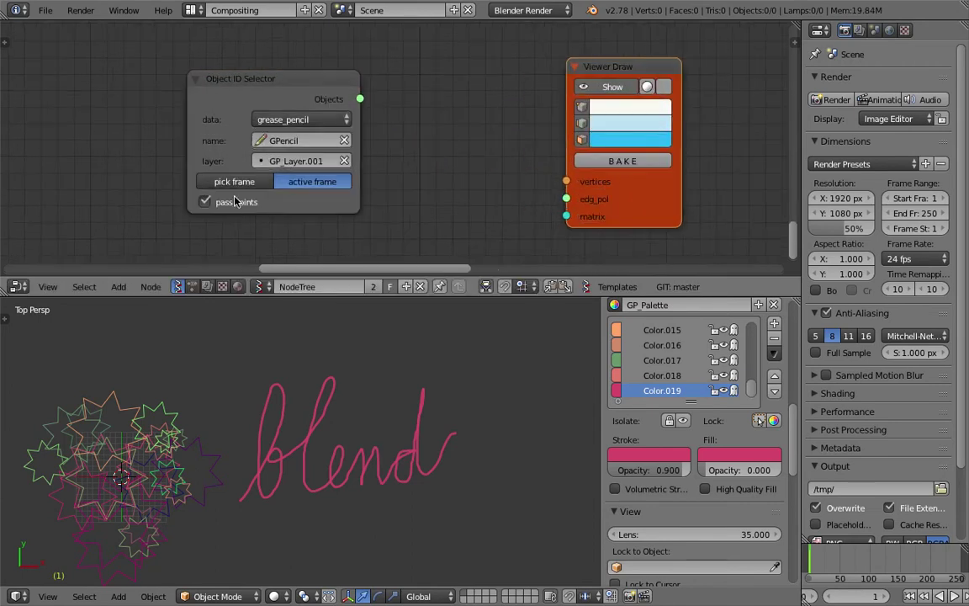
{"action": "left_click_drag", "start_coordinate": [359, 99], "coordinate": [536, 128]}
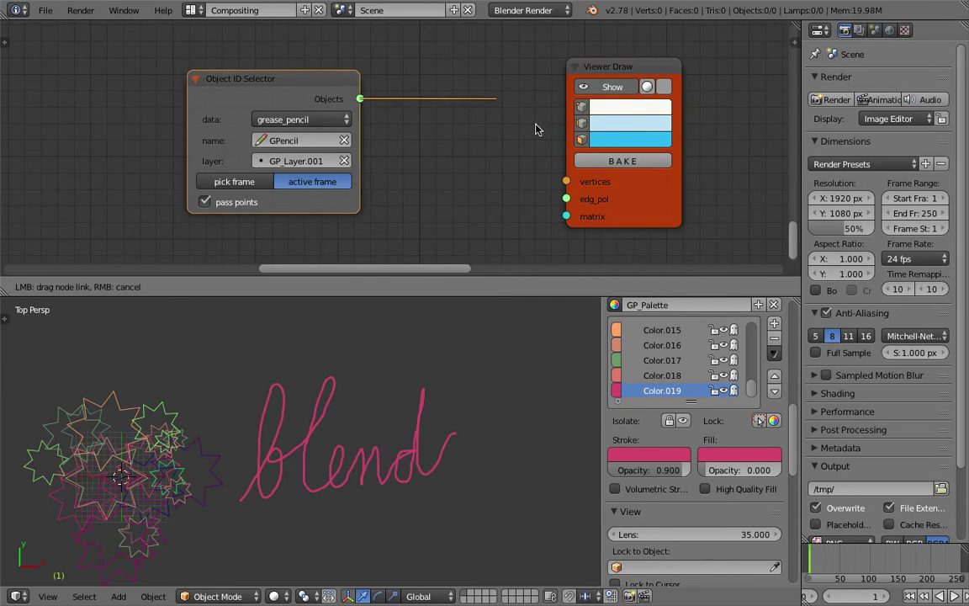
{"action": "left_click_drag", "start_coordinate": [564, 183], "coordinate": [566, 182]}
{"action": "scroll", "coordinate": [227, 530], "scroll_direction": "up", "scroll_amount": 5}
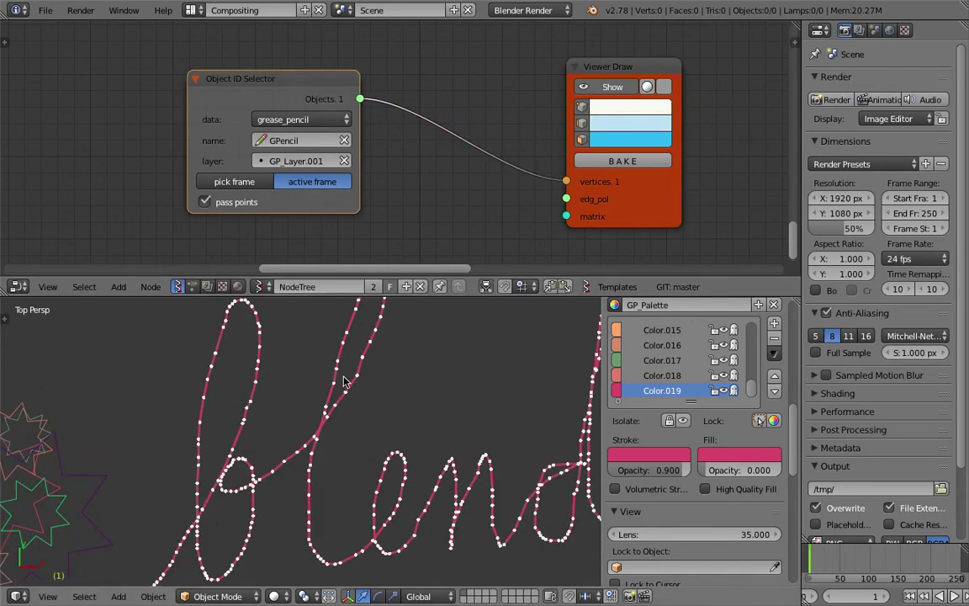
- Centre the blend stroke in the 3D view and save over the current file
{"action": "scroll", "coordinate": [282, 475], "scroll_direction": "down", "scroll_amount": 4}
{"action": "middle_click_drag", "start_coordinate": [464, 441], "coordinate": [423, 443], "text": "shift"}
{"action": "key", "text": "ctrl+s"}
{"action": "left_click", "coordinate": [438, 422]}
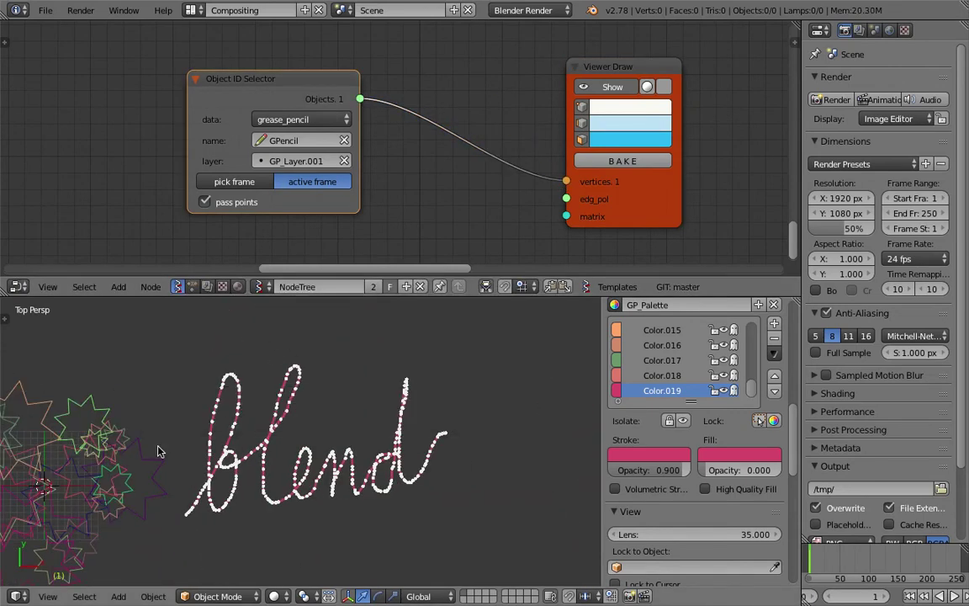
- Reposition the Viewer Draw and Object ID Selector nodes beneath the existing node tree, closer to the random number nodes
{"action": "scroll", "coordinate": [160, 115], "scroll_direction": "down", "scroll_amount": 3}
{"action": "mouse_move", "coordinate": [563, 180]}
{"action": "left_mouse_down"}
{"action": "mouse_move", "coordinate": [682, 153]}
{"action": "mouse_move", "coordinate": [699, 124]}
{"action": "left_mouse_up"}
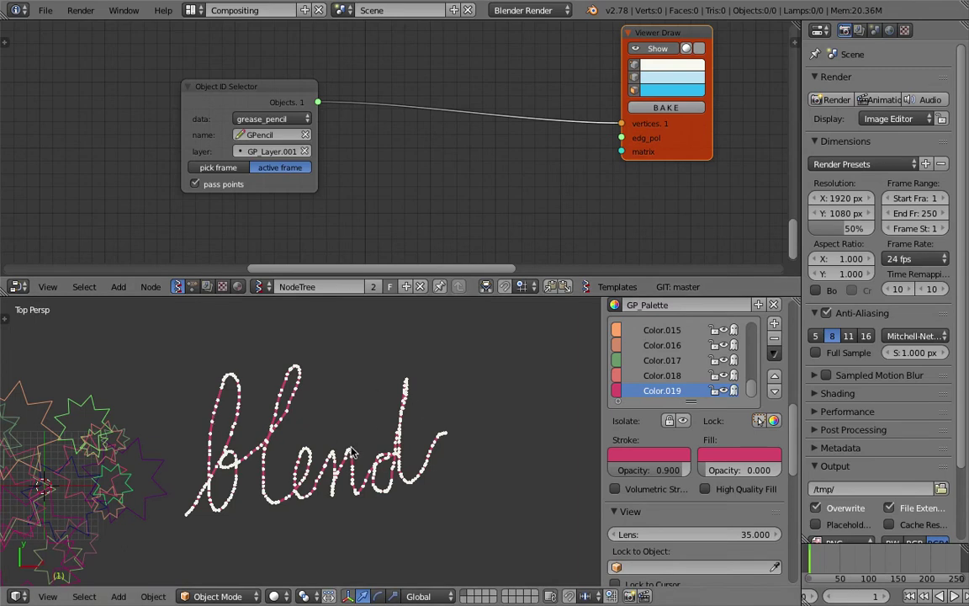
{"action": "scroll", "coordinate": [403, 145], "scroll_direction": "down", "scroll_amount": 4}
{"action": "left_click_drag", "start_coordinate": [336, 96], "coordinate": [413, 76]}
{"action": "scroll", "coordinate": [462, 122], "scroll_direction": "down", "scroll_amount": 4}
{"action": "middle_click_drag", "start_coordinate": [574, 102], "coordinate": [488, 163]}
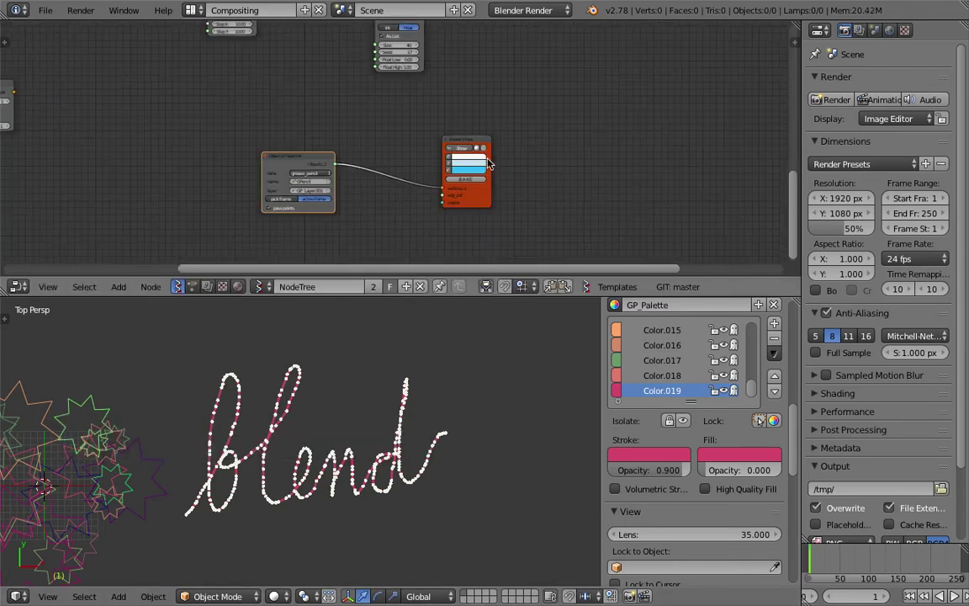
{"action": "left_click_drag", "start_coordinate": [480, 143], "coordinate": [579, 118]}
{"action": "left_click_drag", "start_coordinate": [296, 156], "coordinate": [414, 147]}
{"action": "scroll", "coordinate": [438, 170], "scroll_direction": "down", "scroll_amount": 1}
- Move the linked Object ID Selector and Viewer Draw nodes together into the empty area above the start of the tree
{"action": "middle_click_drag", "start_coordinate": [137, 51], "coordinate": [101, 156]}
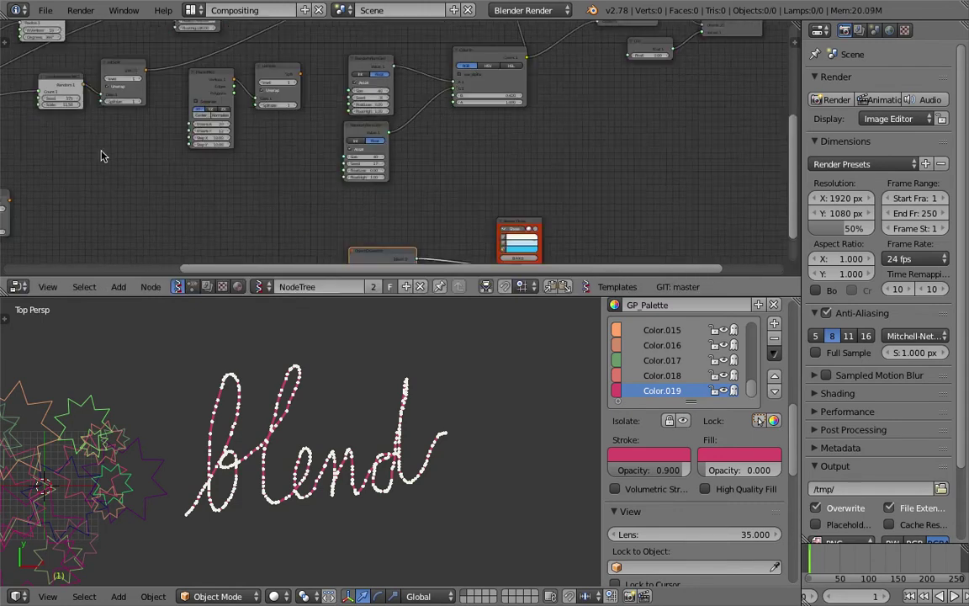
{"action": "scroll", "coordinate": [337, 181], "scroll_direction": "down", "scroll_amount": 1}
{"action": "scroll", "coordinate": [339, 189], "scroll_direction": "down", "scroll_amount": 1}
{"action": "middle_click_drag", "start_coordinate": [337, 207], "coordinate": [534, 94]}
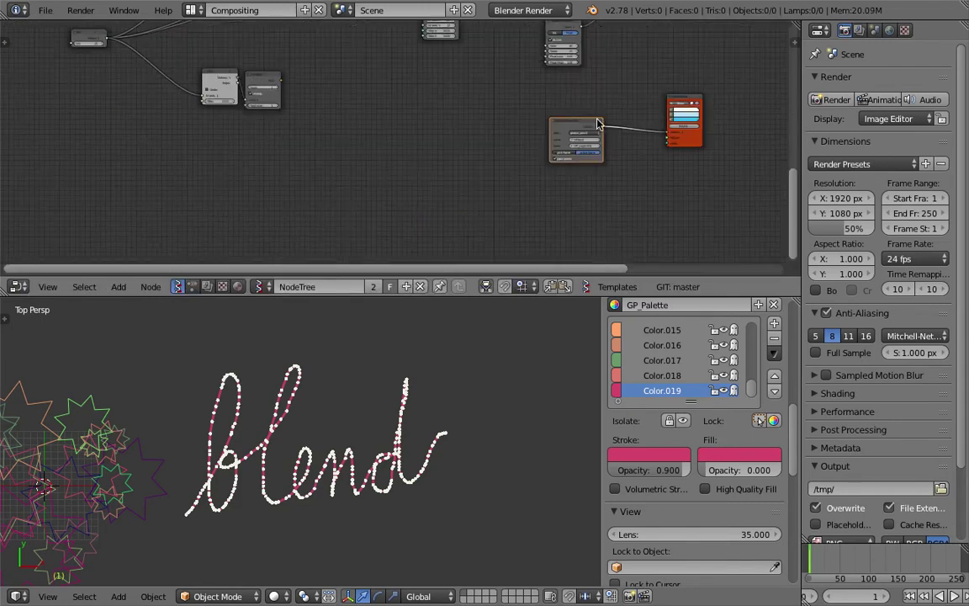
{"action": "left_click", "coordinate": [674, 100], "text": "shift"}
{"action": "scroll", "coordinate": [623, 110], "scroll_direction": "down", "scroll_amount": 4}
{"action": "middle_click_drag", "start_coordinate": [584, 114], "coordinate": [645, 171]}
{"action": "scroll", "coordinate": [599, 126], "scroll_direction": "down", "scroll_amount": 1}
{"action": "key", "text": "g"}
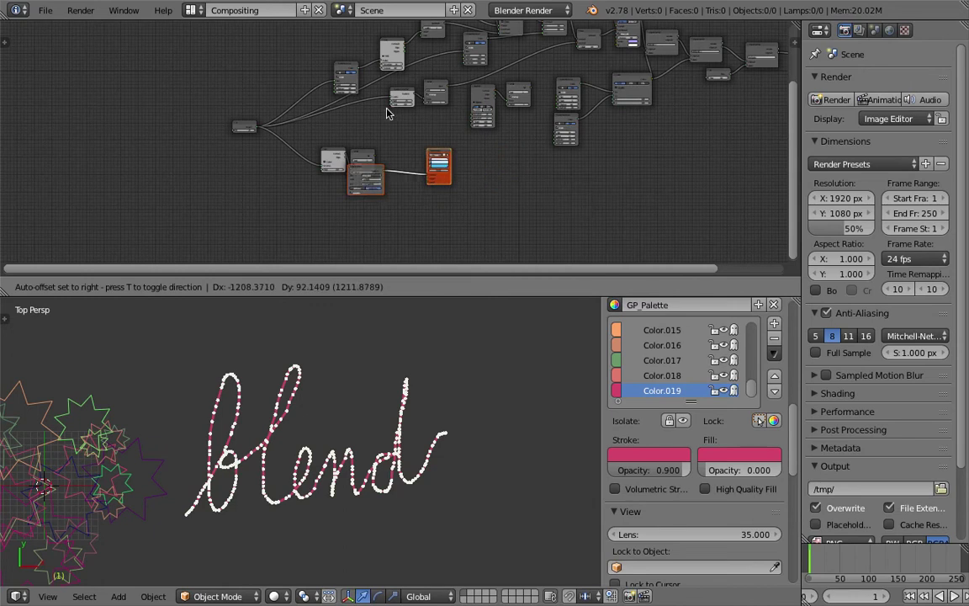
{"action": "left_click", "coordinate": [213, 271]}
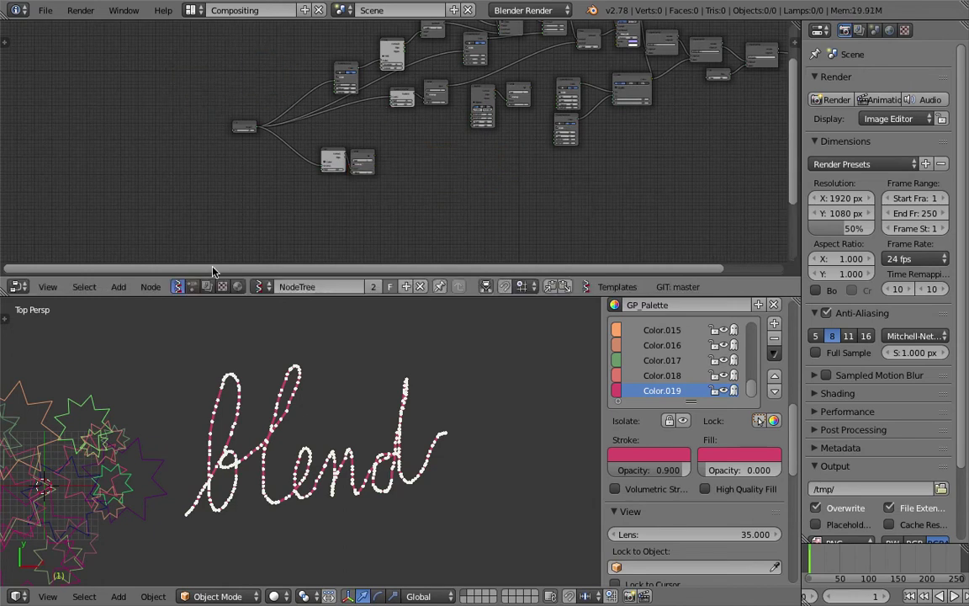
{"action": "scroll", "coordinate": [454, 178], "scroll_direction": "down", "scroll_amount": 3}
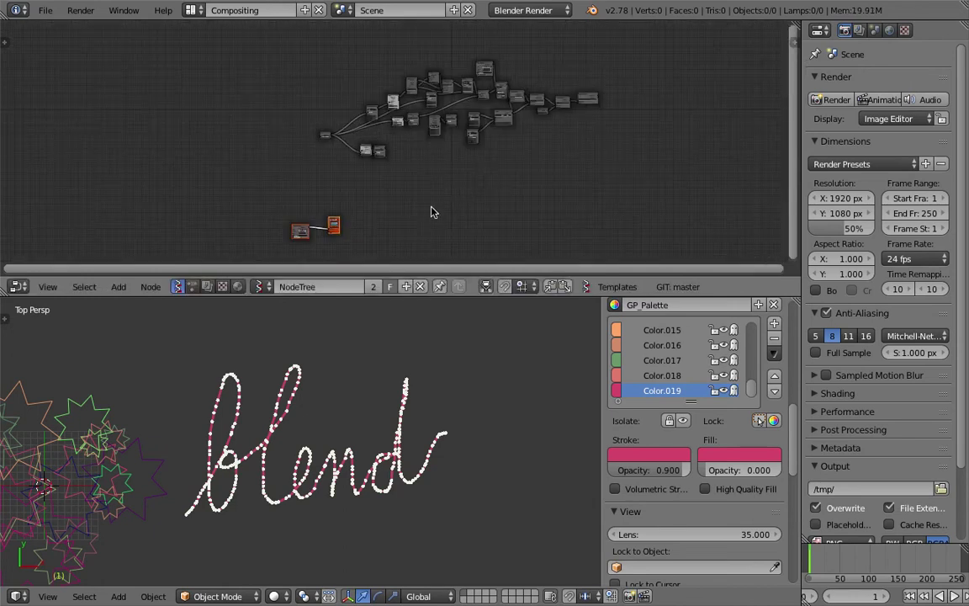
{"action": "key", "text": "g"}
{"action": "left_click", "coordinate": [374, 105]}
{"action": "middle_click_drag", "start_coordinate": [374, 105], "coordinate": [381, 162]}
- Place the Object ID Selector just before the upper row of nodes and lift the Viewer Draw node above it
{"action": "scroll", "coordinate": [415, 202], "scroll_direction": "up", "scroll_amount": 8}
{"action": "scroll", "coordinate": [365, 164], "scroll_direction": "up", "scroll_amount": 11}
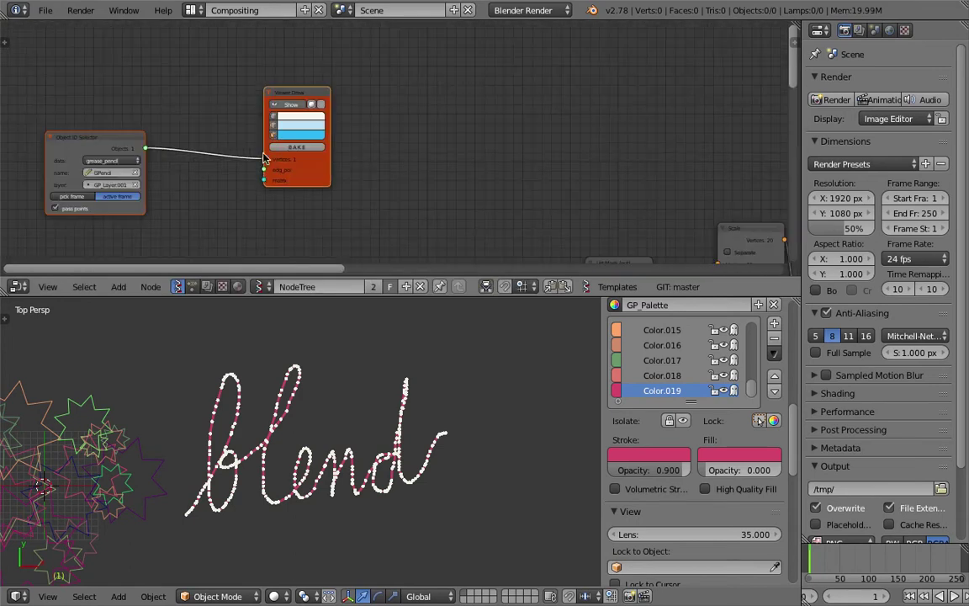
{"action": "left_click_drag", "start_coordinate": [145, 150], "coordinate": [202, 188]}
{"action": "scroll", "coordinate": [289, 219], "scroll_direction": "down", "scroll_amount": 5}
{"action": "middle_click_drag", "start_coordinate": [301, 183], "coordinate": [322, 80]}
{"action": "left_click_drag", "start_coordinate": [220, 42], "coordinate": [267, 96]}
{"action": "left_click_drag", "start_coordinate": [353, 66], "coordinate": [436, 43]}
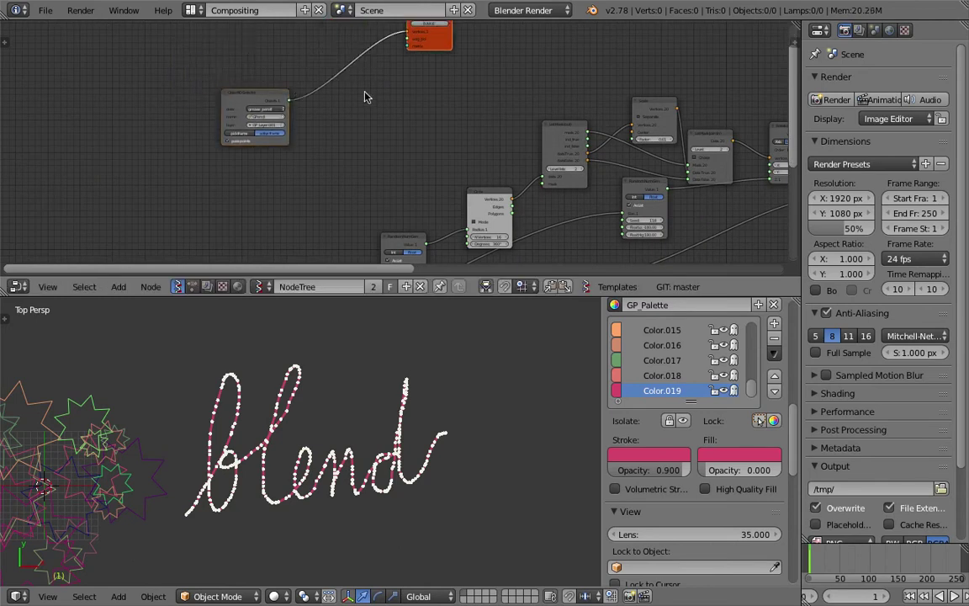
{"action": "left_click_drag", "start_coordinate": [268, 96], "coordinate": [388, 101]}
{"action": "middle_click_drag", "start_coordinate": [429, 120], "coordinate": [211, 105]}
{"action": "left_click_drag", "start_coordinate": [157, 83], "coordinate": [128, 87]}
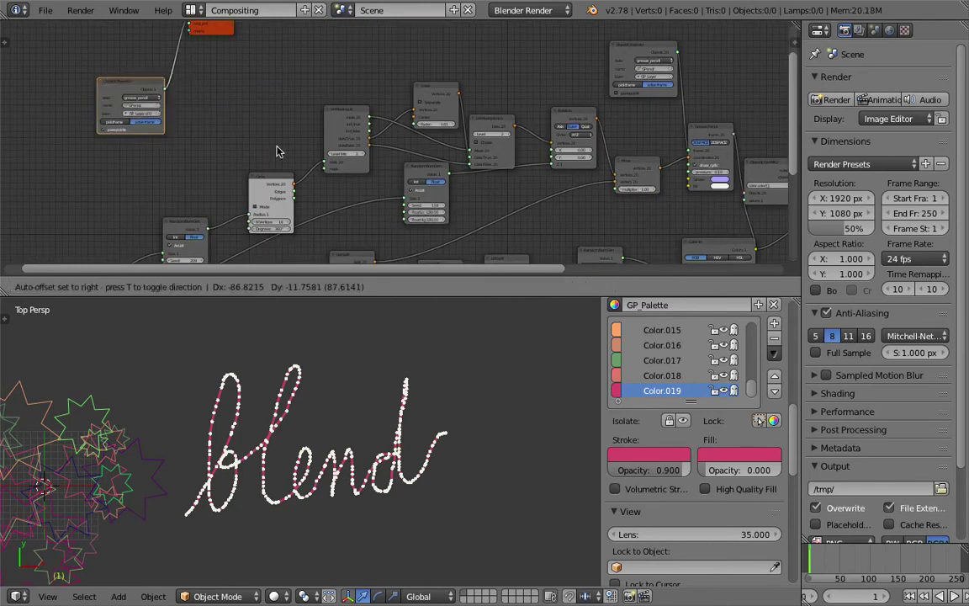
- Connect the Objects output of the GP_Layer.001 selector to the Move node's vectors input in place of the existing link
{"action": "middle_click_drag", "start_coordinate": [291, 164], "coordinate": [349, 198]}
{"action": "scroll", "coordinate": [363, 153], "scroll_direction": "up", "scroll_amount": 2}
{"action": "left_click_drag", "start_coordinate": [121, 65], "coordinate": [133, 67]}
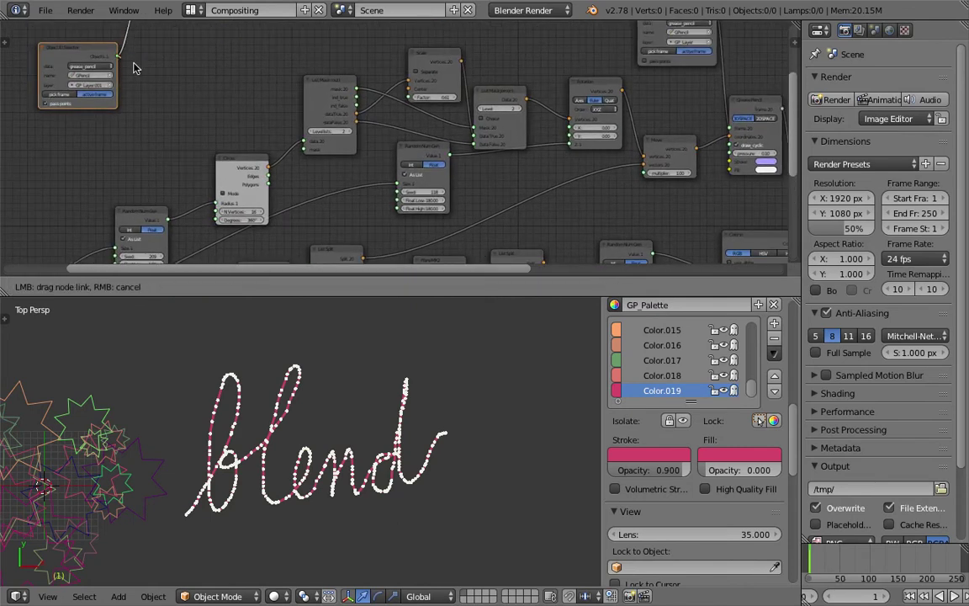
{"action": "left_click_drag", "start_coordinate": [460, 131], "coordinate": [579, 153]}
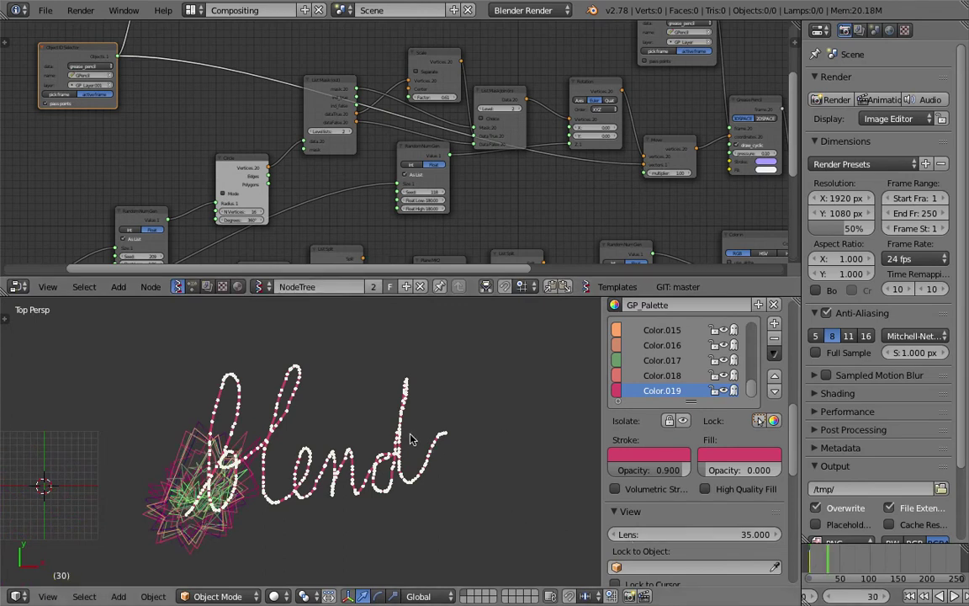
- Hide the GP_Layer.001 grease pencil layer so only the viewer points and stars are drawn
{"action": "scroll", "coordinate": [410, 438], "scroll_direction": "up", "scroll_amount": 5}
{"action": "scroll", "coordinate": [711, 176], "scroll_direction": "right", "scroll_amount": 5, "text": "ctrl"}
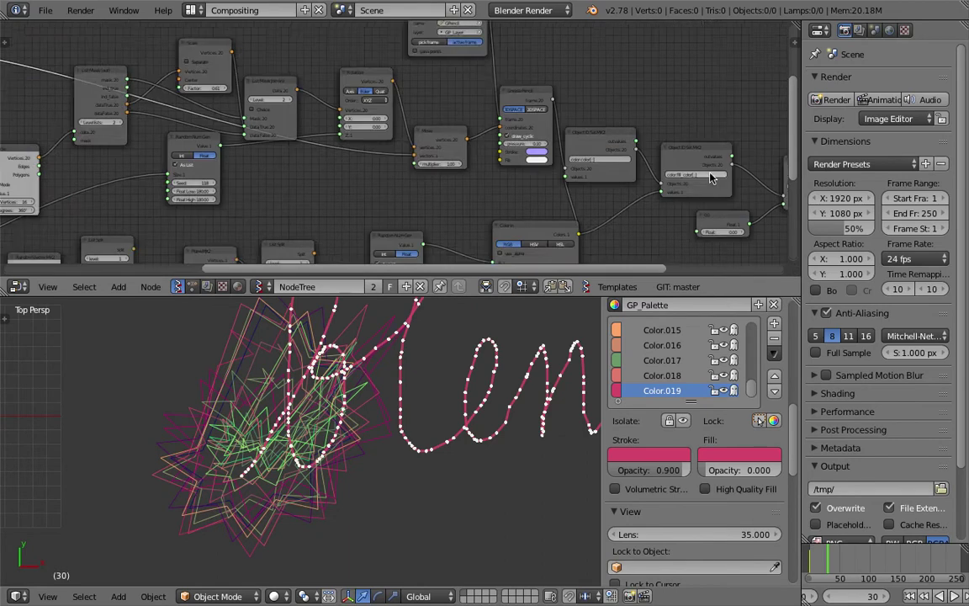
{"action": "middle_click_drag", "start_coordinate": [711, 176], "coordinate": [475, 145]}
{"action": "middle_click_drag", "start_coordinate": [548, 155], "coordinate": [334, 167]}
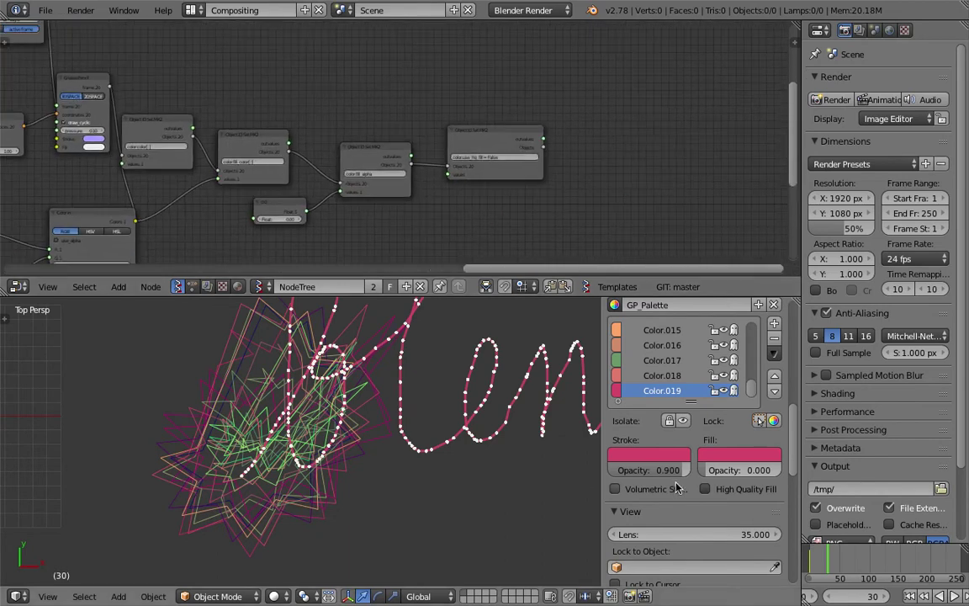
{"action": "scroll", "coordinate": [479, 432], "scroll_direction": "down", "scroll_amount": 2}
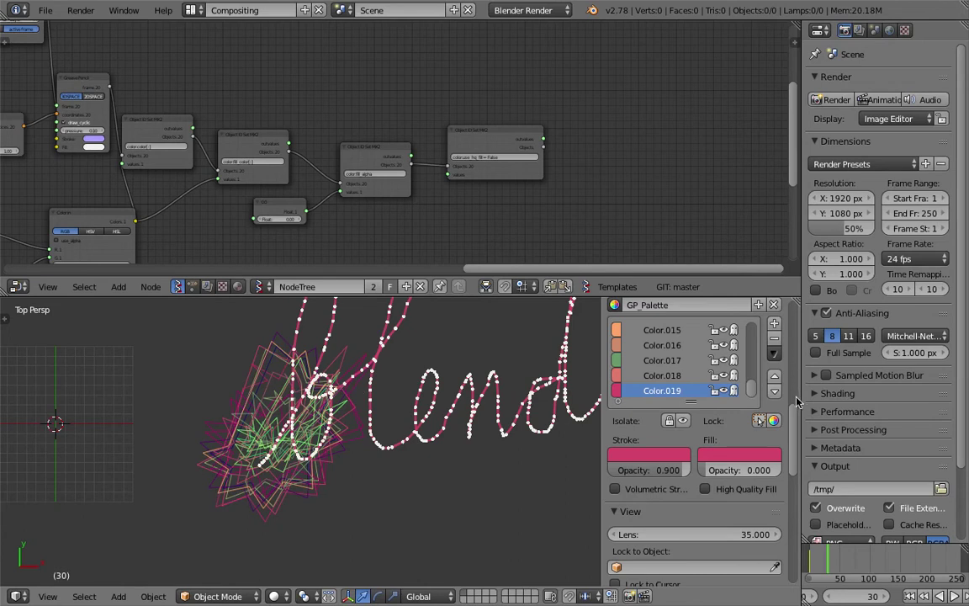
{"action": "left_click_drag", "start_coordinate": [795, 402], "coordinate": [797, 316]}
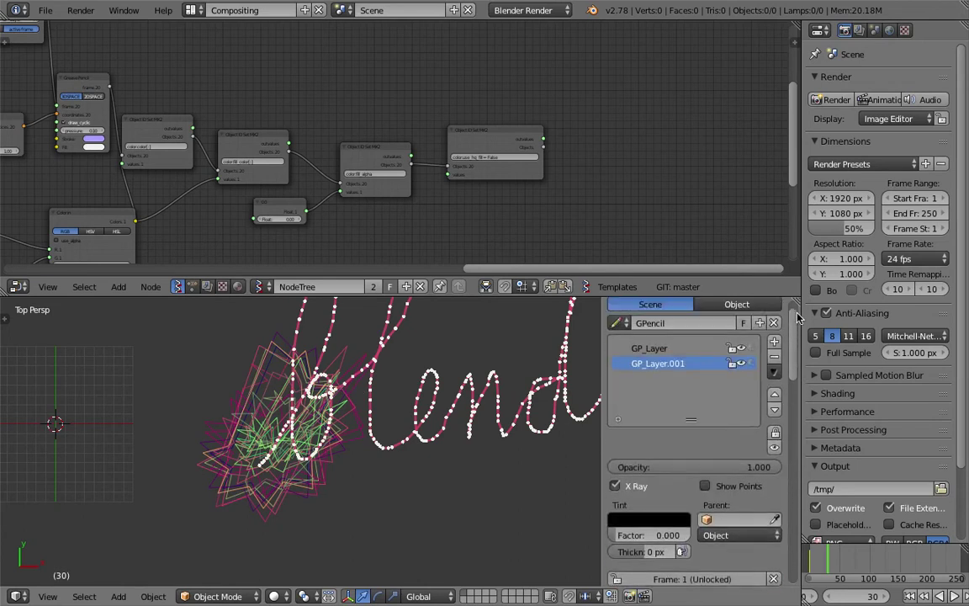
{"action": "left_click", "coordinate": [742, 364]}
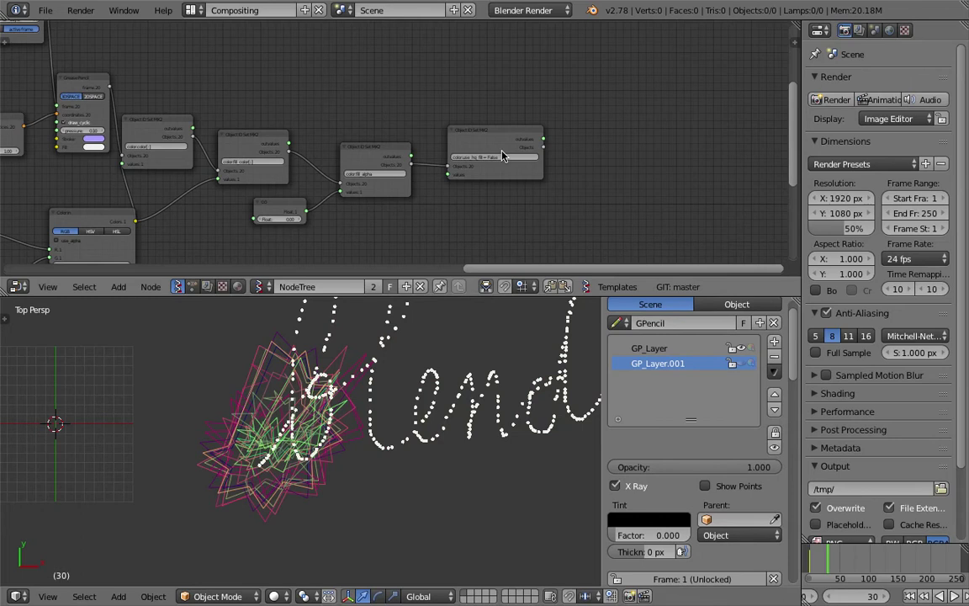
- Raise the Float value feeding the color.fill_alpha node to fill the stars with solid colour
{"action": "middle_click_drag", "start_coordinate": [483, 192], "coordinate": [456, 200]}
{"action": "scroll", "coordinate": [389, 225], "scroll_direction": "up", "scroll_amount": 2}
{"action": "middle_click_drag", "start_coordinate": [390, 225], "coordinate": [512, 151]}
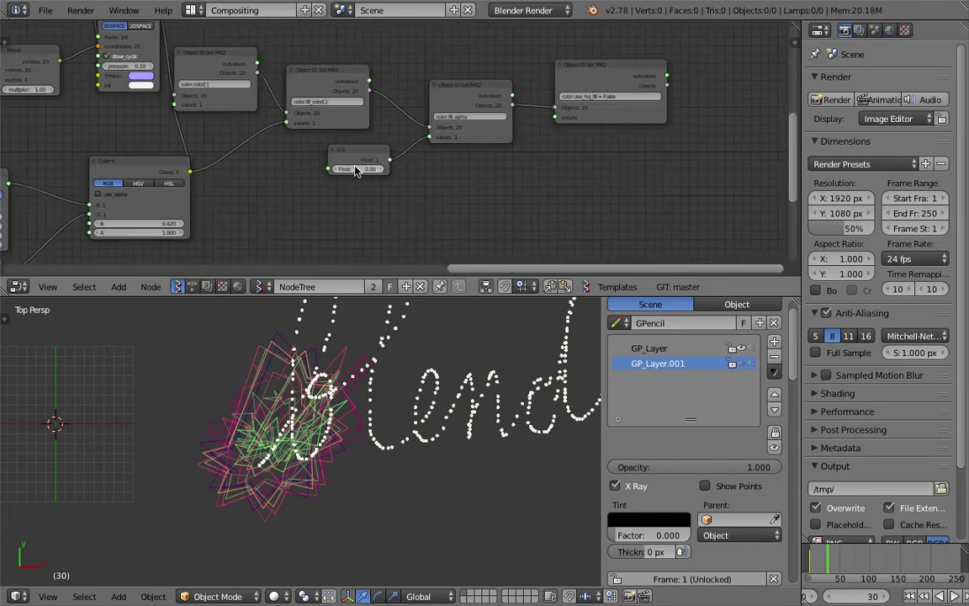
{"action": "left_click_drag", "start_coordinate": [355, 171], "coordinate": [395, 169]}
- Set Float Low to 0.10 and Float High to 1.90 on the Random Num Gen node driving the Circle radius
{"action": "middle_click_drag", "start_coordinate": [173, 196], "coordinate": [701, 154]}
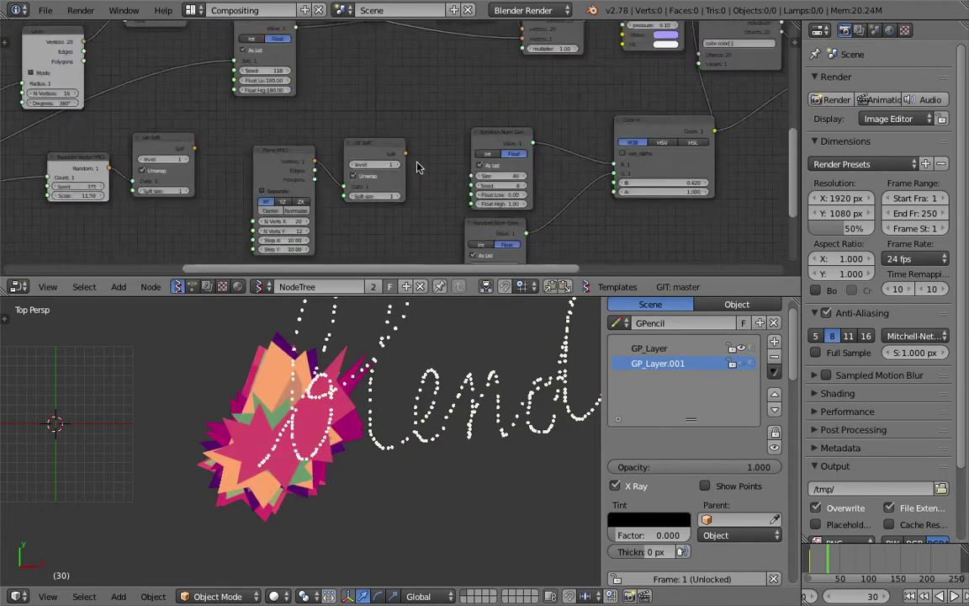
{"action": "middle_click_drag", "start_coordinate": [52, 209], "coordinate": [469, 136]}
{"action": "scroll", "coordinate": [470, 137], "scroll_direction": "down", "scroll_amount": 5}
{"action": "middle_click_drag", "start_coordinate": [318, 141], "coordinate": [298, 165]}
{"action": "scroll", "coordinate": [256, 152], "scroll_direction": "up", "scroll_amount": 3}
{"action": "scroll", "coordinate": [258, 153], "scroll_direction": "up", "scroll_amount": 3}
{"action": "scroll", "coordinate": [401, 143], "scroll_direction": "up", "scroll_amount": 1}
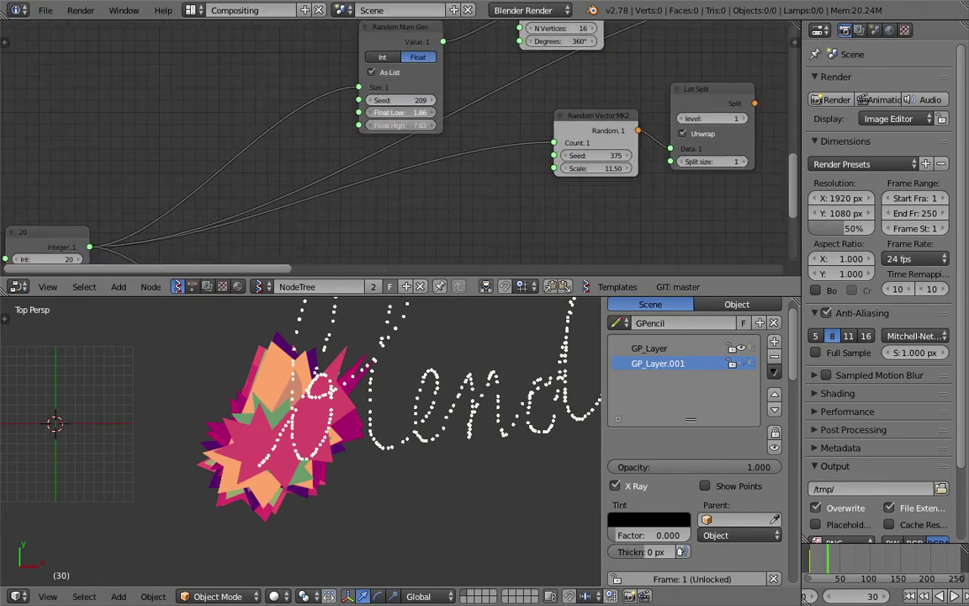
{"action": "left_click_drag", "start_coordinate": [401, 124], "coordinate": [328, 125]}
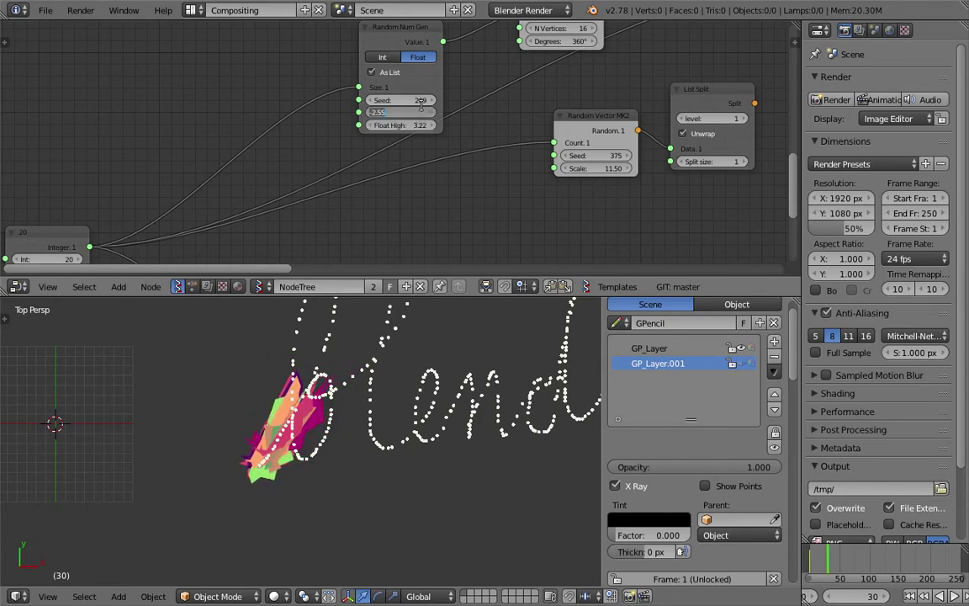
{"action": "key", "text": "Return"}
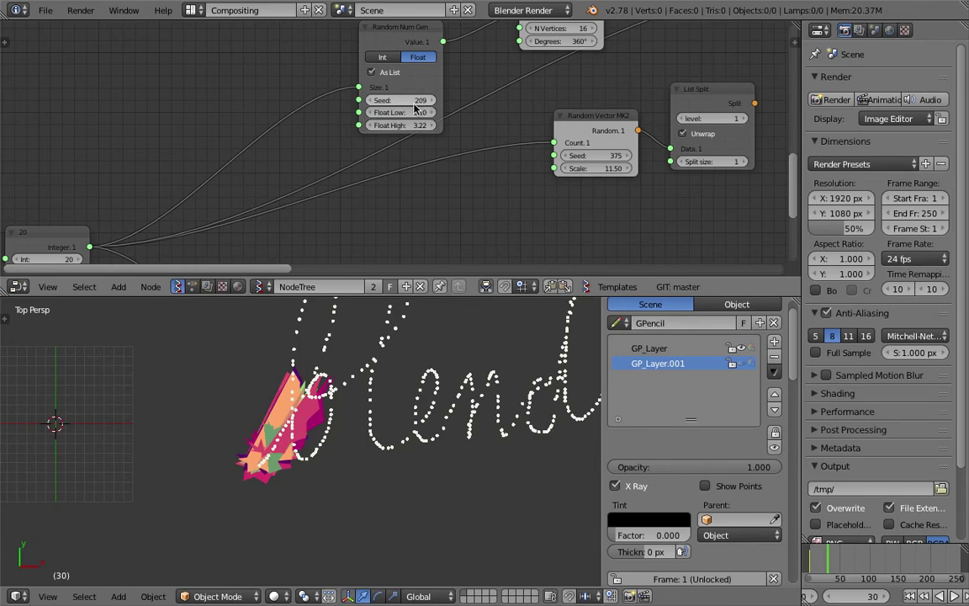
{"action": "left_click_drag", "start_coordinate": [400, 125], "coordinate": [370, 125]}
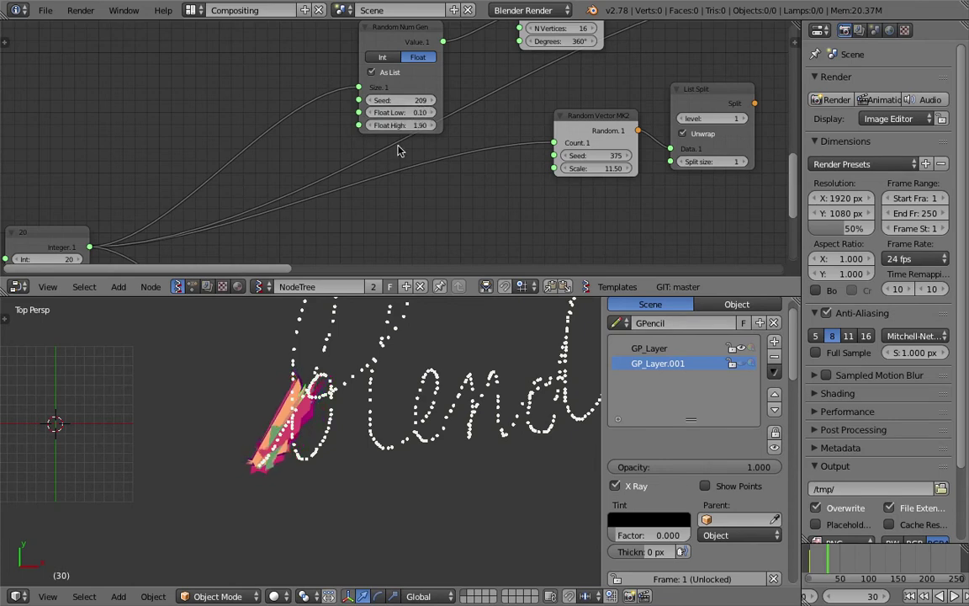
- Raise the Integer node that drives the number of stars to 227
{"action": "middle_click_drag", "start_coordinate": [243, 198], "coordinate": [336, 135]}
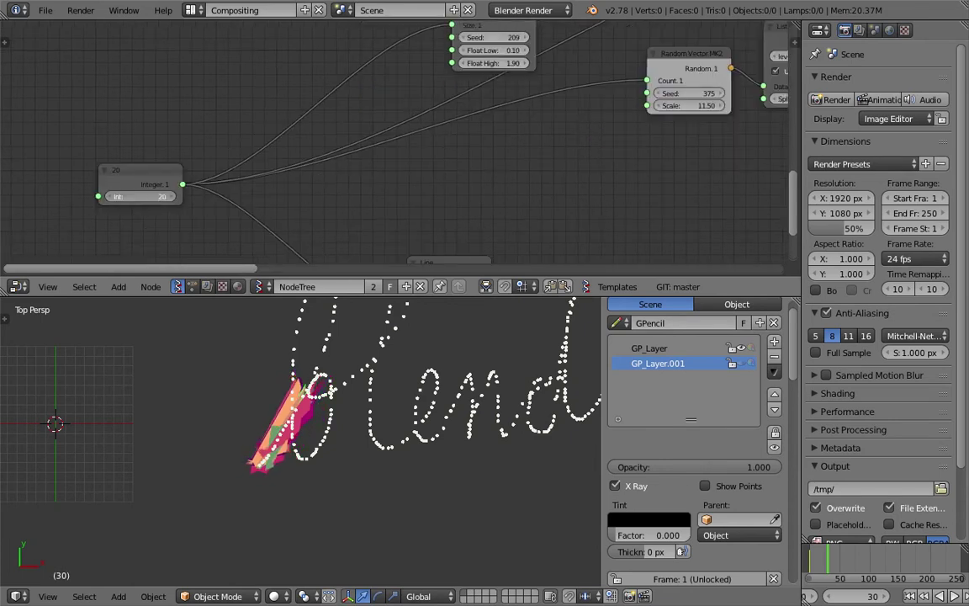
{"action": "left_click_drag", "start_coordinate": [141, 196], "coordinate": [160, 196]}
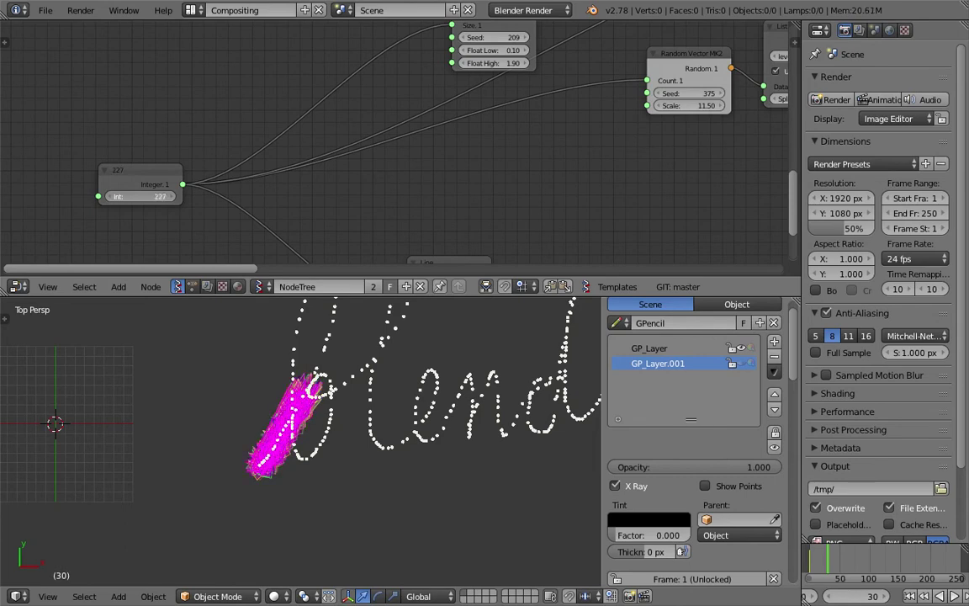
- Raise the Integer node that drives the number of stars to 267 and inspect the stars from an angle, then restore the top view
{"action": "left_click_drag", "start_coordinate": [151, 197], "coordinate": [154, 197]}
{"action": "middle_click_drag", "start_coordinate": [370, 484], "coordinate": [428, 441]}
{"action": "scroll", "coordinate": [426, 435], "scroll_direction": "up", "scroll_amount": 4}
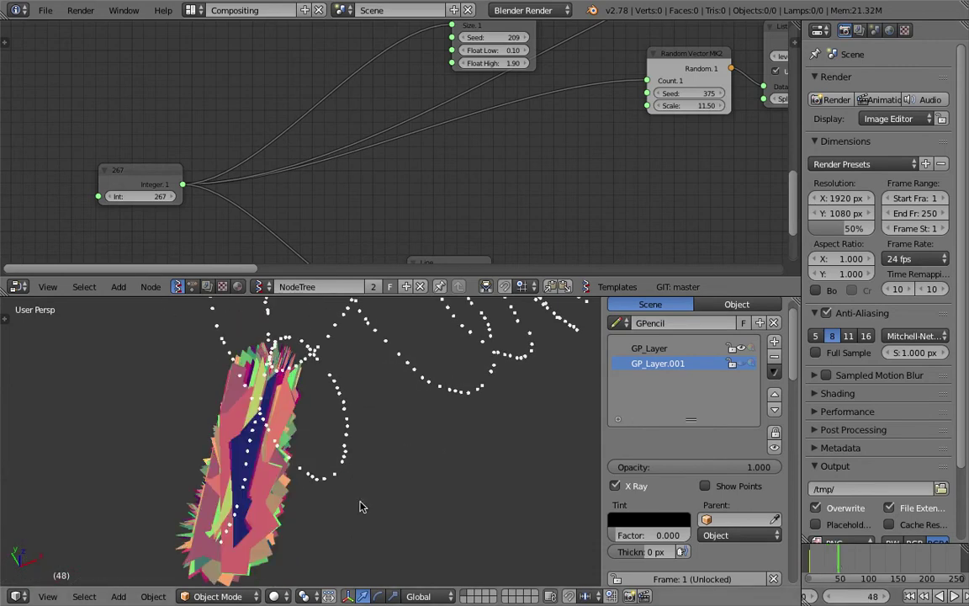
{"action": "mouse_move", "coordinate": [361, 506]}
{"action": "middle_mouse_down"}
{"action": "mouse_move", "coordinate": [318, 394]}
{"action": "mouse_move", "coordinate": [360, 355]}
{"action": "mouse_move", "coordinate": [275, 567]}
{"action": "middle_mouse_up"}
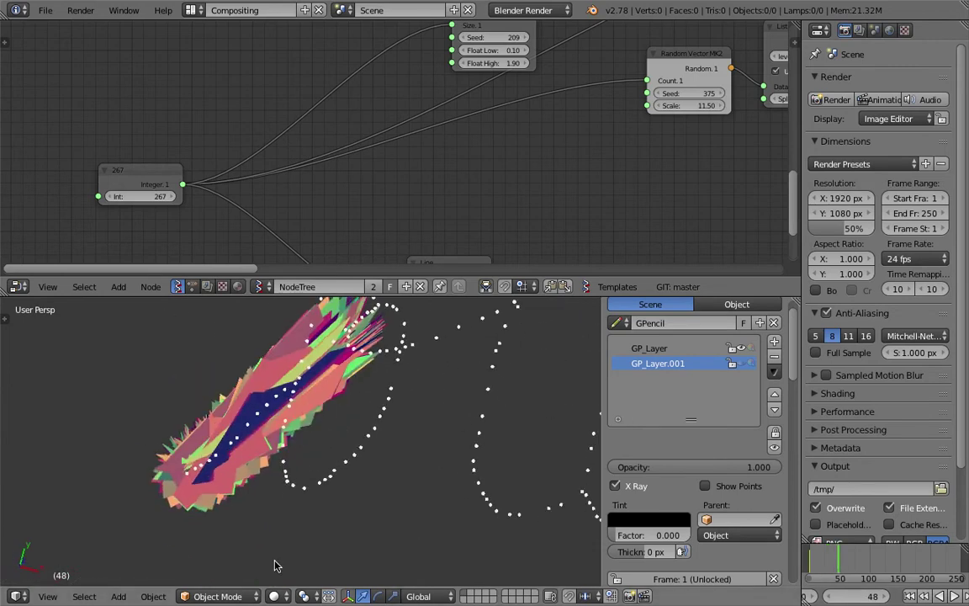
{"action": "left_click", "coordinate": [47, 595]}
{"action": "left_click", "coordinate": [99, 525]}
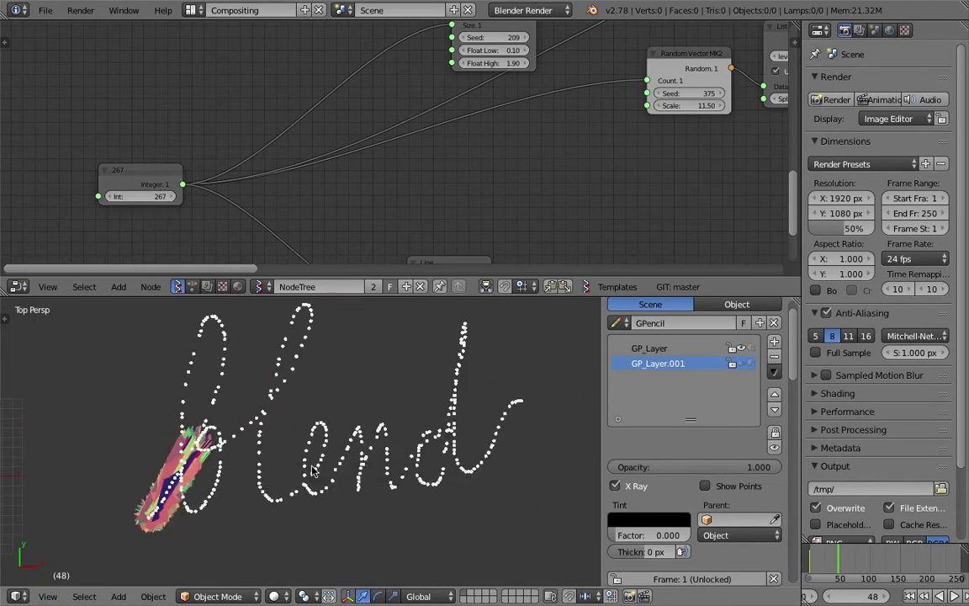
- Move the Random Vector MK2 node and its List Split node side by side, above the Line node
{"action": "scroll", "coordinate": [472, 157], "scroll_direction": "down", "scroll_amount": 4}
{"action": "middle_click_drag", "start_coordinate": [602, 74], "coordinate": [384, 123]}
{"action": "left_click_drag", "start_coordinate": [386, 123], "coordinate": [220, 198]}
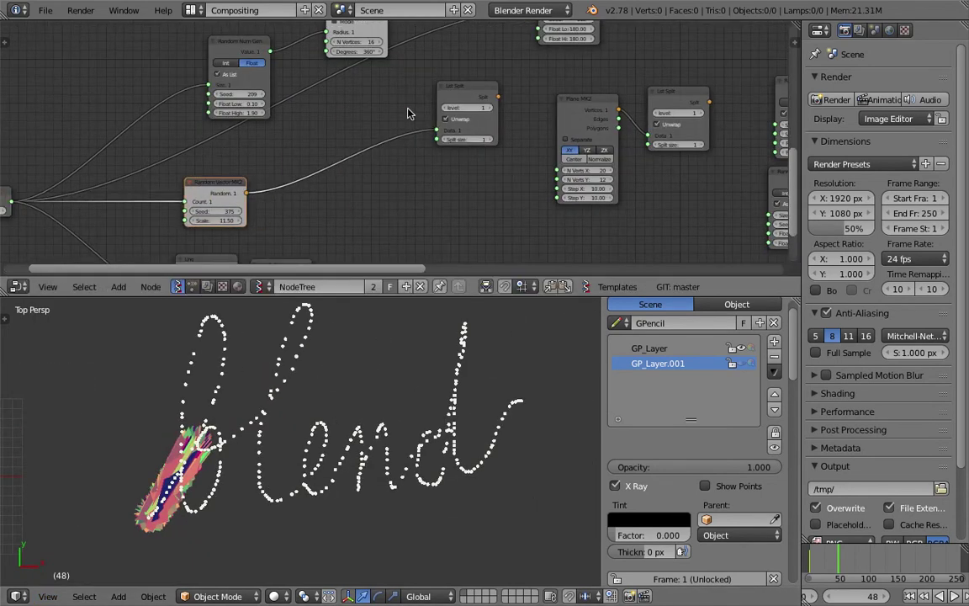
{"action": "left_click_drag", "start_coordinate": [461, 92], "coordinate": [287, 175]}
{"action": "middle_click_drag", "start_coordinate": [392, 176], "coordinate": [384, 127]}
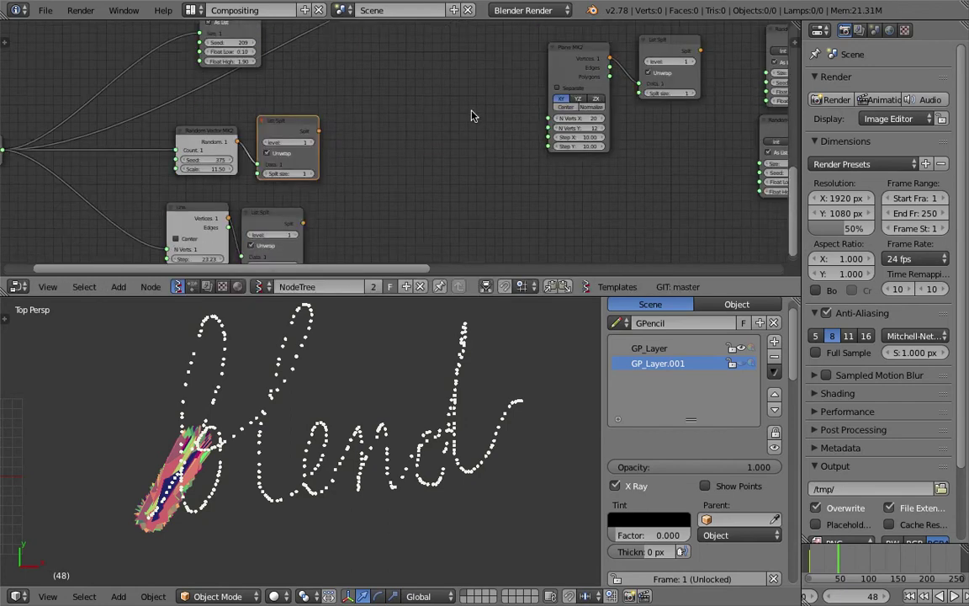
{"action": "scroll", "coordinate": [471, 112], "scroll_direction": "down", "scroll_amount": 1}
{"action": "scroll", "coordinate": [320, 195], "scroll_direction": "up", "scroll_amount": 1}
{"action": "middle_click_drag", "start_coordinate": [406, 82], "coordinate": [368, 183]}
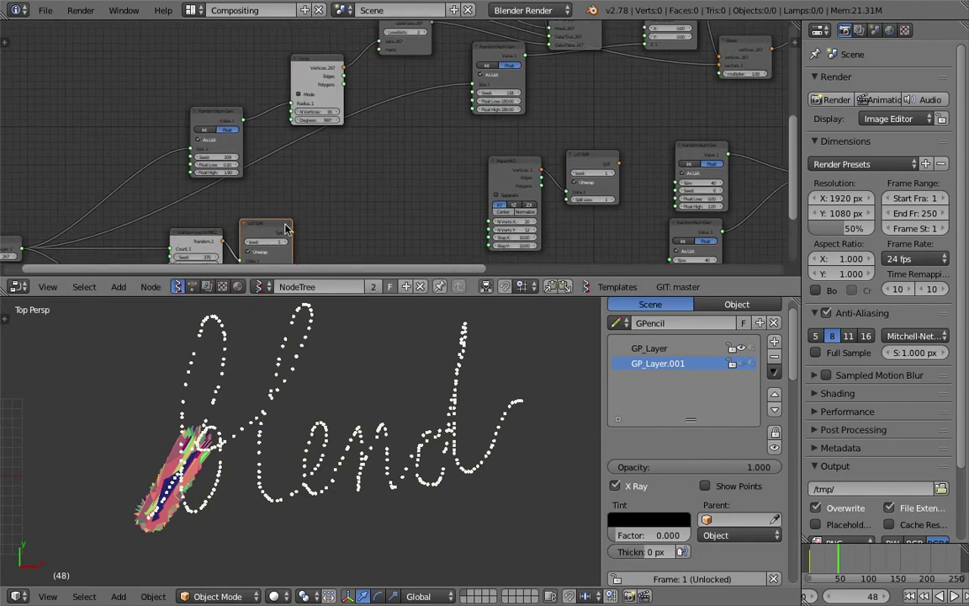
- Duplicate the List Split node beside Random Vector MK2 and place the copy in the free space near the Plane MK2 node
{"action": "key", "text": "shift+d"}
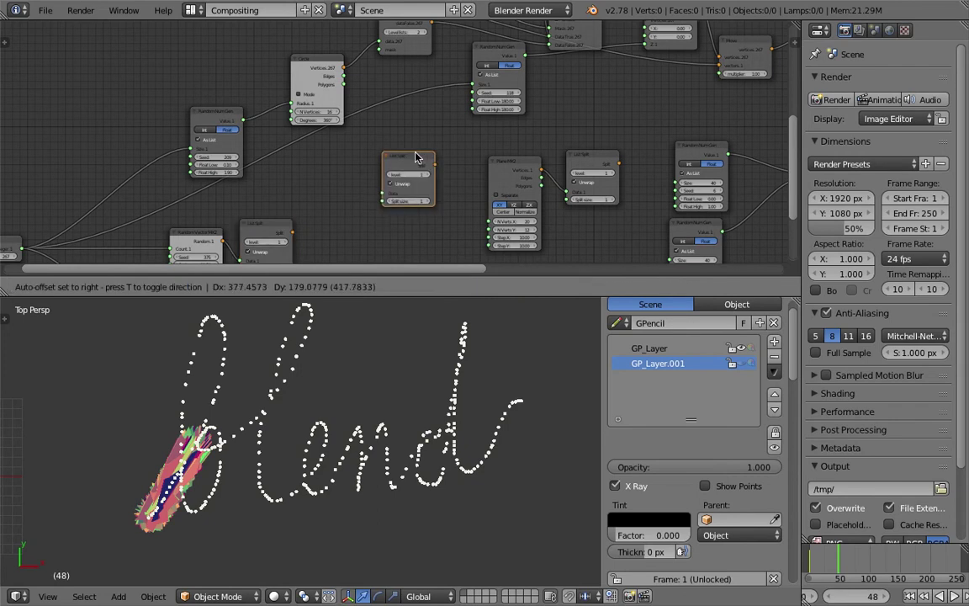
{"action": "left_click", "coordinate": [419, 154]}
{"action": "middle_click_drag", "start_coordinate": [444, 153], "coordinate": [357, 202]}
{"action": "middle_click_drag", "start_coordinate": [295, 153], "coordinate": [366, 161]}
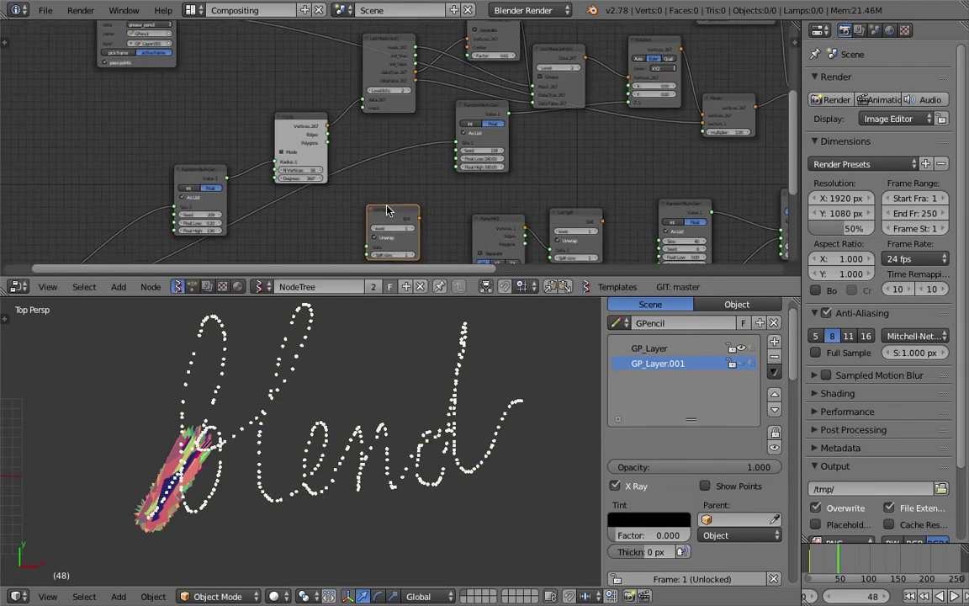
{"action": "scroll", "coordinate": [263, 161], "scroll_direction": "down", "scroll_amount": 1}
{"action": "middle_click_drag", "start_coordinate": [284, 177], "coordinate": [303, 208]}
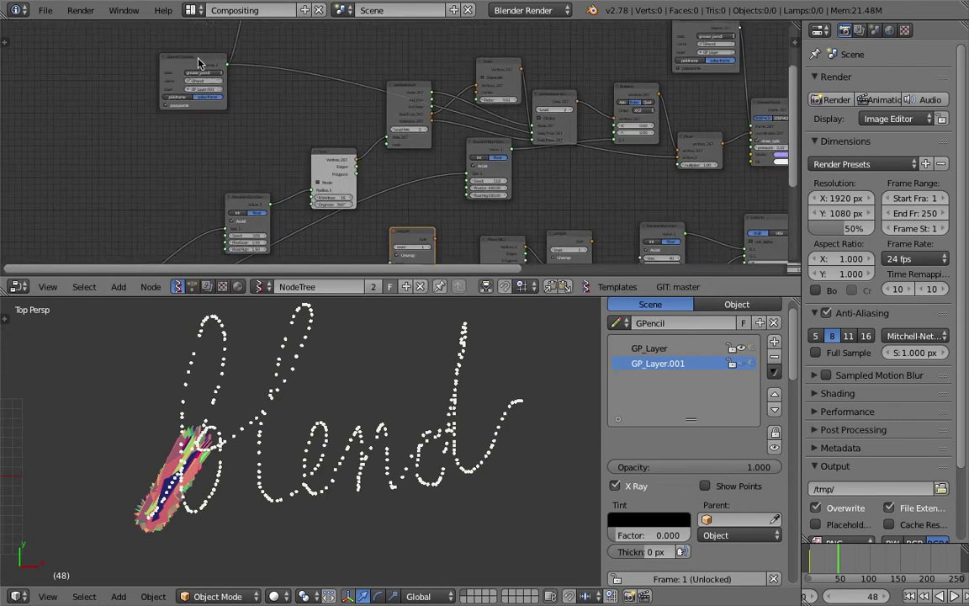
- Reposition the Object ID Selector and Viewer Draw nodes and turn off the Viewer Draw display of the stroke points
{"action": "left_click_drag", "start_coordinate": [186, 63], "coordinate": [154, 117]}
{"action": "middle_click_drag", "start_coordinate": [261, 87], "coordinate": [239, 166]}
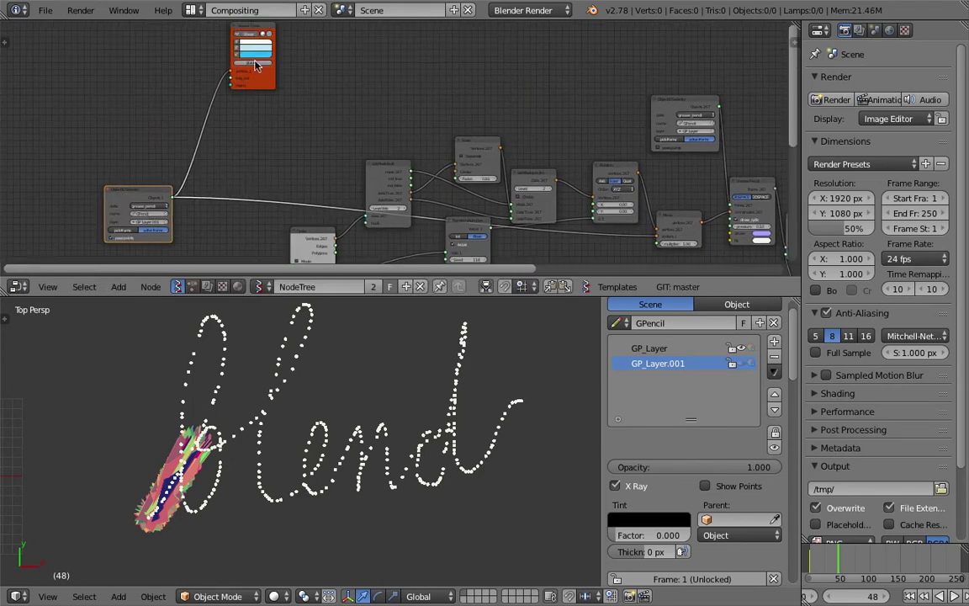
{"action": "left_click_drag", "start_coordinate": [256, 31], "coordinate": [221, 116]}
{"action": "left_click", "coordinate": [244, 128]}
{"action": "middle_click_drag", "start_coordinate": [278, 149], "coordinate": [307, 46]}
- Save over the current blend file and insert the duplicated List Split between the Object ID Selector and the Move node
{"action": "key", "text": "ctrl+s"}
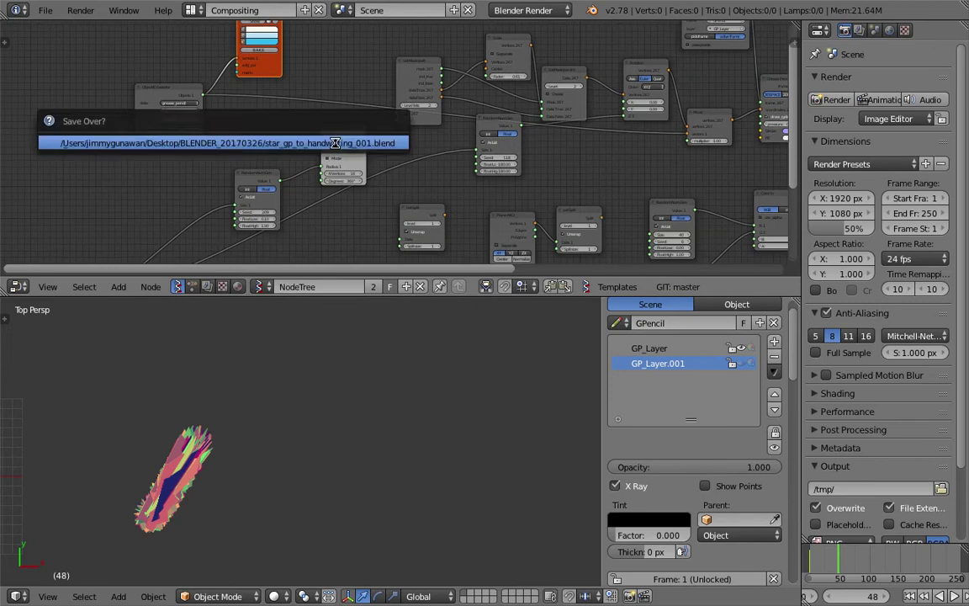
{"action": "left_click", "coordinate": [335, 143]}
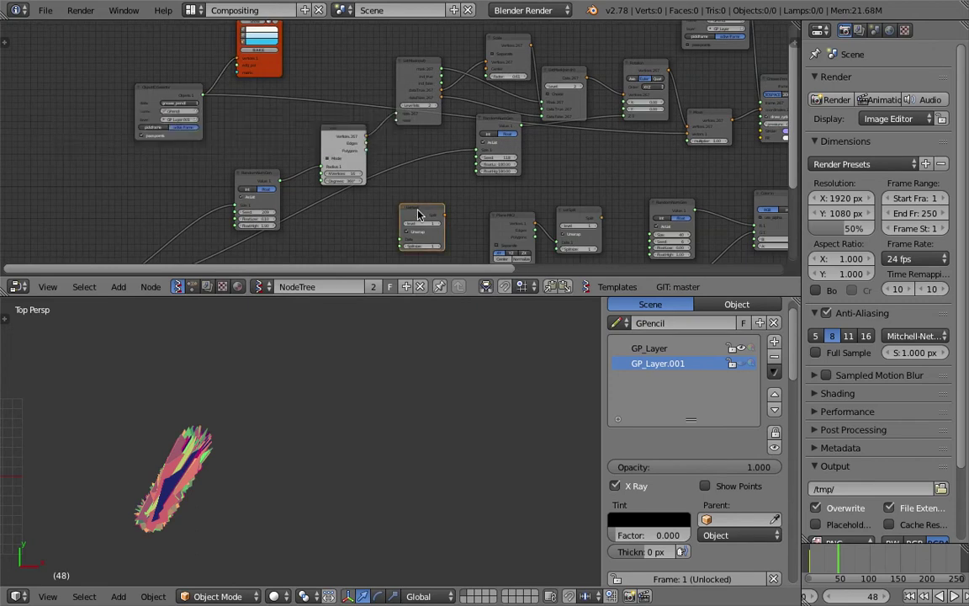
{"action": "left_click_drag", "start_coordinate": [418, 215], "coordinate": [303, 97]}
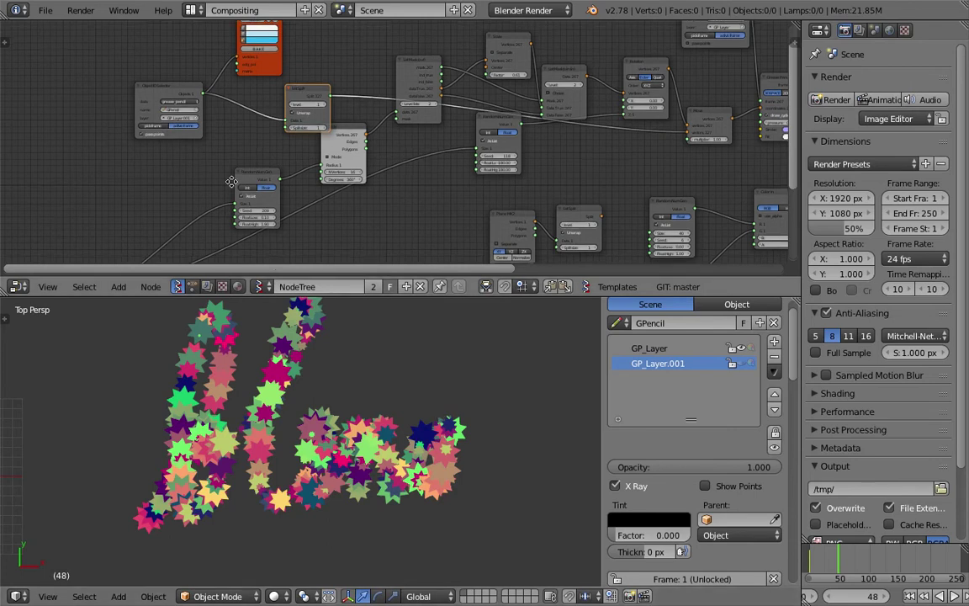
- Lower the Integer node that drives the number of stars to 129
{"action": "scroll", "coordinate": [305, 147], "scroll_direction": "up", "scroll_amount": 5}
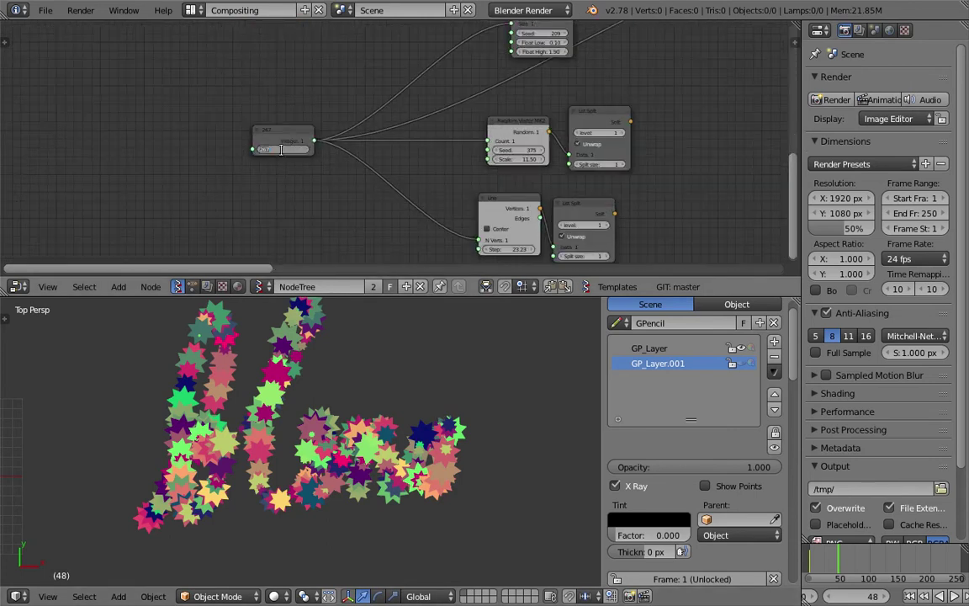
{"action": "key", "text": "Return"}
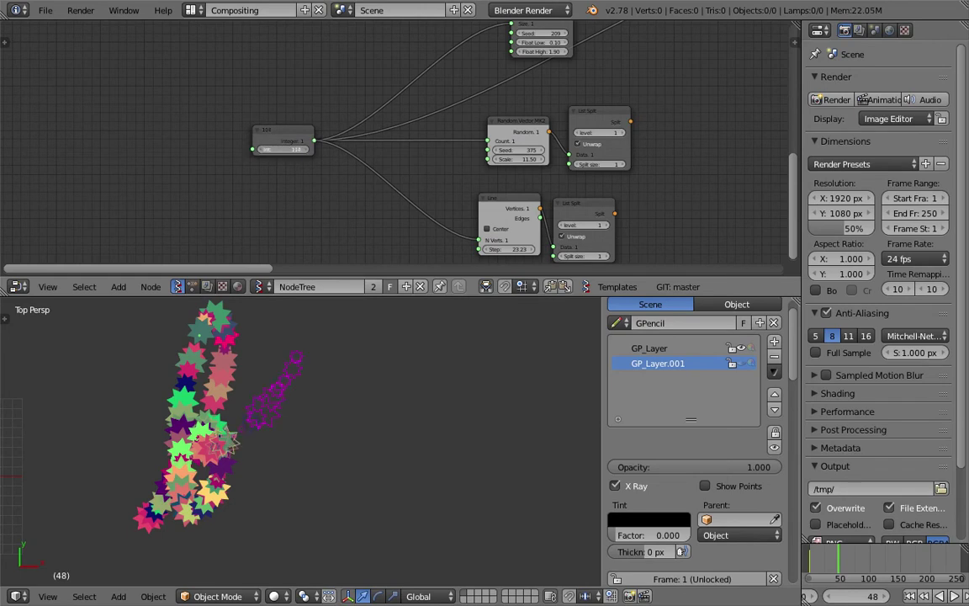
{"action": "middle_click_drag", "start_coordinate": [372, 100], "coordinate": [361, 185]}
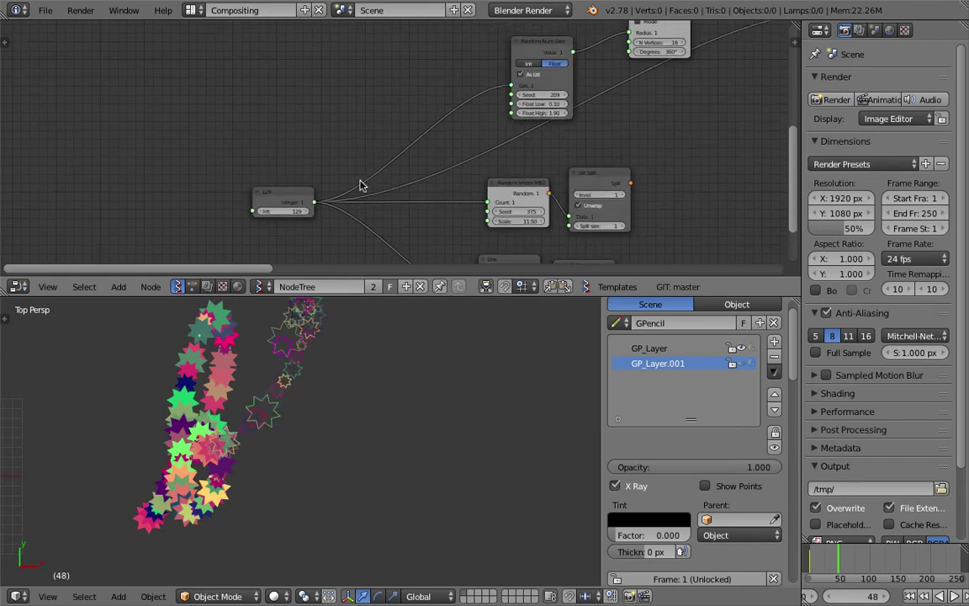
- Add a List Length node on the link between the Object ID Selector and the Viewer Draw node
{"action": "scroll", "coordinate": [361, 186], "scroll_direction": "down", "scroll_amount": 2}
{"action": "middle_click_drag", "start_coordinate": [407, 76], "coordinate": [379, 242]}
{"action": "left_click_drag", "start_coordinate": [369, 129], "coordinate": [206, 133]}
{"action": "middle_click_drag", "start_coordinate": [279, 99], "coordinate": [277, 130]}
{"action": "scroll", "coordinate": [291, 116], "scroll_direction": "up", "scroll_amount": 1}
{"action": "key", "text": "alt+space"}
{"action": "type", "text": "list l"}
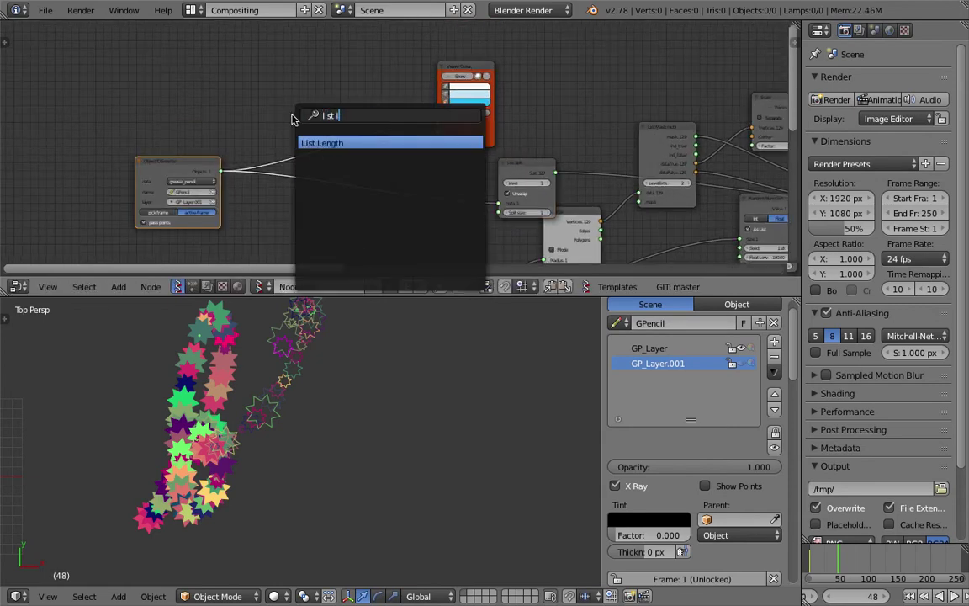
{"action": "key", "text": "Return"}
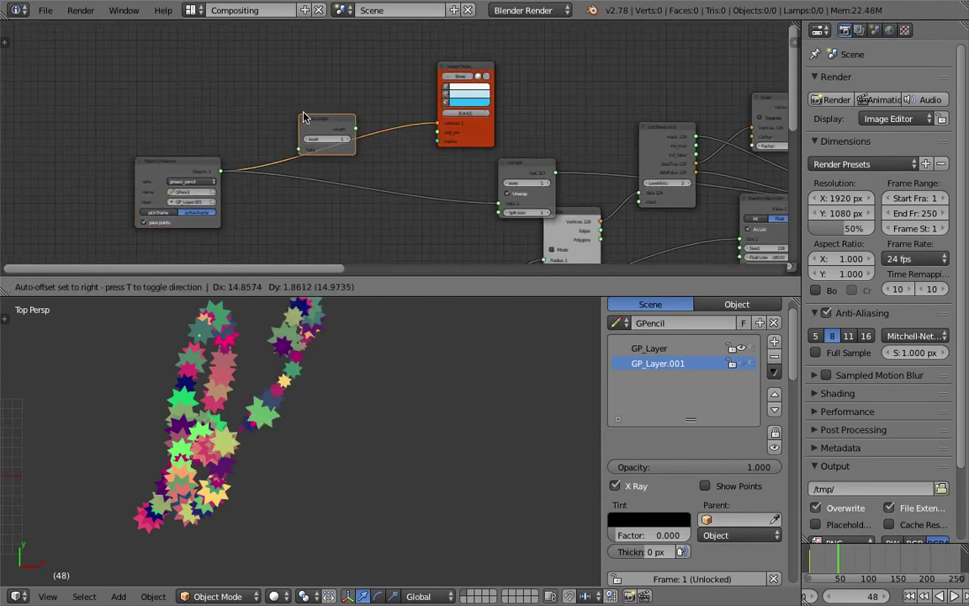
{"action": "left_click", "coordinate": [327, 123]}
{"action": "scroll", "coordinate": [327, 122], "scroll_direction": "up", "scroll_amount": 1}
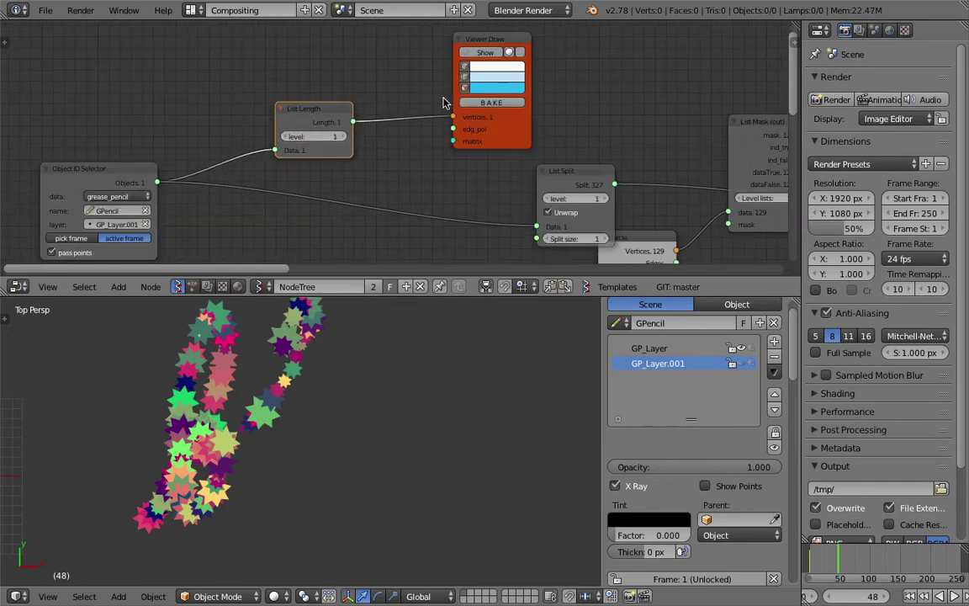
- Replace the Viewer Draw node with a Stethoscope MK2 node fed by the List Length output
{"action": "left_click", "coordinate": [475, 40]}
{"action": "key", "text": "x"}
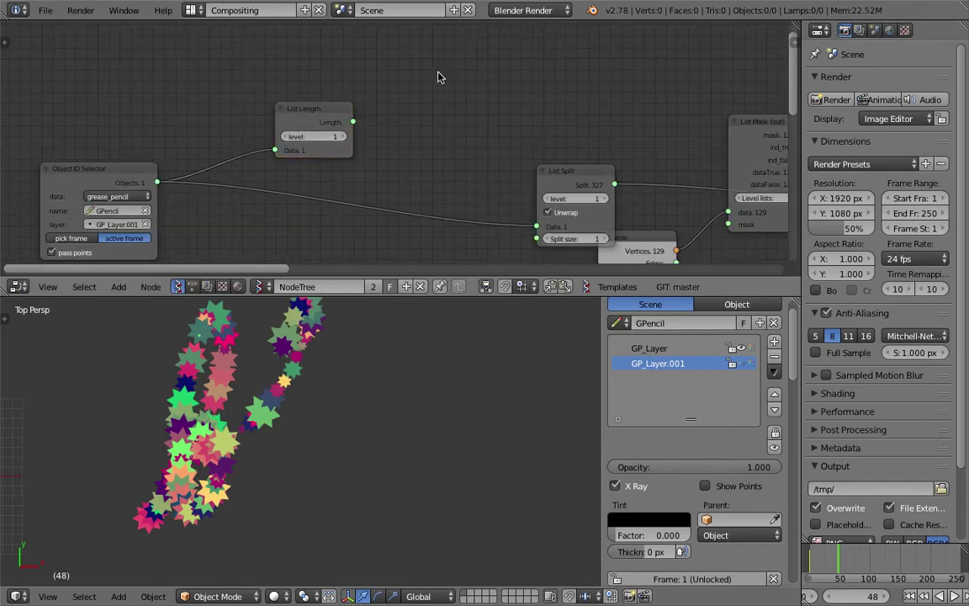
{"action": "key", "text": "shift+a"}
{"action": "left_click", "coordinate": [443, 76]}
{"action": "type", "text": "ste"}
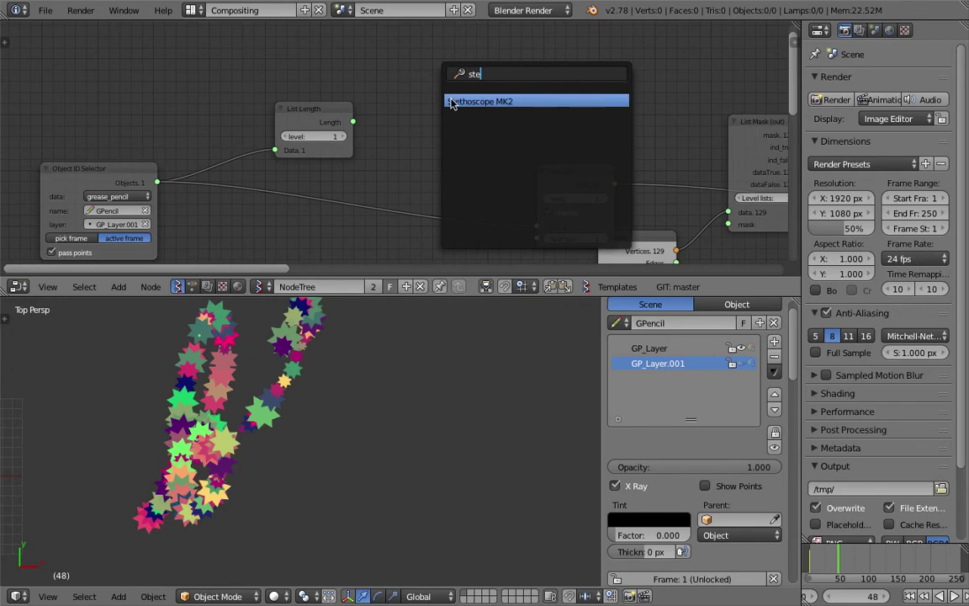
{"action": "key", "text": "Return"}
{"action": "left_click", "coordinate": [386, 83]}
{"action": "left_click_drag", "start_coordinate": [354, 122], "coordinate": [393, 168]}
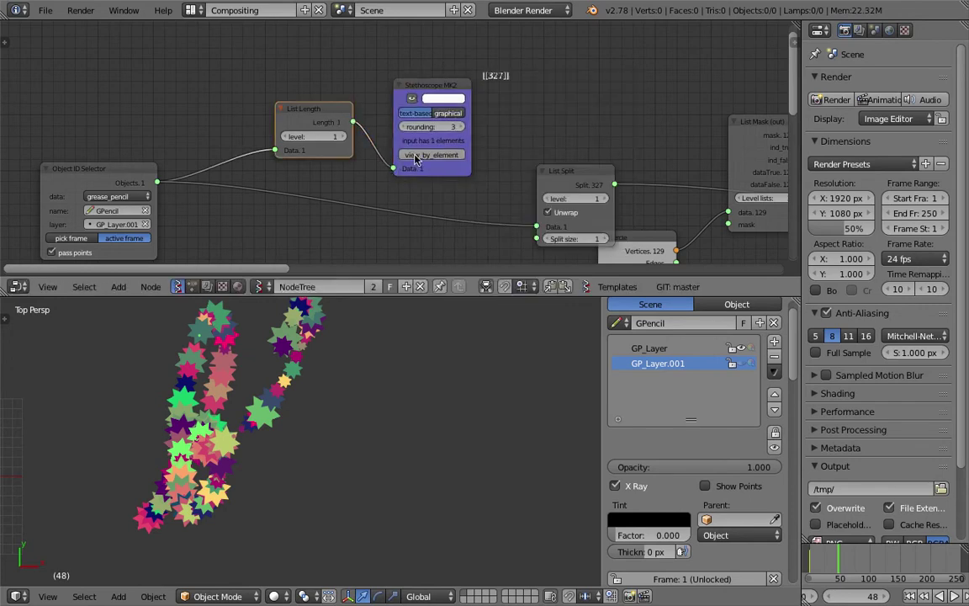
- Set the Integer node that drives the number of stars to 327 and go to frame 72 to refresh the drawing
{"action": "scroll", "coordinate": [491, 97], "scroll_direction": "up", "scroll_amount": 4}
{"action": "middle_click_drag", "start_coordinate": [492, 121], "coordinate": [480, 95]}
{"action": "scroll", "coordinate": [446, 183], "scroll_direction": "up", "scroll_amount": 4}
{"action": "scroll", "coordinate": [421, 196], "scroll_direction": "down", "scroll_amount": 8}
{"action": "scroll", "coordinate": [386, 218], "scroll_direction": "down", "scroll_amount": 3}
{"action": "middle_click_drag", "start_coordinate": [353, 188], "coordinate": [439, 50]}
{"action": "scroll", "coordinate": [402, 128], "scroll_direction": "up", "scroll_amount": 2}
{"action": "middle_click_drag", "start_coordinate": [376, 253], "coordinate": [403, 142]}
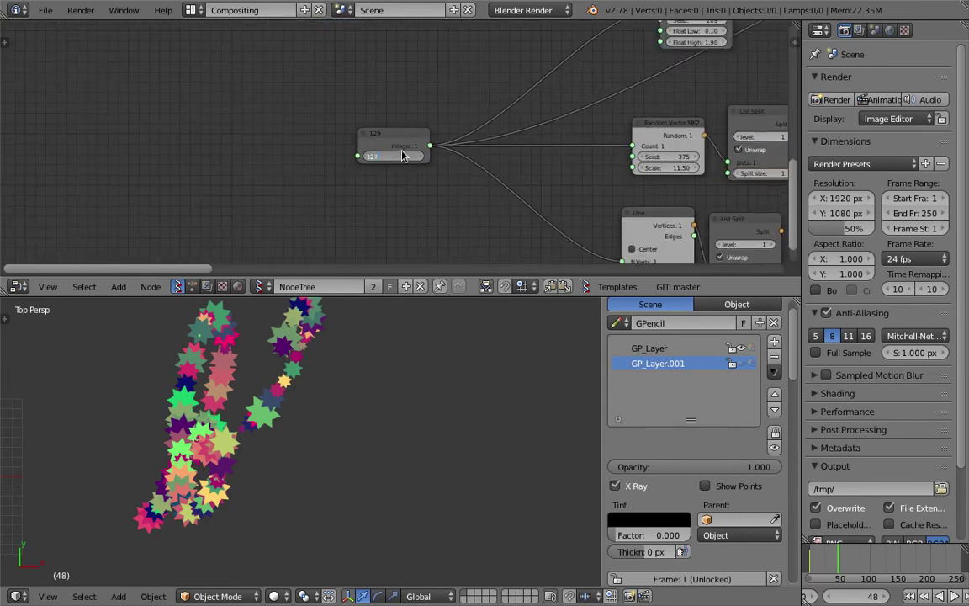
{"action": "key", "text": "Return"}
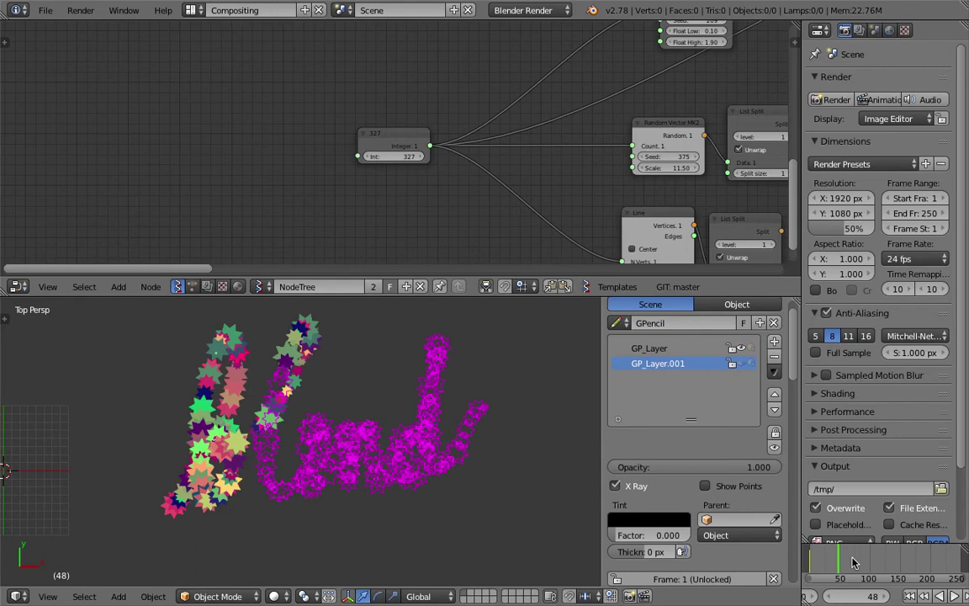
{"action": "left_click", "coordinate": [852, 562]}
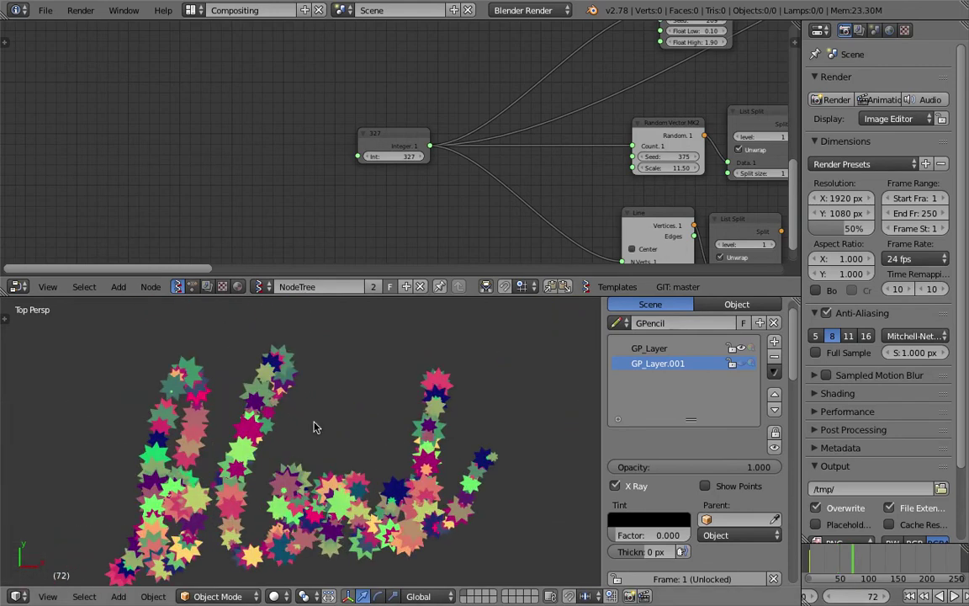
- Delete the Random Vector MK2 and Line nodes together with the two List Split nodes attached to them
{"action": "scroll", "coordinate": [577, 148], "scroll_direction": "up", "scroll_amount": 2}
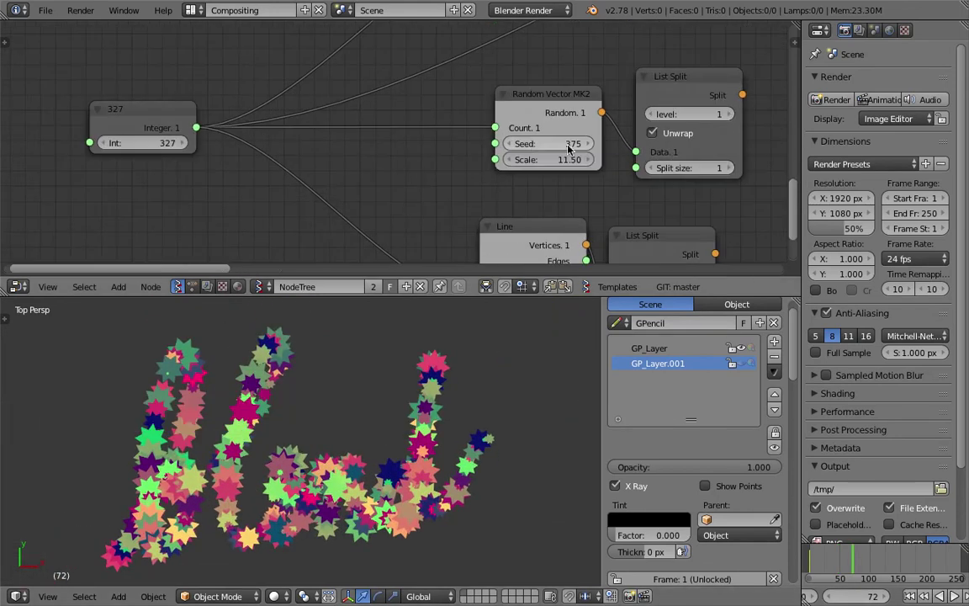
{"action": "middle_click_drag", "start_coordinate": [596, 117], "coordinate": [426, 111]}
{"action": "left_click_drag", "start_coordinate": [410, 90], "coordinate": [389, 92]}
{"action": "scroll", "coordinate": [390, 126], "scroll_direction": "down", "scroll_amount": 3}
{"action": "middle_click_drag", "start_coordinate": [467, 132], "coordinate": [450, 95]}
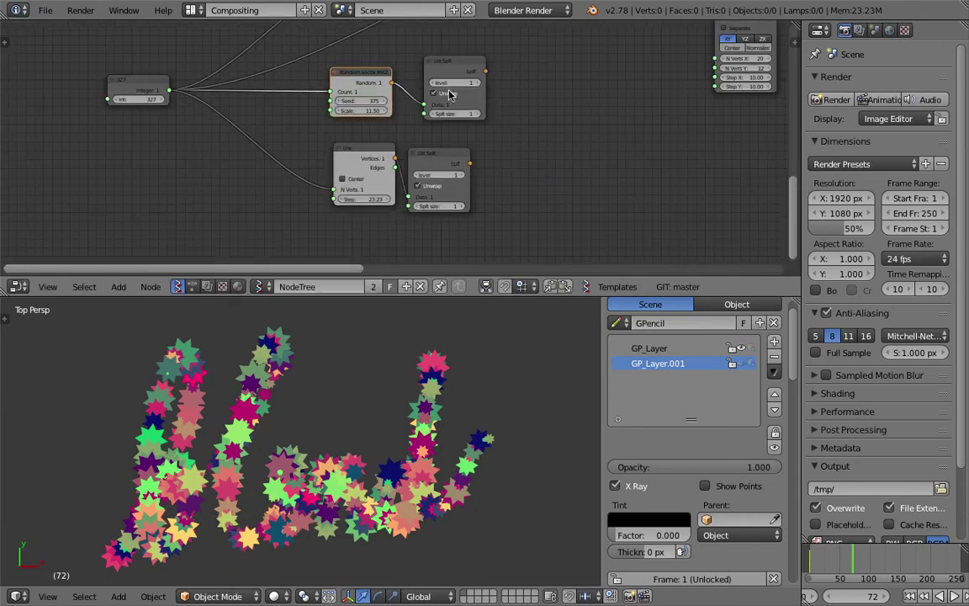
{"action": "left_click_drag", "start_coordinate": [455, 75], "coordinate": [427, 80]}
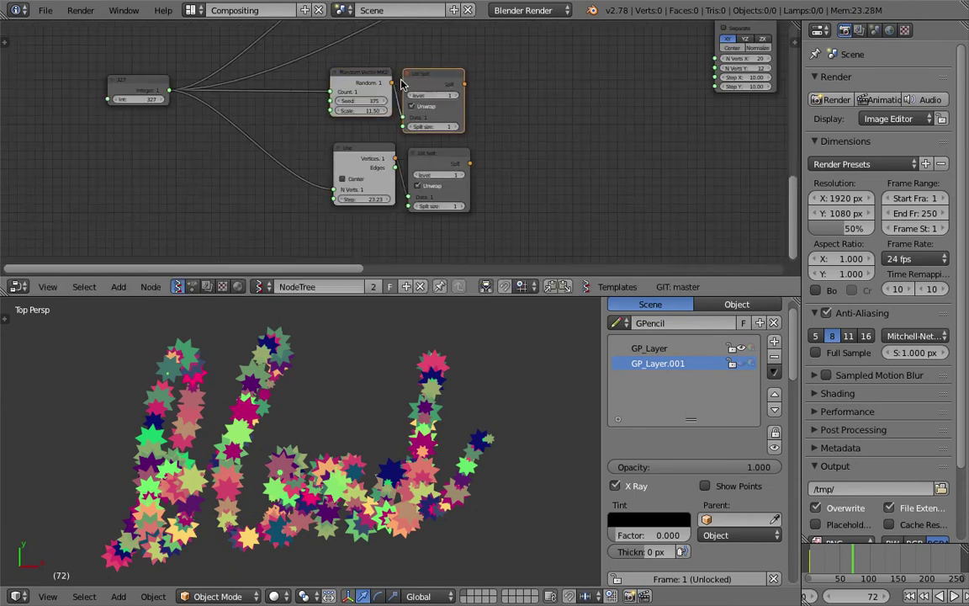
{"action": "left_click_drag", "start_coordinate": [370, 83], "coordinate": [364, 98]}
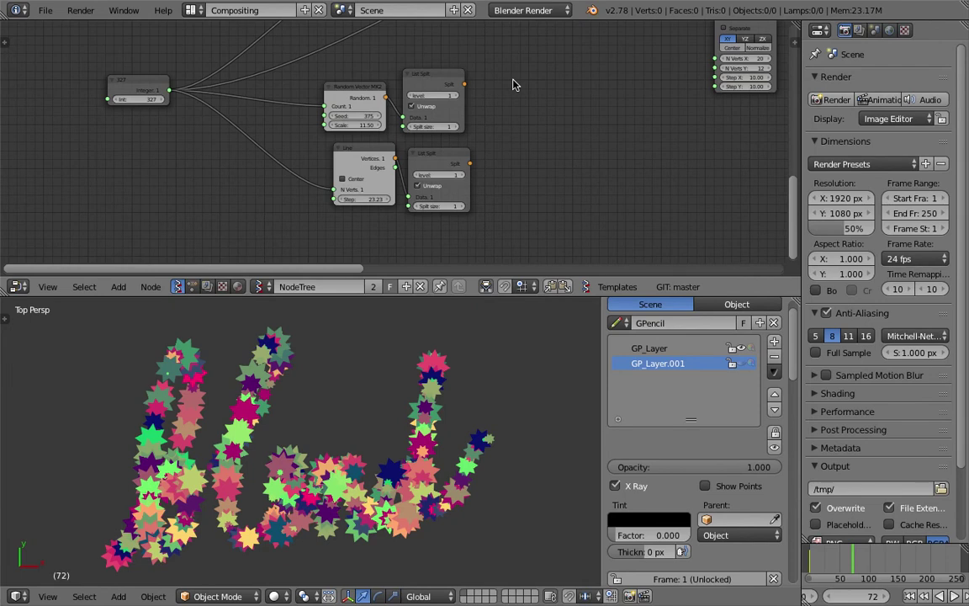
{"action": "left_click_drag", "start_coordinate": [515, 84], "coordinate": [400, 223]}
{"action": "key", "text": "x"}
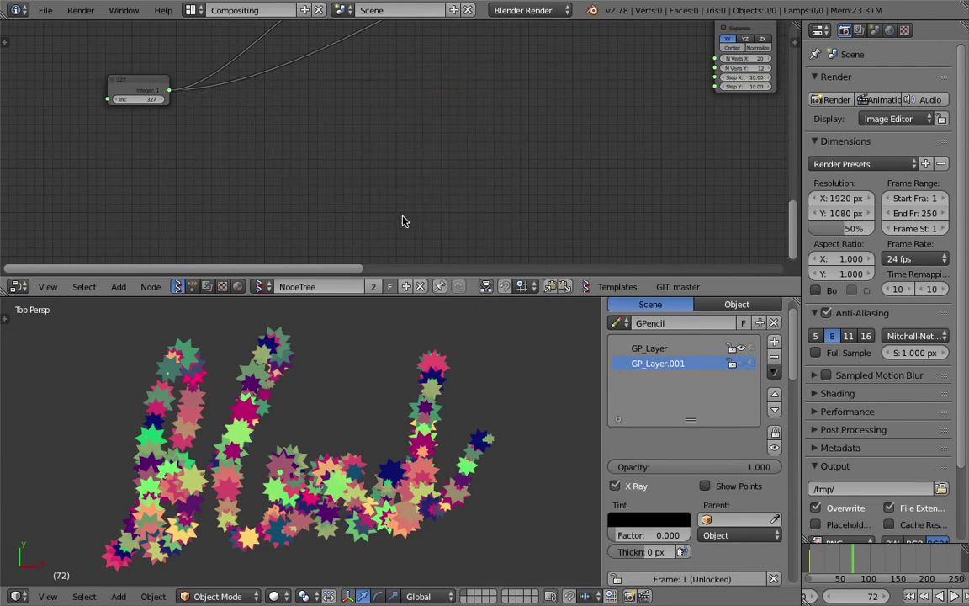
- Move the Object ID Selector, List Length and Stethoscope MK2 nodes together to the empty area below the node tree
{"action": "scroll", "coordinate": [452, 80], "scroll_direction": "down", "scroll_amount": 5}
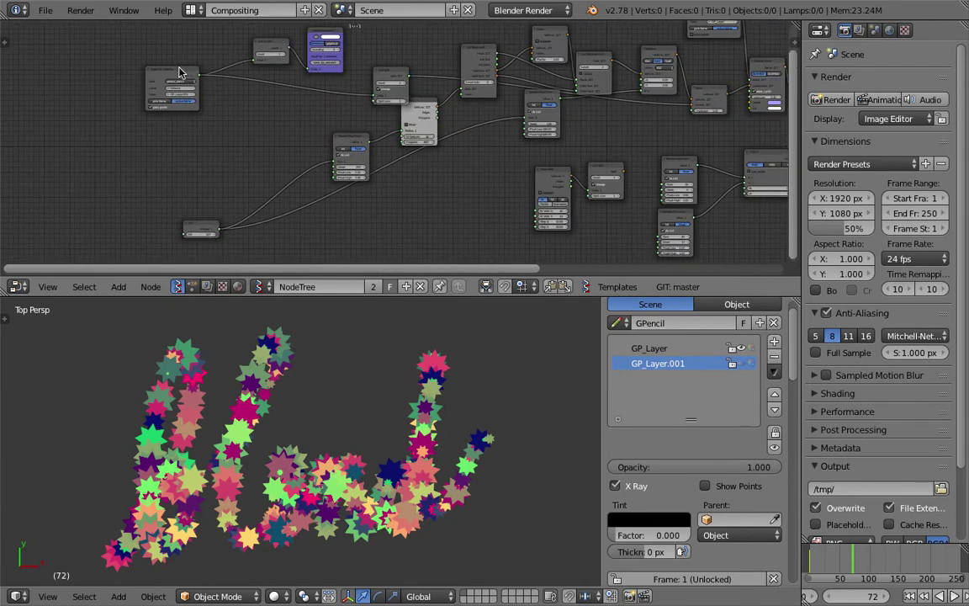
{"action": "left_click_drag", "start_coordinate": [178, 72], "coordinate": [195, 81]}
{"action": "left_click", "coordinate": [270, 48], "text": "shift"}
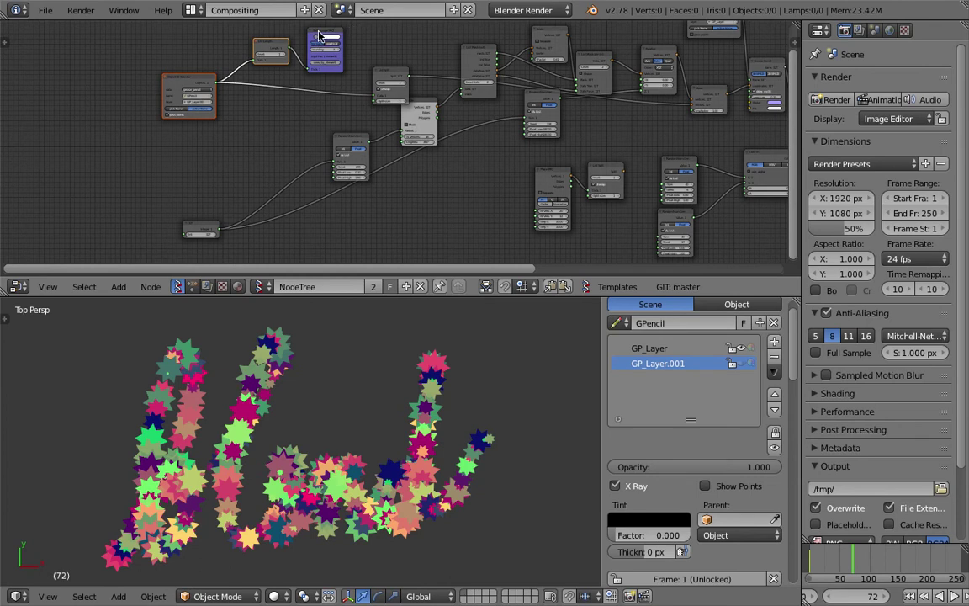
{"action": "left_click", "coordinate": [320, 35], "text": "shift"}
{"action": "left_click_drag", "start_coordinate": [318, 35], "coordinate": [455, 243]}
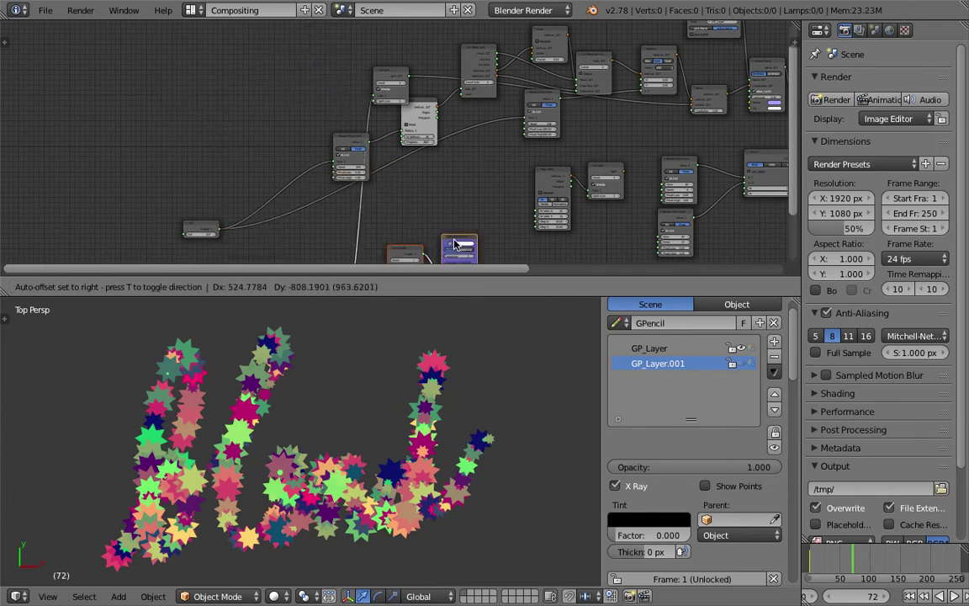
{"action": "middle_click_drag", "start_coordinate": [464, 243], "coordinate": [427, 105]}
{"action": "scroll", "coordinate": [427, 105], "scroll_direction": "up", "scroll_amount": 1}
{"action": "scroll", "coordinate": [428, 100], "scroll_direction": "up", "scroll_amount": 3}
- Delete the Stethoscope MK2 and List Length nodes
{"action": "left_click", "coordinate": [427, 89]}
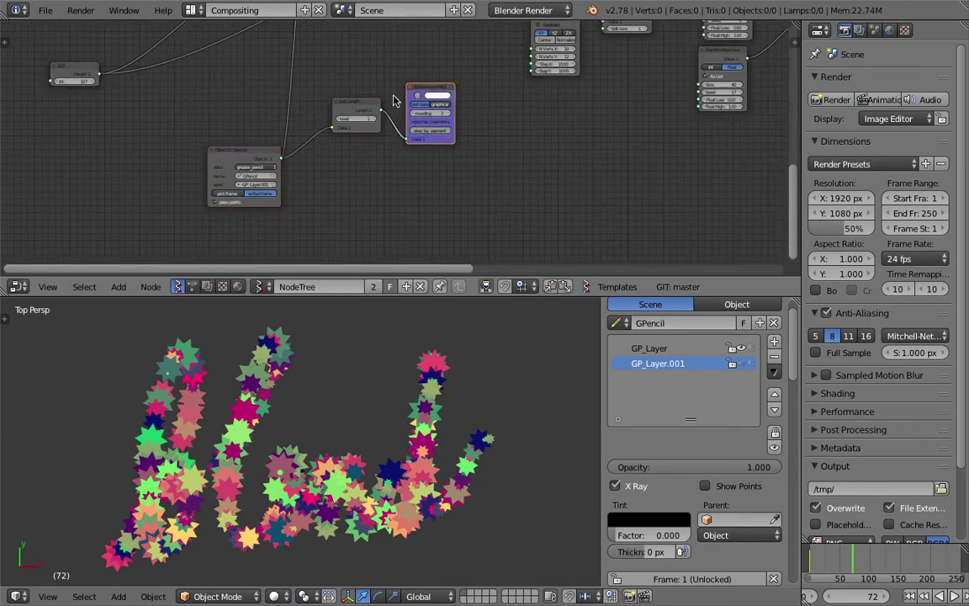
{"action": "key", "text": "x"}
{"action": "left_click", "coordinate": [359, 102]}
{"action": "key", "text": "x"}
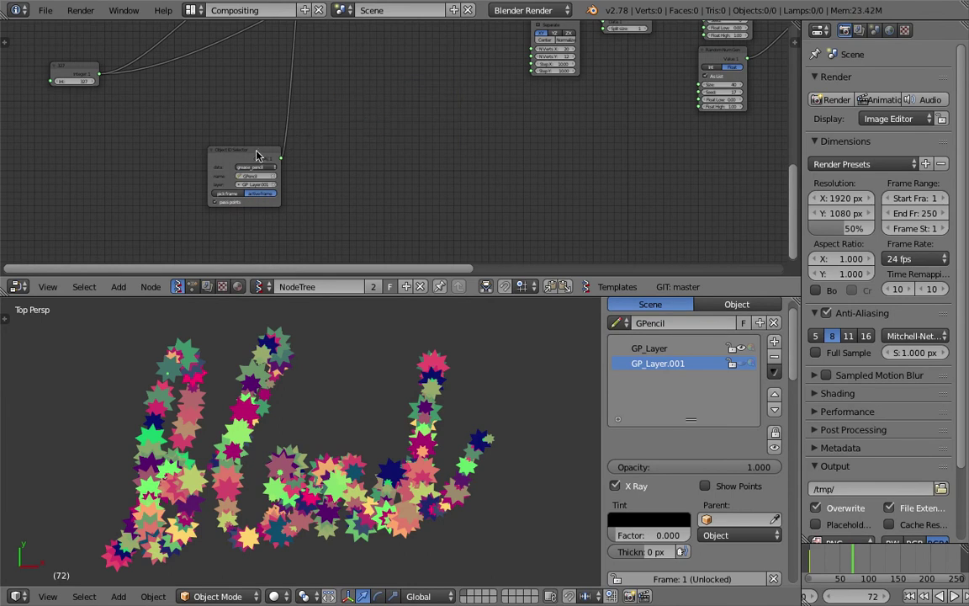
- Move the Object ID Selector node to the empty area at the start of the node tree and save the file
{"action": "left_click_drag", "start_coordinate": [254, 152], "coordinate": [370, 95]}
{"action": "key", "text": "ctrl+s"}
{"action": "middle_click_drag", "start_coordinate": [417, 80], "coordinate": [454, 134]}
{"action": "left_click", "coordinate": [346, 185]}
{"action": "scroll", "coordinate": [353, 176], "scroll_direction": "up", "scroll_amount": 4}
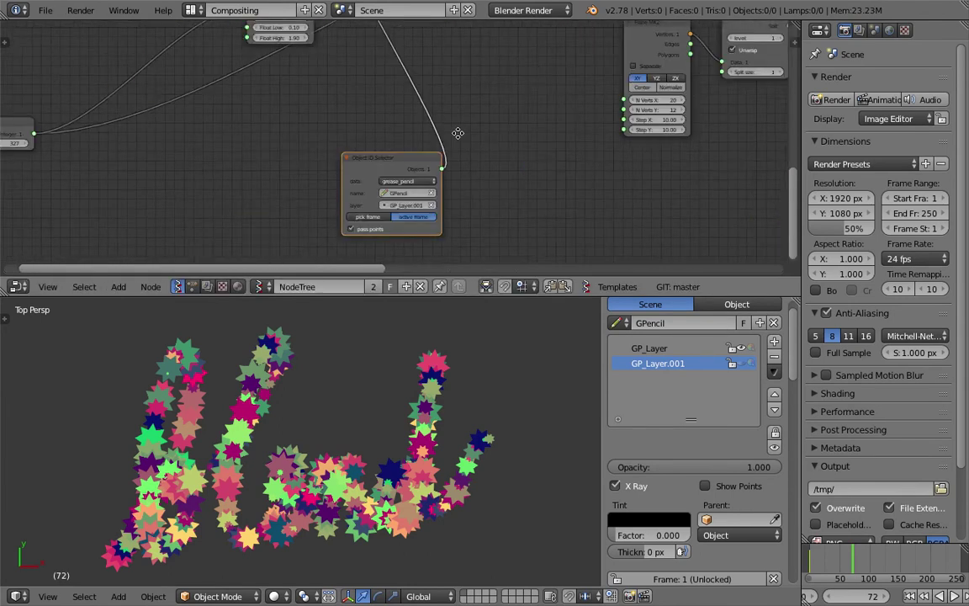
{"action": "scroll", "coordinate": [463, 143], "scroll_direction": "down", "scroll_amount": 4}
{"action": "left_click_drag", "start_coordinate": [455, 192], "coordinate": [107, 75]}
{"action": "middle_click_drag", "start_coordinate": [219, 136], "coordinate": [261, 178]}
{"action": "scroll", "coordinate": [287, 202], "scroll_direction": "up", "scroll_amount": 1}
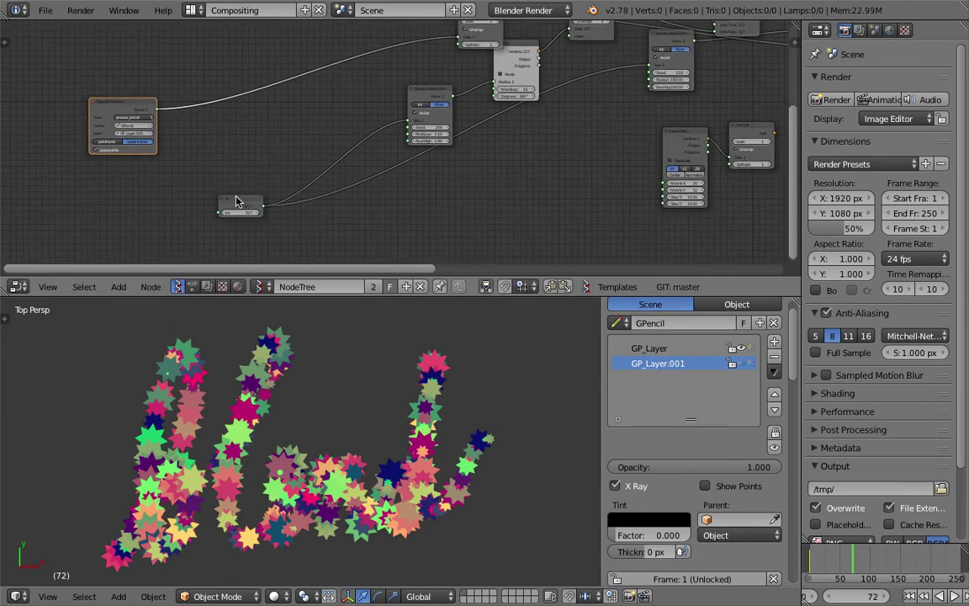
- Make room beside the Object ID Selector, add a List Length node there and feed it the selector's Objects output
{"action": "left_click_drag", "start_coordinate": [238, 199], "coordinate": [289, 195]}
{"action": "middle_click_drag", "start_coordinate": [312, 167], "coordinate": [345, 183]}
{"action": "scroll", "coordinate": [292, 163], "scroll_direction": "up", "scroll_amount": 3}
{"action": "key", "text": "shift+a"}
{"action": "left_click", "coordinate": [271, 167]}
{"action": "type", "text": "list l"}
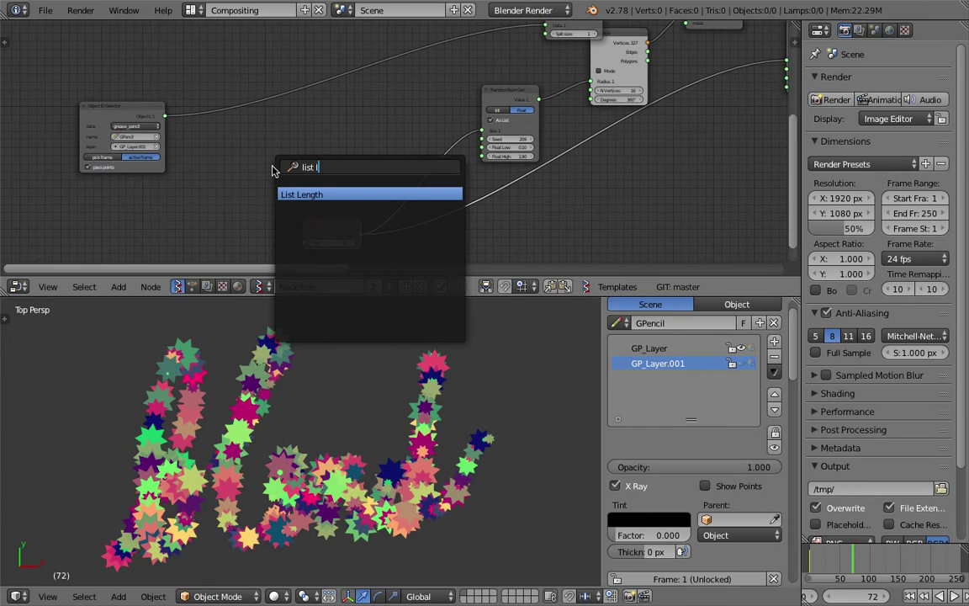
{"action": "key", "text": "Return"}
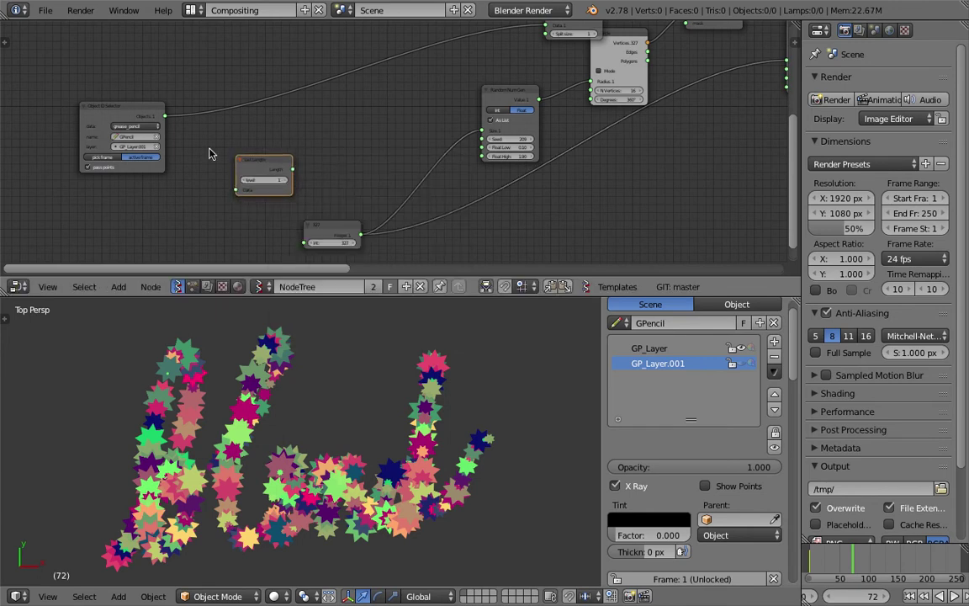
{"action": "left_click_drag", "start_coordinate": [166, 122], "coordinate": [234, 190]}
- Connect the List Length output to the Integer node's Int input and place the Integer node beside it
{"action": "middle_click_drag", "start_coordinate": [223, 151], "coordinate": [246, 120]}
{"action": "scroll", "coordinate": [246, 121], "scroll_direction": "up", "scroll_amount": 1}
{"action": "middle_click_drag", "start_coordinate": [169, 89], "coordinate": [189, 98]}
{"action": "scroll", "coordinate": [311, 159], "scroll_direction": "up", "scroll_amount": 2}
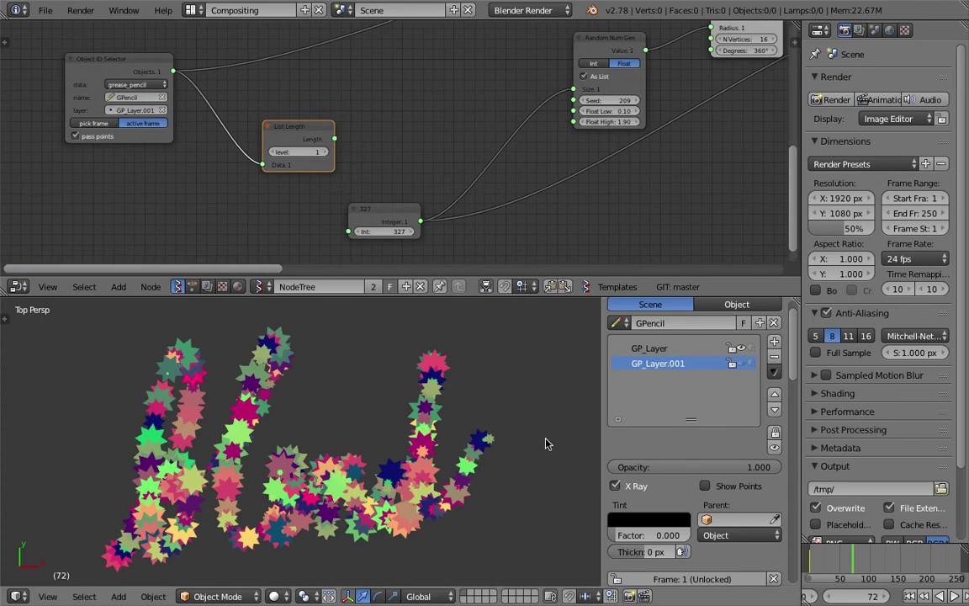
{"action": "left_click_drag", "start_coordinate": [334, 139], "coordinate": [415, 185]}
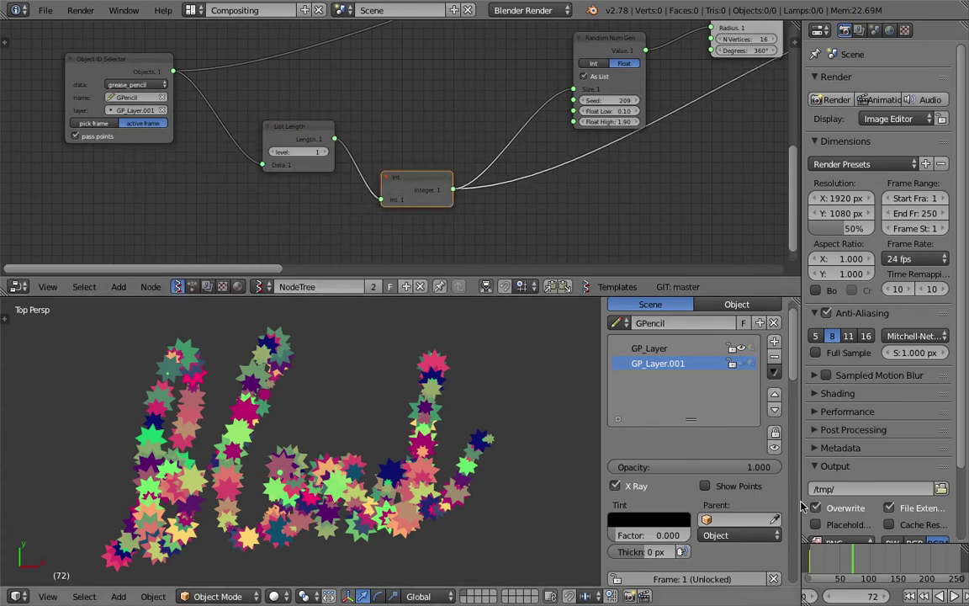
- Draw a spiral stroke on GP_Layer.001 at frame 31 in the empty area below the stars, and make that layer visible
{"action": "middle_click_drag", "start_coordinate": [344, 446], "coordinate": [374, 426], "text": "shift"}
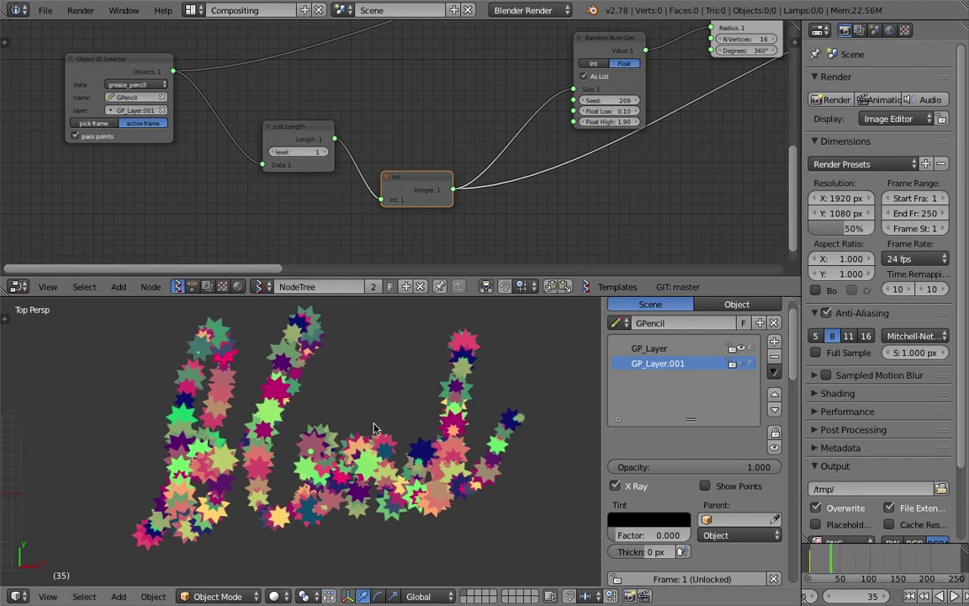
{"action": "scroll", "coordinate": [374, 426], "scroll_direction": "down", "scroll_amount": 1}
{"action": "left_click", "coordinate": [664, 349]}
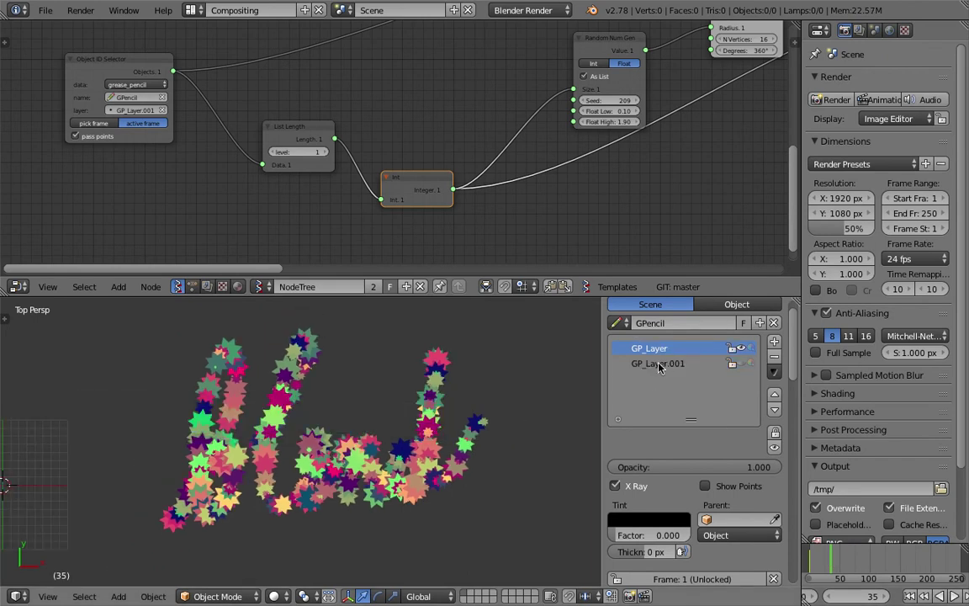
{"action": "left_click", "coordinate": [661, 366]}
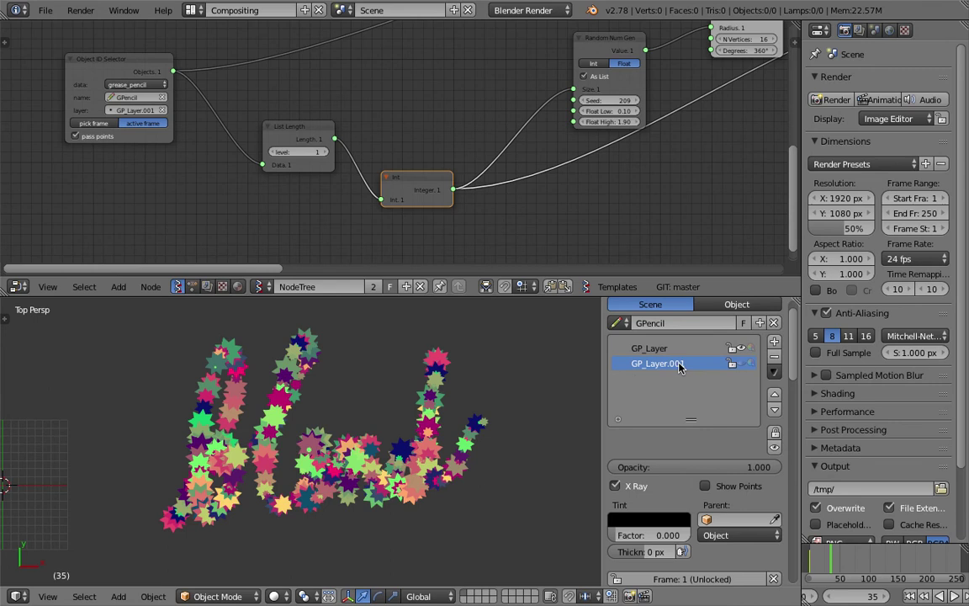
{"action": "left_click", "coordinate": [829, 561]}
{"action": "scroll", "coordinate": [364, 501], "scroll_direction": "down", "scroll_amount": 2}
{"action": "middle_click_drag", "start_coordinate": [364, 500], "coordinate": [357, 328], "text": "shift"}
{"action": "middle_click_drag", "start_coordinate": [316, 402], "coordinate": [321, 429], "text": "shift"}
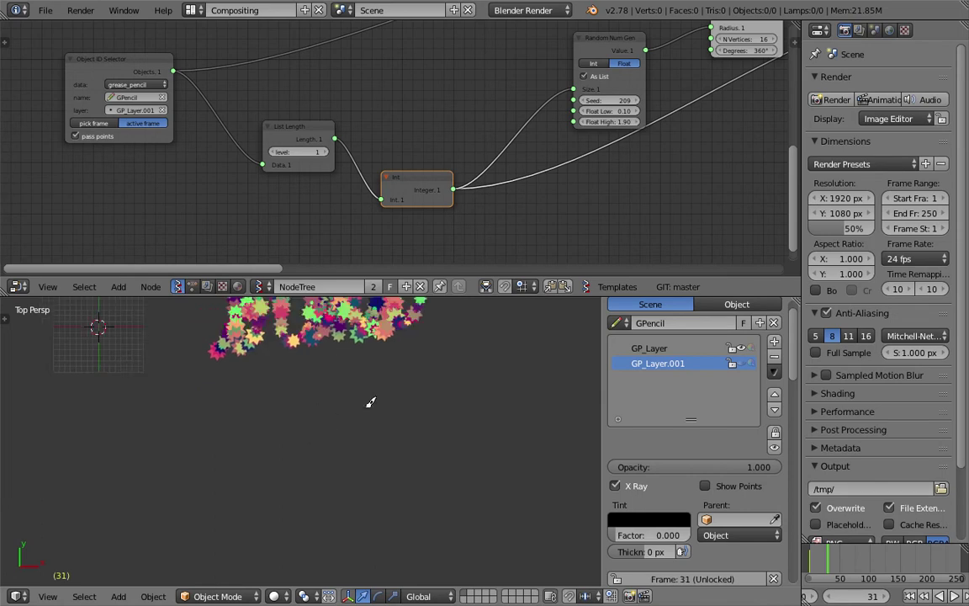
{"action": "left_click", "coordinate": [744, 365]}
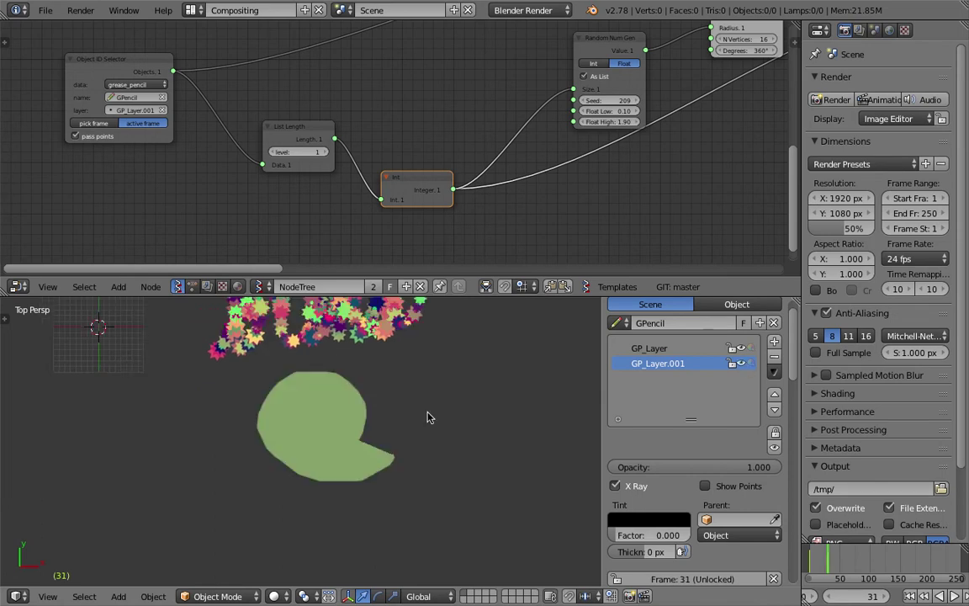
- Set the tint factor of GP_Layer.001 to 0.020 and bring the Grease Pencil Colors palette into view
{"action": "left_click_drag", "start_coordinate": [656, 537], "coordinate": [658, 538]}
{"action": "scroll", "coordinate": [733, 392], "scroll_direction": "down", "scroll_amount": 5}
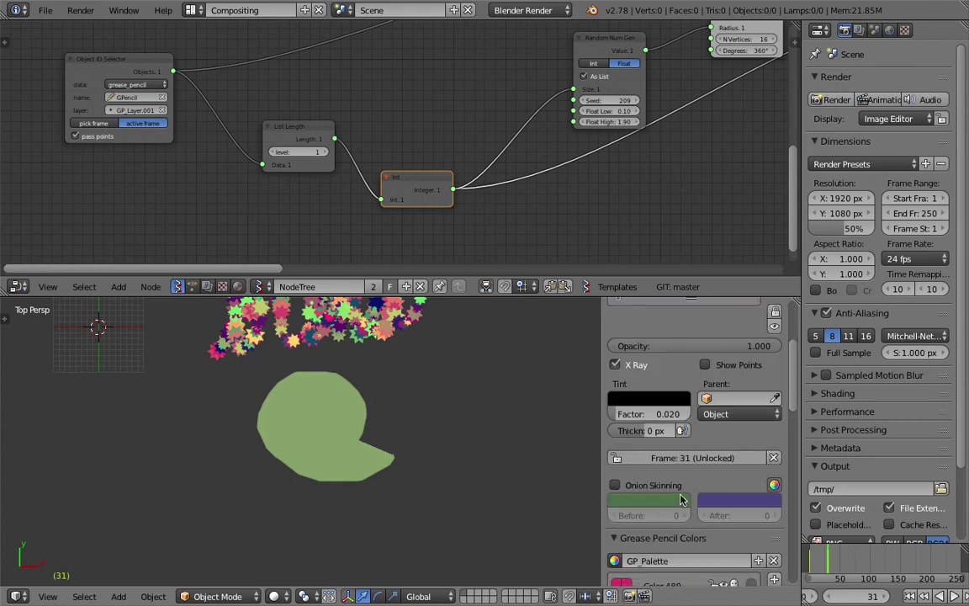
{"action": "scroll", "coordinate": [659, 501], "scroll_direction": "down", "scroll_amount": 4}
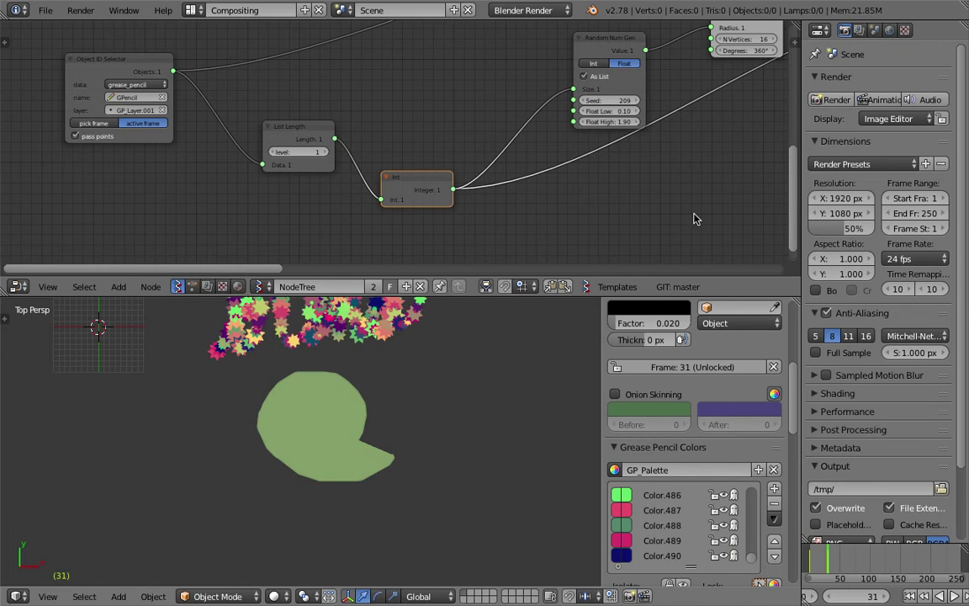
- Set the Float node that drives color.fill_alpha to 0.39 and check the fill transparency on the spiral and stars
{"action": "middle_click_drag", "start_coordinate": [694, 219], "coordinate": [228, 276]}
{"action": "scroll", "coordinate": [496, 197], "scroll_direction": "up", "scroll_amount": 2}
{"action": "middle_click_drag", "start_coordinate": [510, 190], "coordinate": [458, 195]}
{"action": "mouse_move", "coordinate": [463, 207]}
{"action": "left_mouse_down"}
{"action": "mouse_move", "coordinate": [424, 209]}
{"action": "mouse_move", "coordinate": [461, 210]}
{"action": "left_mouse_up"}
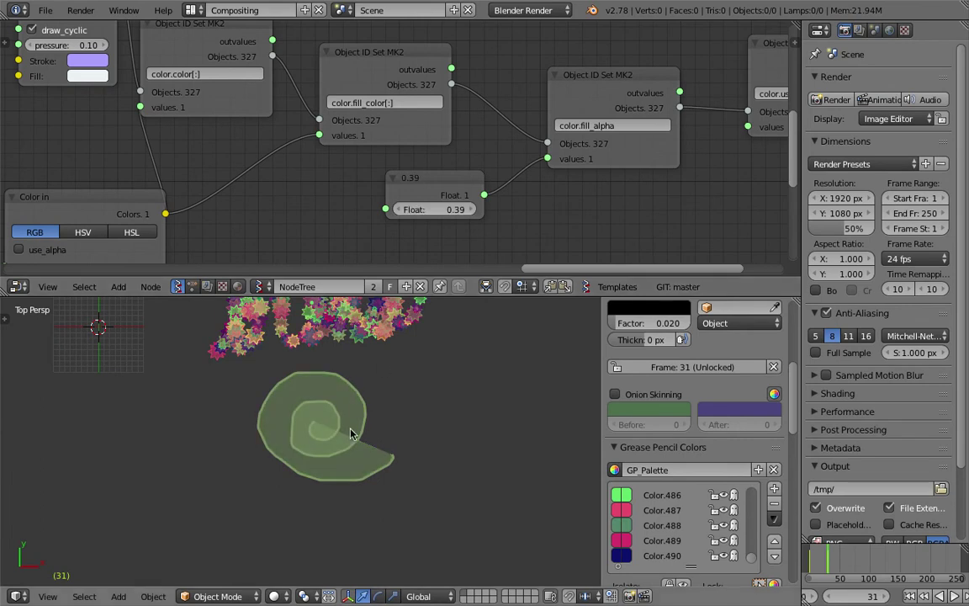
{"action": "scroll", "coordinate": [352, 434], "scroll_direction": "up", "scroll_amount": 3}
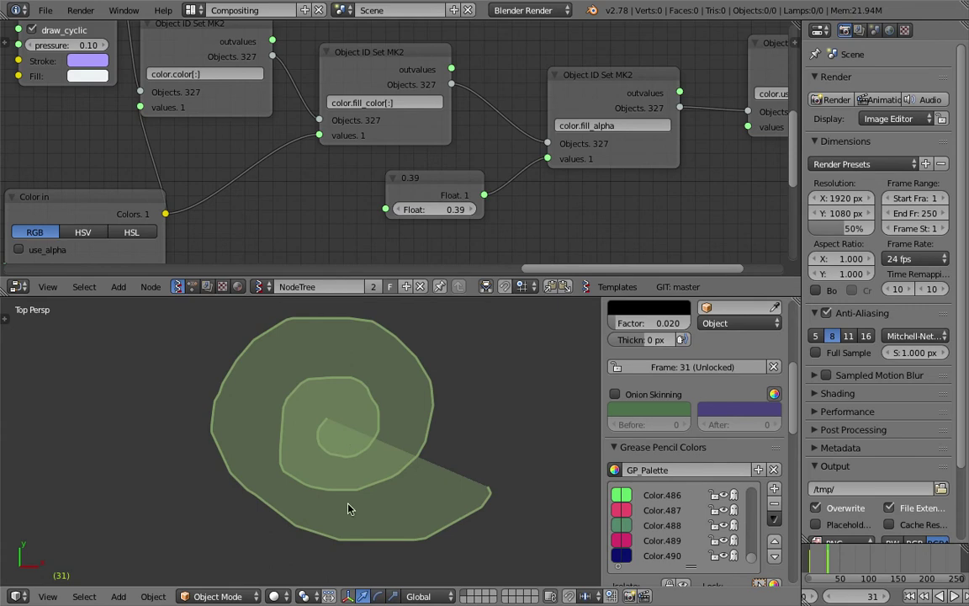
{"action": "scroll", "coordinate": [337, 496], "scroll_direction": "down", "scroll_amount": 4}
{"action": "scroll", "coordinate": [370, 462], "scroll_direction": "up", "scroll_amount": 2}
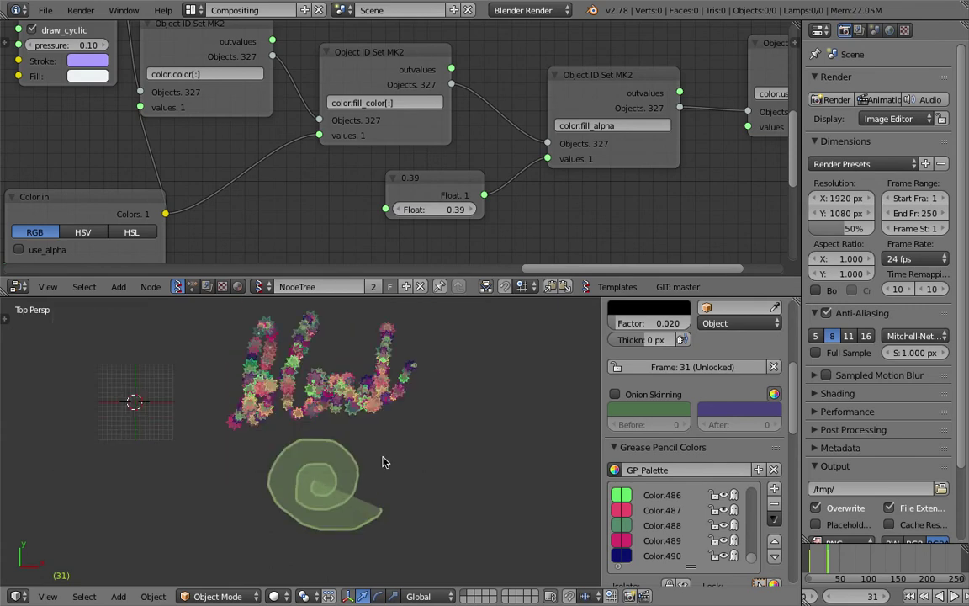
- Go to frame 53 to redraw the stars along the spiral and examine how they follow it
{"action": "left_click", "coordinate": [841, 560]}
{"action": "scroll", "coordinate": [353, 471], "scroll_direction": "up", "scroll_amount": 3}
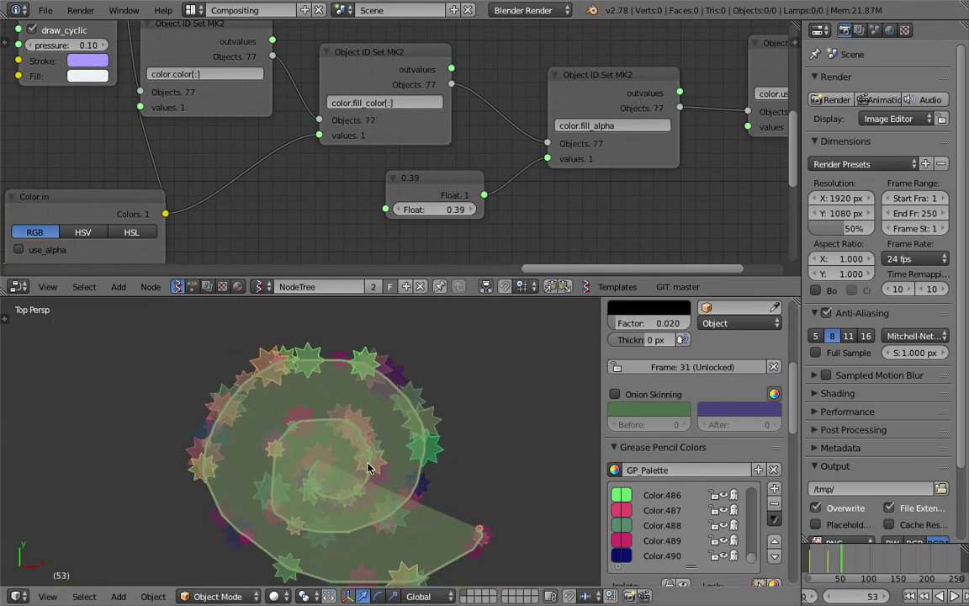
{"action": "scroll", "coordinate": [370, 462], "scroll_direction": "down", "scroll_amount": 1}
{"action": "scroll", "coordinate": [400, 436], "scroll_direction": "down", "scroll_amount": 1}
{"action": "scroll", "coordinate": [399, 437], "scroll_direction": "down", "scroll_amount": 3}
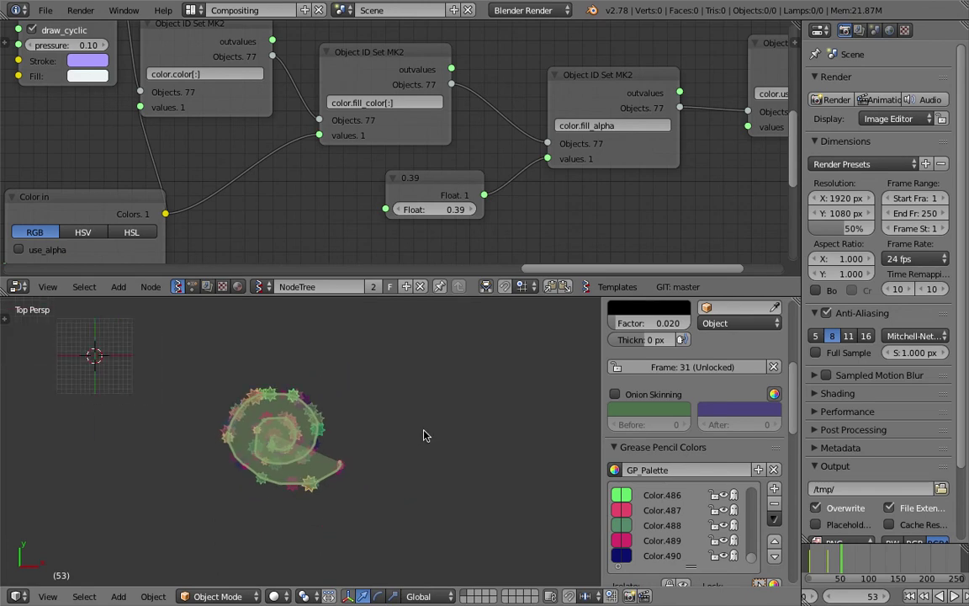
- Draw handwritten strokes on GP_Layer.001 at frame 66 in the empty area above the spiral
{"action": "mouse_move", "coordinate": [273, 465]}
{"action": "middle_mouse_down", "text": "shift"}
{"action": "mouse_move", "coordinate": [286, 487]}
{"action": "mouse_move", "coordinate": [268, 557]}
{"action": "middle_mouse_up", "text": "shift"}
{"action": "middle_click_drag", "start_coordinate": [218, 404], "coordinate": [217, 454], "text": "shift"}
{"action": "mouse_move", "coordinate": [181, 505]}
{"action": "left_mouse_down"}
{"action": "mouse_move", "coordinate": [205, 428]}
{"action": "mouse_move", "coordinate": [244, 423]}
{"action": "left_mouse_up"}
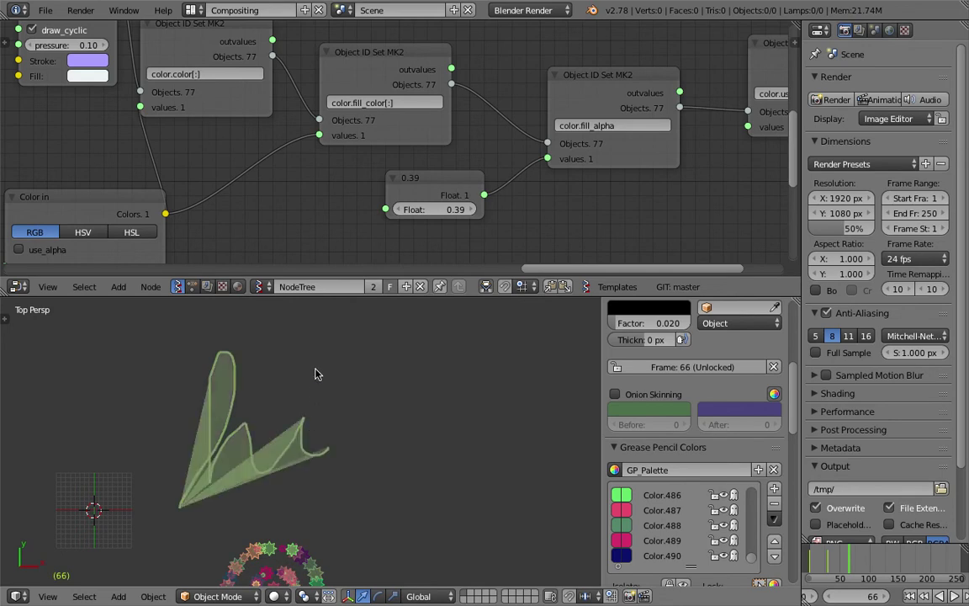
{"action": "left_click_drag", "start_coordinate": [318, 372], "coordinate": [312, 390]}
- Go to frame 89 and draw a lobed, flower-like outline on GP_Layer.001 beside the handwritten strokes
{"action": "left_click", "coordinate": [864, 562]}
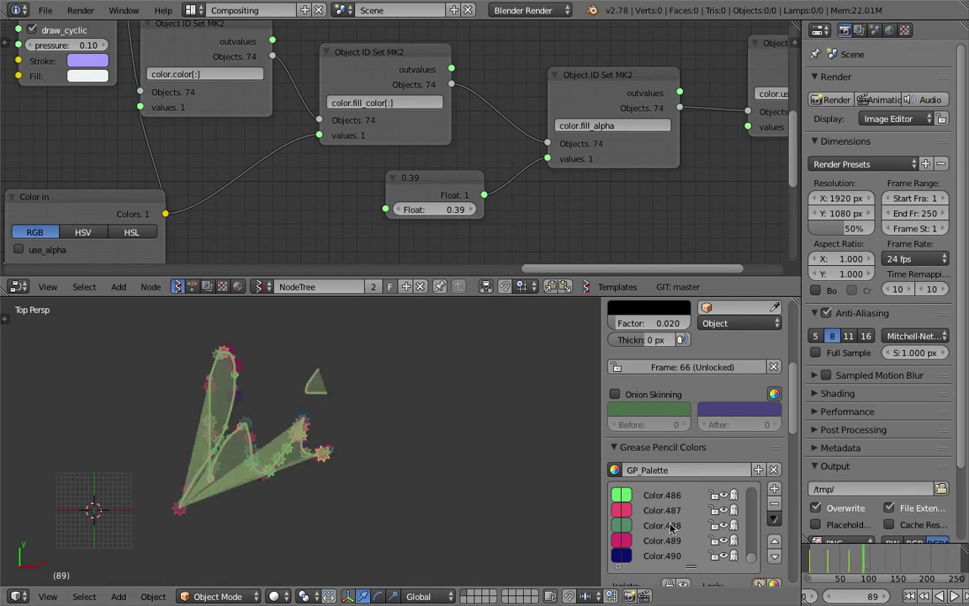
{"action": "scroll", "coordinate": [313, 320], "scroll_direction": "up", "scroll_amount": 3}
{"action": "mouse_move", "coordinate": [331, 337]}
{"action": "middle_mouse_down", "text": "shift"}
{"action": "mouse_move", "coordinate": [423, 366]}
{"action": "mouse_move", "coordinate": [396, 391]}
{"action": "mouse_move", "coordinate": [352, 381]}
{"action": "middle_mouse_up", "text": "shift"}
{"action": "scroll", "coordinate": [423, 367], "scroll_direction": "down", "scroll_amount": 2}
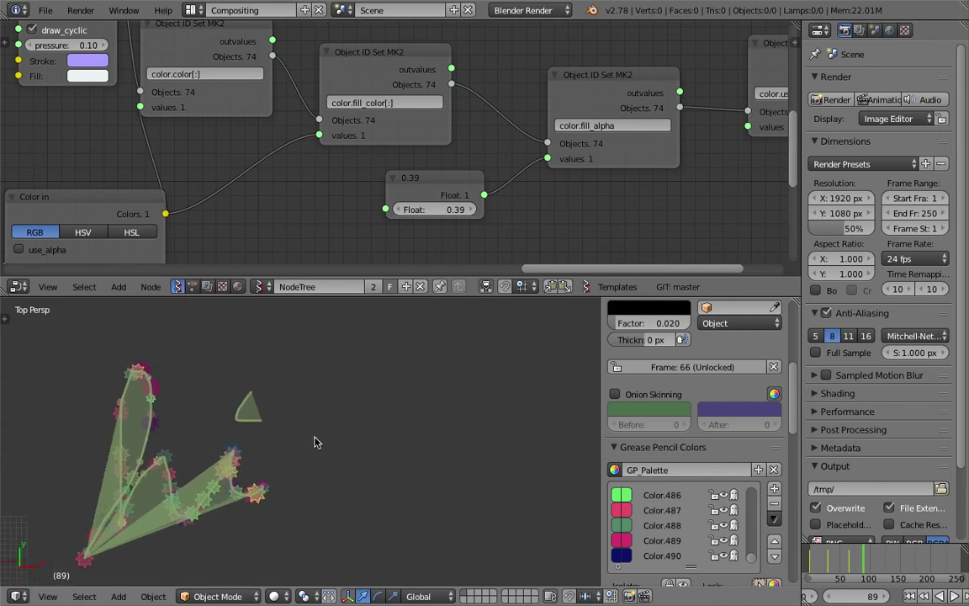
{"action": "middle_click_drag", "start_coordinate": [315, 441], "coordinate": [269, 412]}
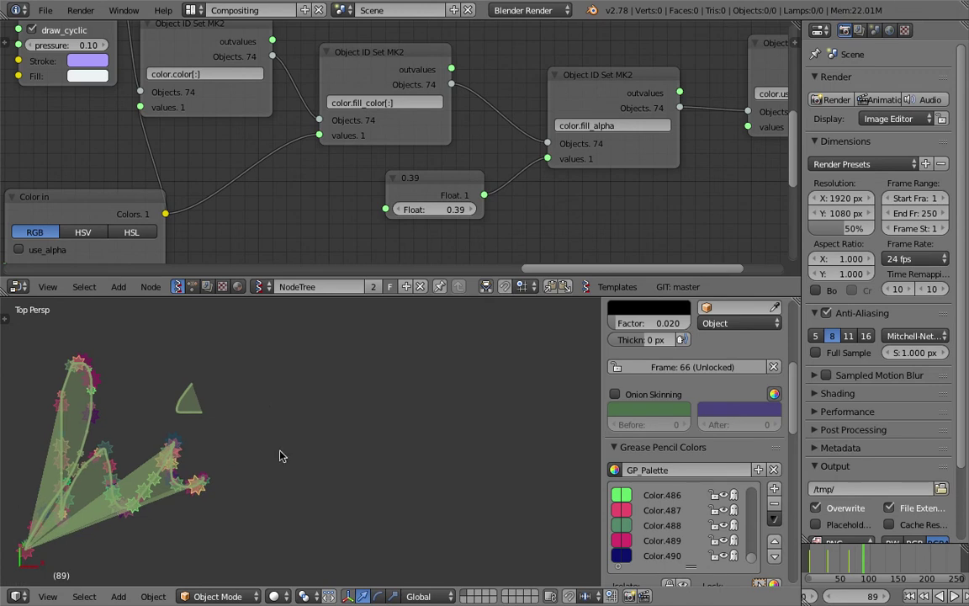
{"action": "left_click_drag", "start_coordinate": [306, 425], "coordinate": [301, 370]}
{"action": "mouse_move", "coordinate": [364, 373]}
{"action": "left_mouse_down"}
{"action": "mouse_move", "coordinate": [430, 436]}
{"action": "mouse_move", "coordinate": [286, 454]}
{"action": "mouse_move", "coordinate": [271, 403]}
{"action": "mouse_move", "coordinate": [303, 360]}
{"action": "left_mouse_up"}
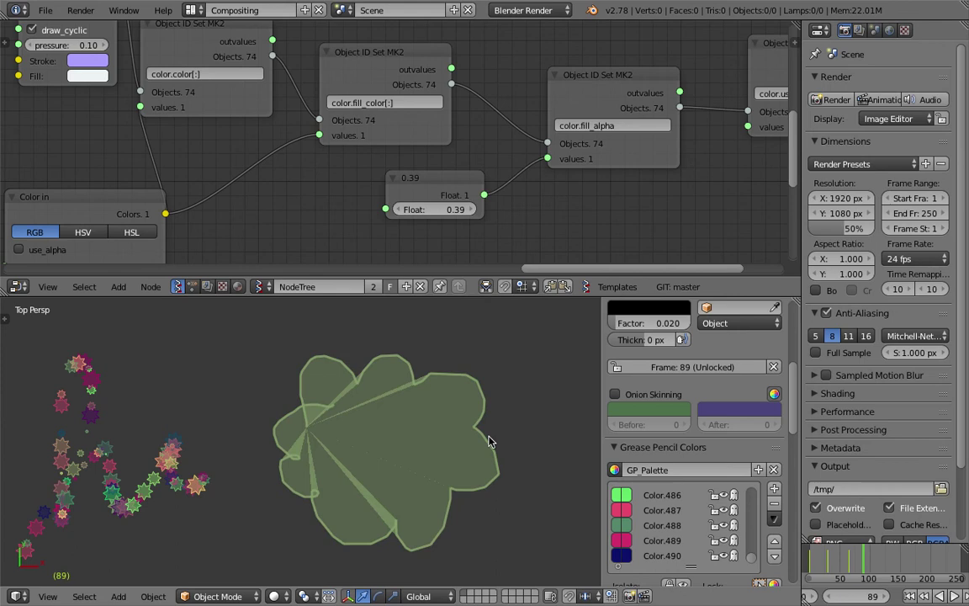
- Go to frame 94 to redraw the stars along the flower-like outline, and play the animation to review the keyed strokes
{"action": "left_click", "coordinate": [866, 556]}
{"action": "middle_click_drag", "start_coordinate": [467, 446], "coordinate": [295, 418], "text": "shift"}
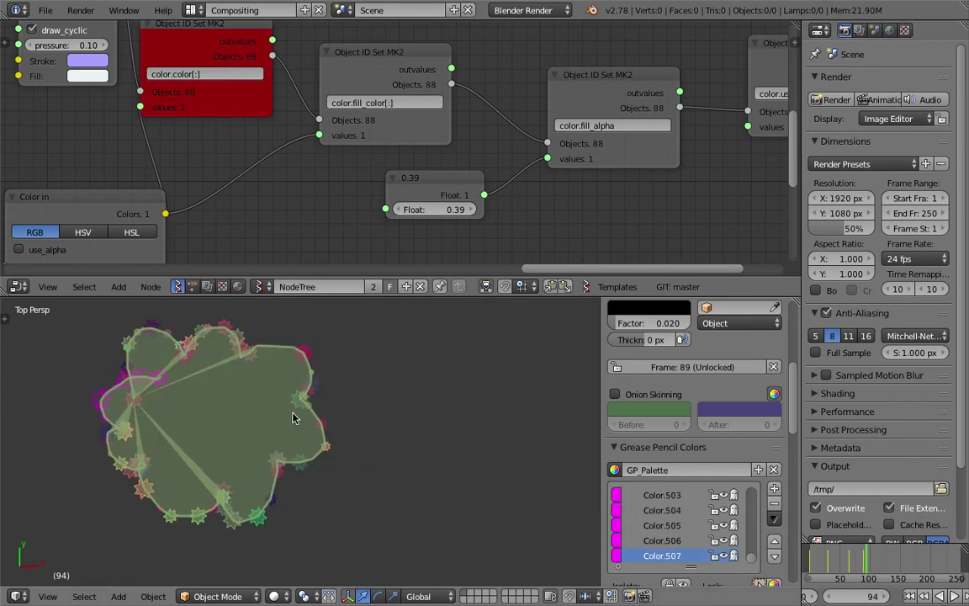
{"action": "left_click", "coordinate": [854, 557]}
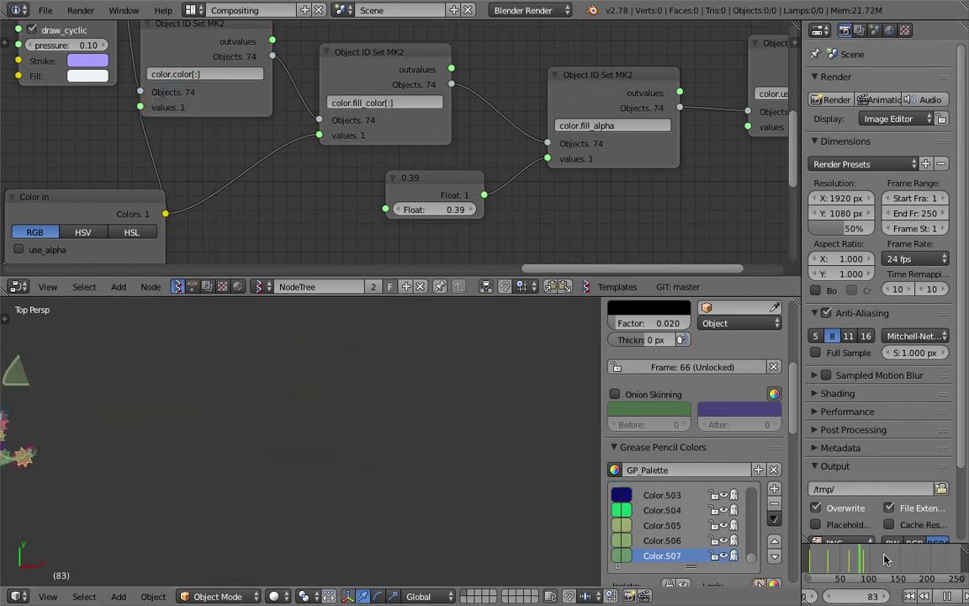
{"action": "scroll", "coordinate": [329, 539], "scroll_direction": "down", "scroll_amount": 4}
- Draw a row of handwritten letters on GP_Layer.001 at frame 152 in the empty area beside the flower-like outline
{"action": "middle_click_drag", "start_coordinate": [322, 465], "coordinate": [122, 440], "text": "shift"}
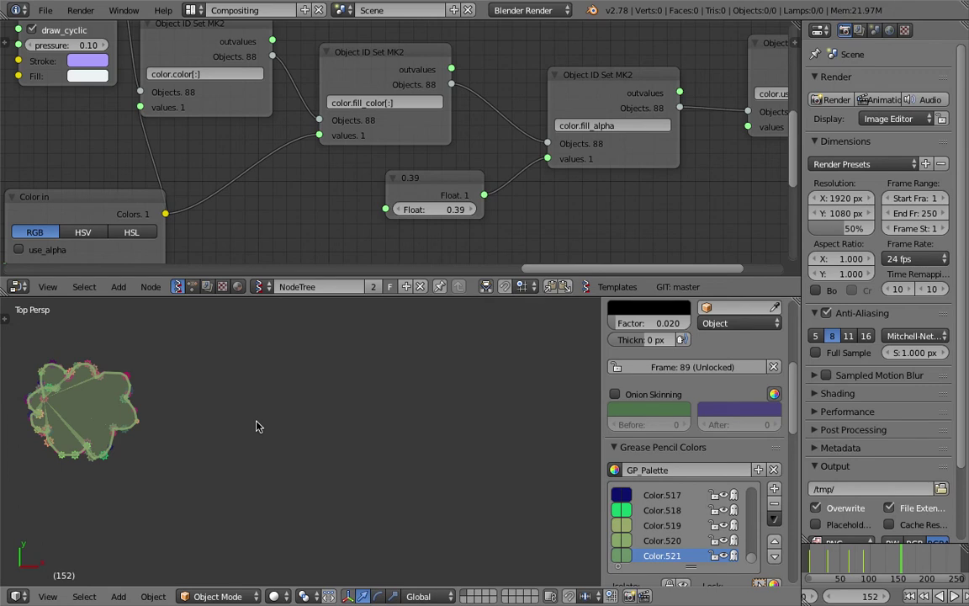
{"action": "mouse_move", "coordinate": [251, 418]}
{"action": "left_mouse_down"}
{"action": "mouse_move", "coordinate": [235, 424]}
{"action": "mouse_move", "coordinate": [223, 470]}
{"action": "left_mouse_up"}
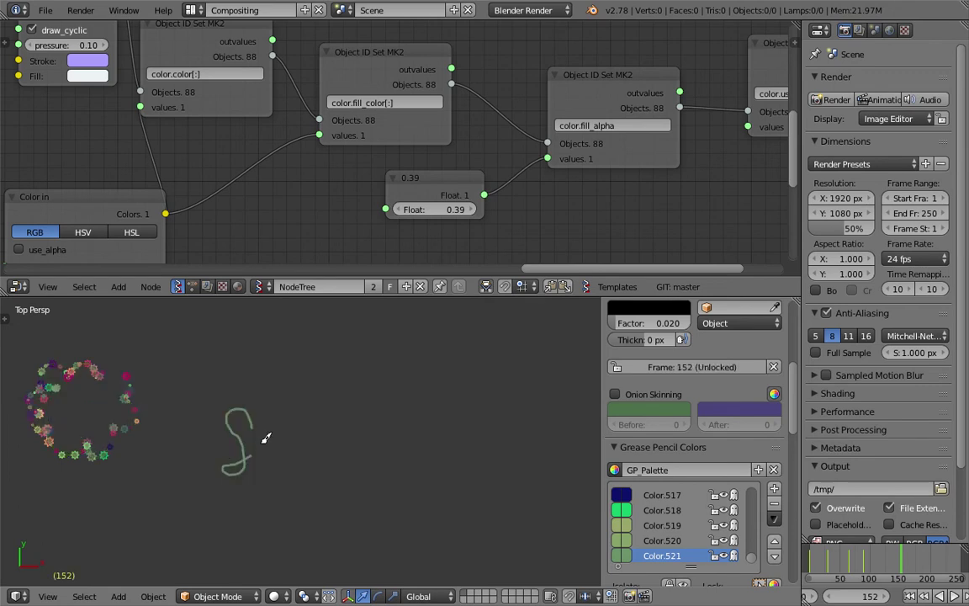
{"action": "mouse_move", "coordinate": [316, 451]}
{"action": "left_mouse_down"}
{"action": "mouse_move", "coordinate": [357, 366]}
{"action": "mouse_move", "coordinate": [385, 455]}
{"action": "mouse_move", "coordinate": [425, 437]}
{"action": "left_mouse_up"}
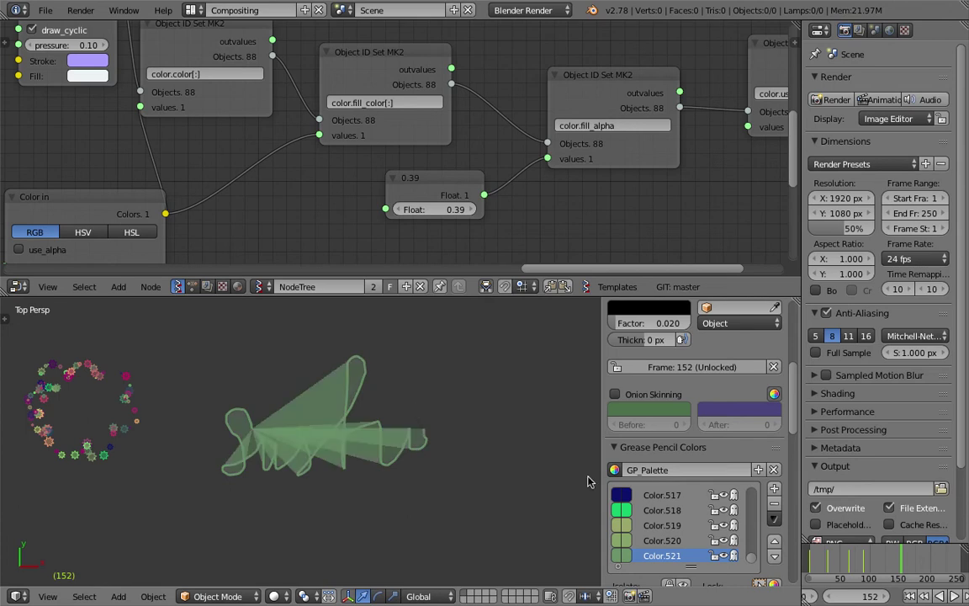
- Scrub the timeline between frames 136 and 164 and play the animation to check the stars on the new letters
{"action": "left_click", "coordinate": [887, 561]}
{"action": "left_click", "coordinate": [892, 560]}
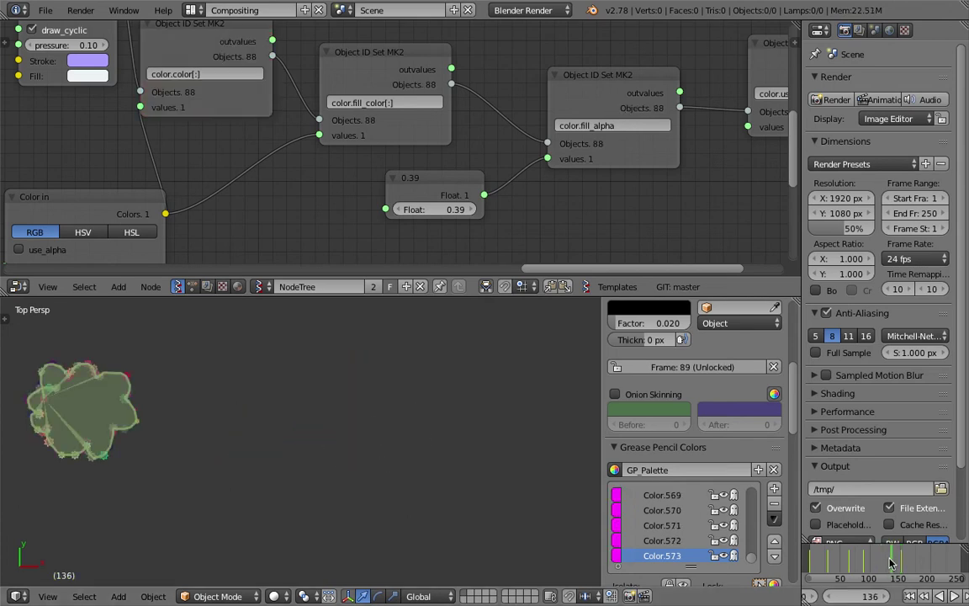
{"action": "left_click", "coordinate": [875, 559]}
{"action": "left_click", "coordinate": [908, 560]}
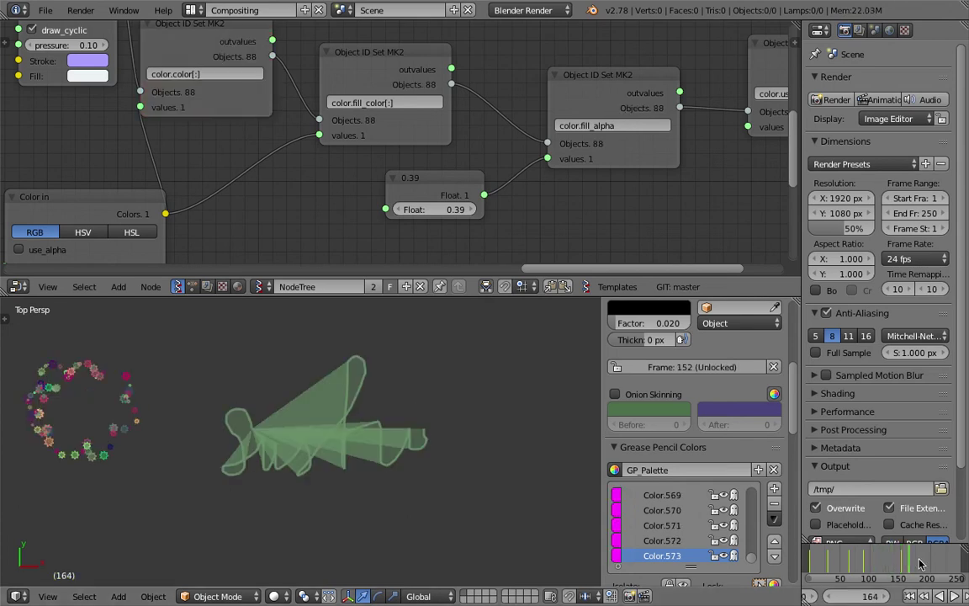
{"action": "key", "text": "alt+a"}
- Draw a large spiral with several turns on GP_Layer.001 at frame 188, next to the world origin
{"action": "mouse_move", "coordinate": [469, 424]}
{"action": "middle_mouse_down", "text": "shift"}
{"action": "mouse_move", "coordinate": [417, 440]}
{"action": "mouse_move", "coordinate": [276, 422]}
{"action": "middle_mouse_up", "text": "shift"}
{"action": "scroll", "coordinate": [387, 432], "scroll_direction": "down", "scroll_amount": 7}
{"action": "middle_click_drag", "start_coordinate": [45, 422], "coordinate": [400, 397], "text": "shift"}
{"action": "scroll", "coordinate": [356, 405], "scroll_direction": "up", "scroll_amount": 3}
{"action": "middle_click_drag", "start_coordinate": [338, 391], "coordinate": [346, 412], "text": "shift"}
{"action": "scroll", "coordinate": [346, 412], "scroll_direction": "up", "scroll_amount": 2}
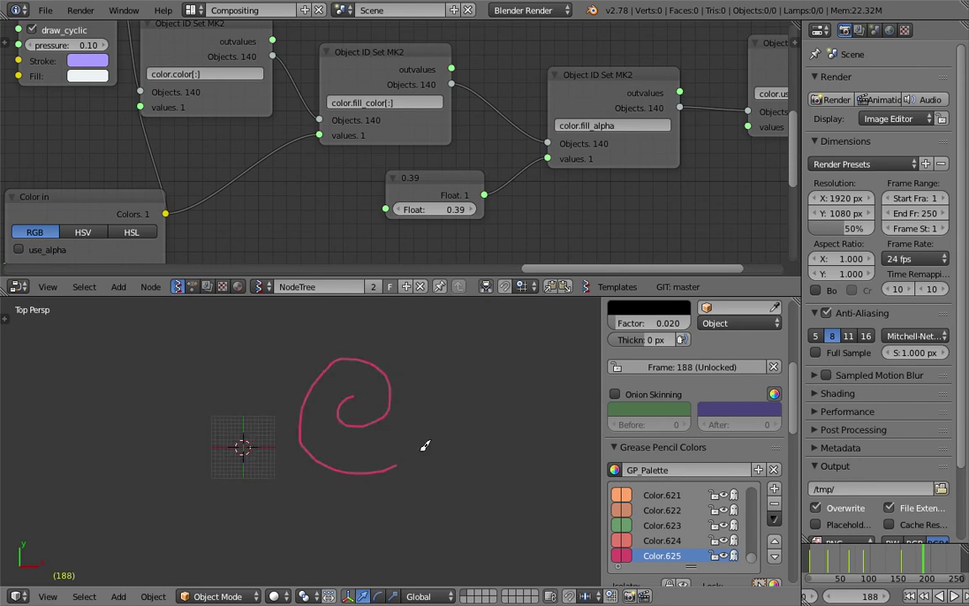
{"action": "mouse_move", "coordinate": [425, 446]}
{"action": "left_mouse_down"}
{"action": "mouse_move", "coordinate": [288, 335]}
{"action": "mouse_move", "coordinate": [311, 489]}
{"action": "left_mouse_up"}
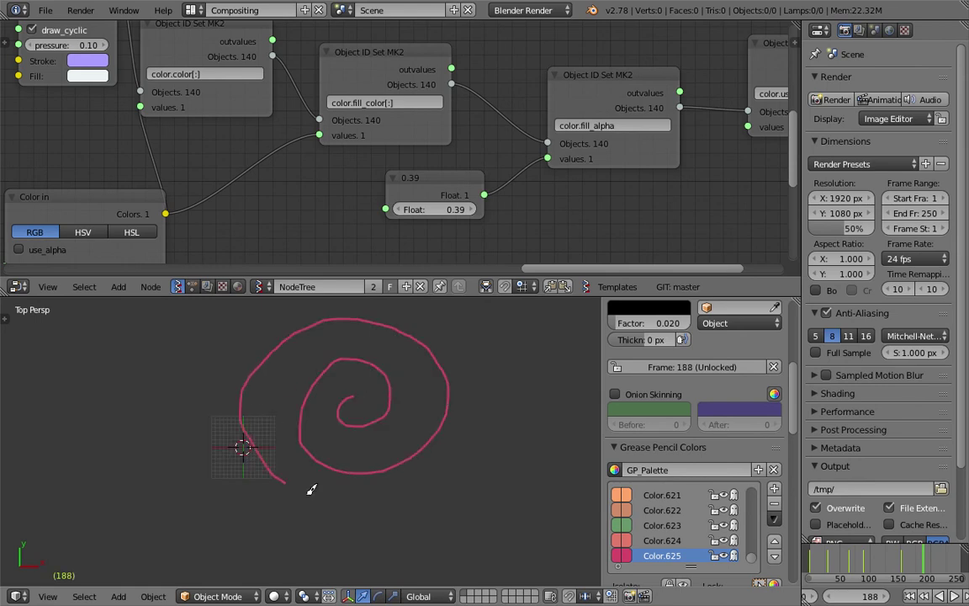
- Go to frame 201 to redraw the stars along the large spiral and hide GP_Layer.001
{"action": "left_click", "coordinate": [929, 562]}
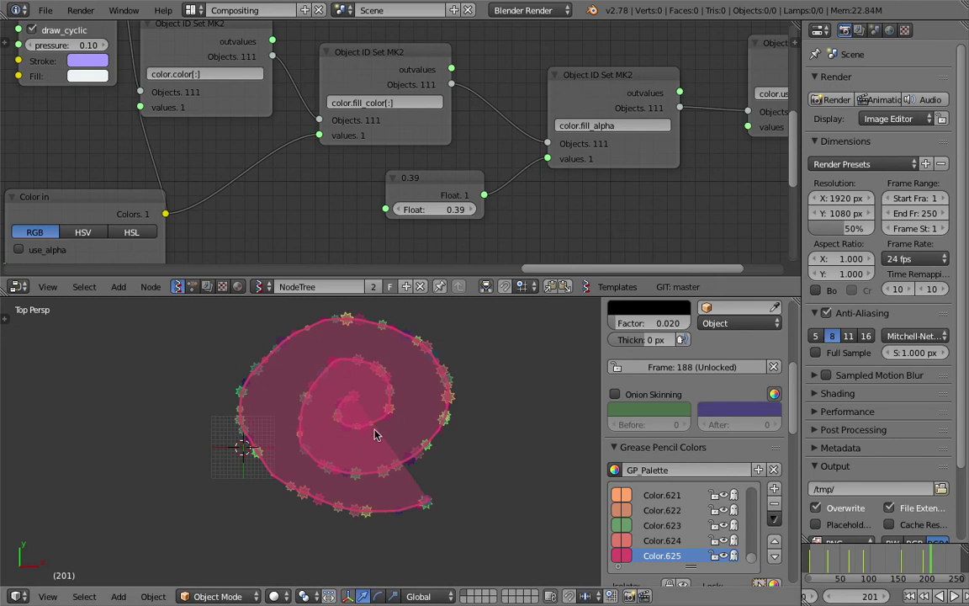
{"action": "scroll", "coordinate": [439, 244], "scroll_direction": "down", "scroll_amount": 2}
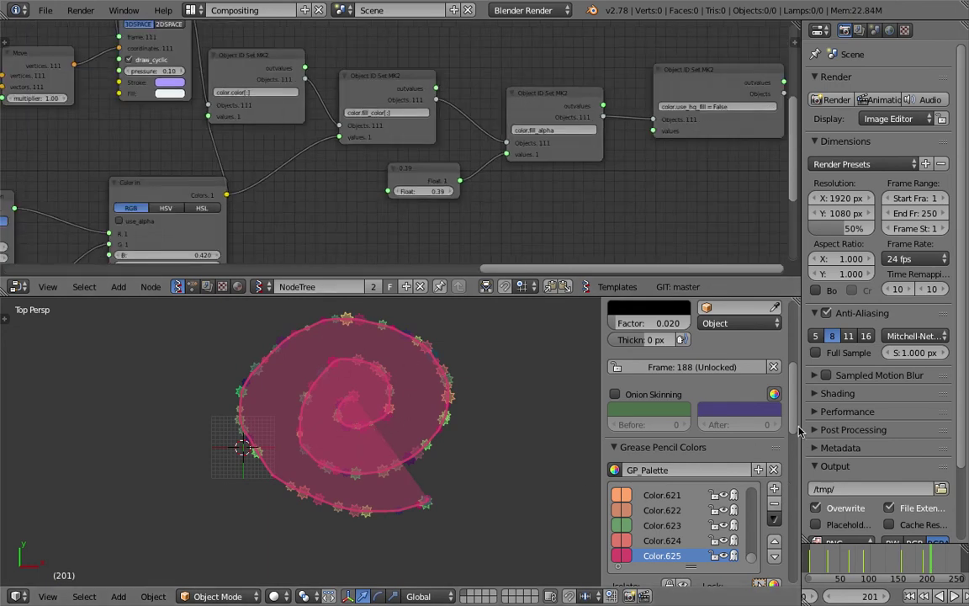
{"action": "left_click_drag", "start_coordinate": [798, 431], "coordinate": [799, 315]}
{"action": "left_click", "coordinate": [741, 389]}
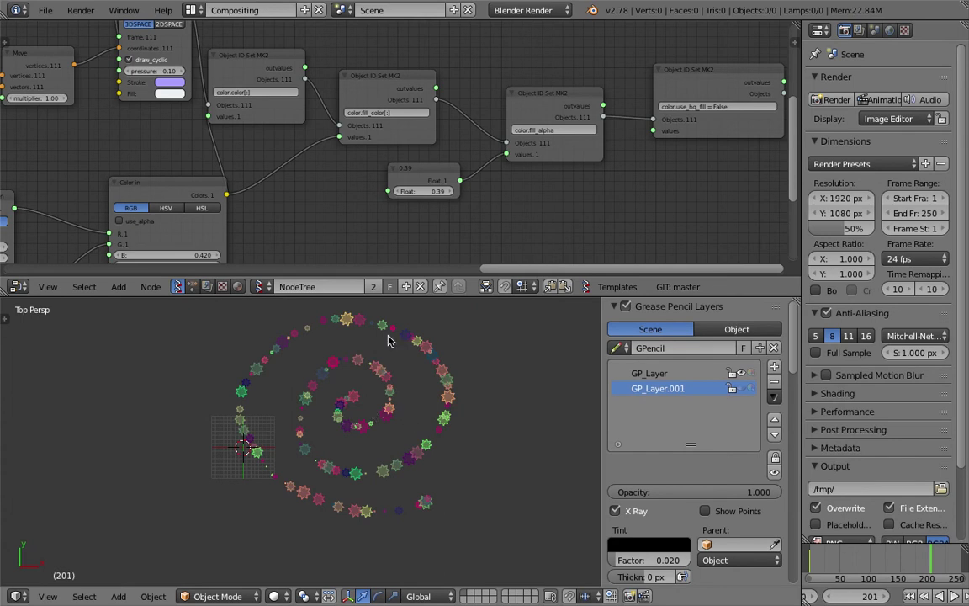
- Inspect the star spiral from the top view and review the node chain from the Object ID Selector to the last Object ID Set node
{"action": "scroll", "coordinate": [407, 418], "scroll_direction": "up", "scroll_amount": 1}
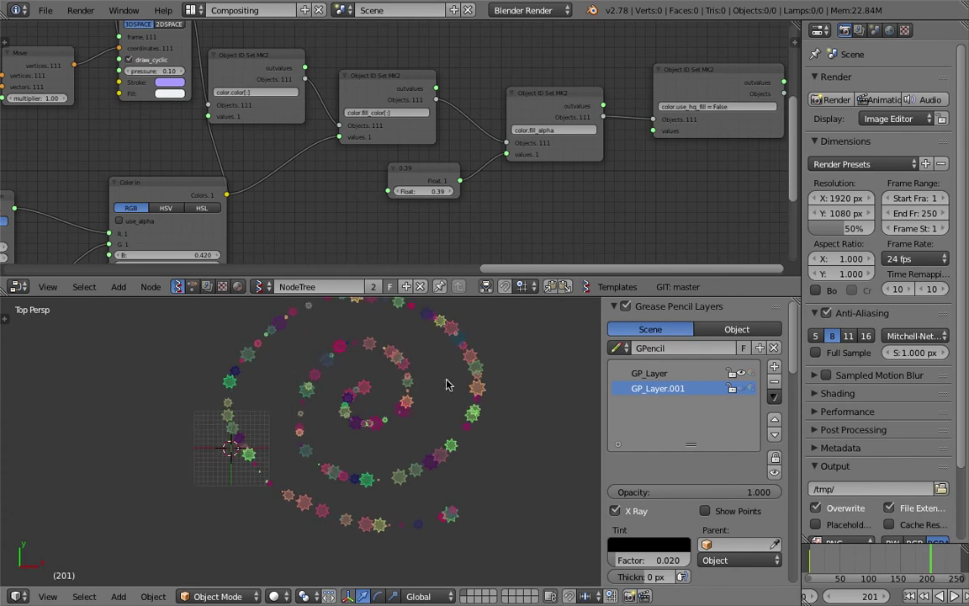
{"action": "scroll", "coordinate": [249, 154], "scroll_direction": "down", "scroll_amount": 4}
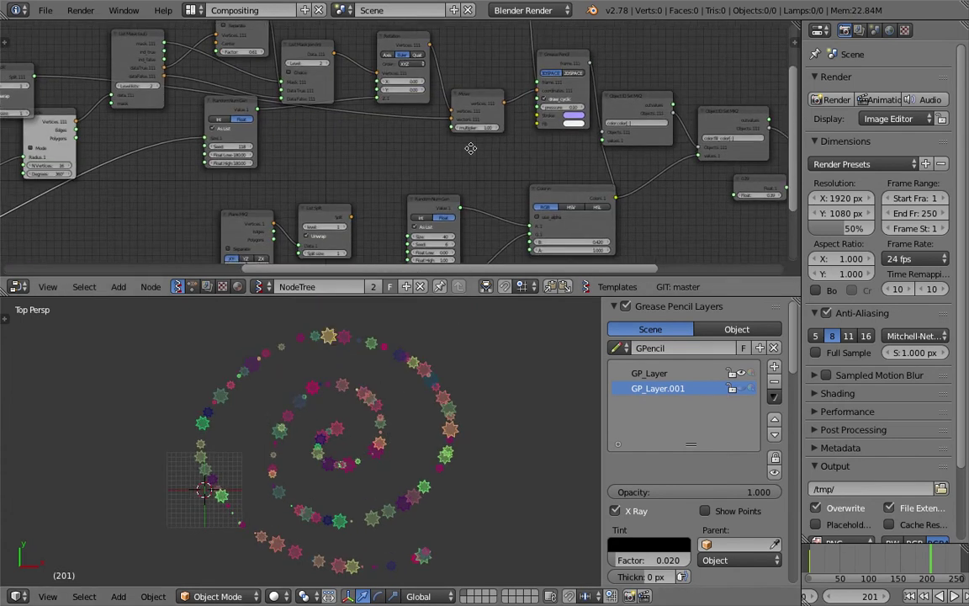
{"action": "middle_click_drag", "start_coordinate": [459, 182], "coordinate": [596, 115]}
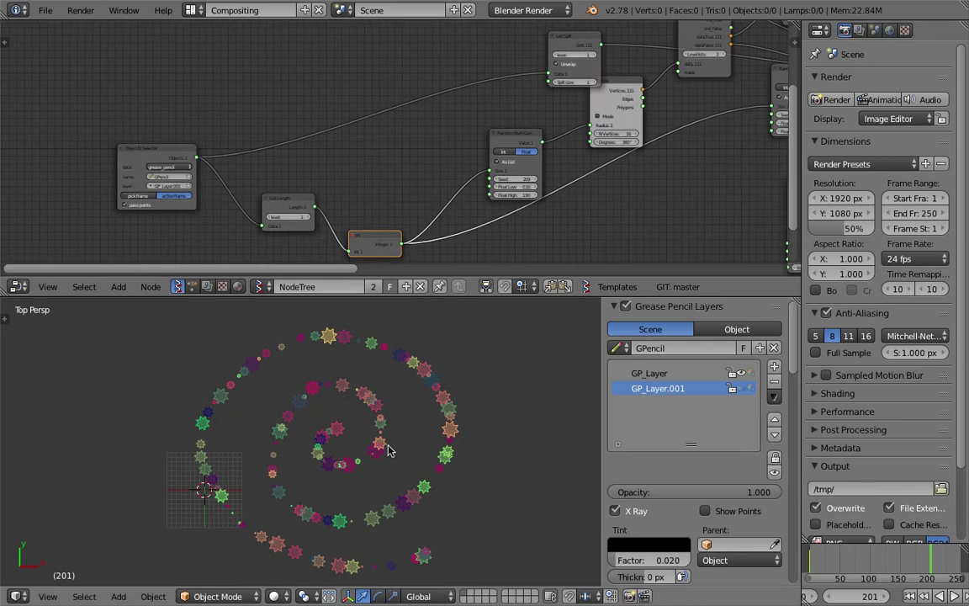
{"action": "scroll", "coordinate": [377, 494], "scroll_direction": "up", "scroll_amount": 3}
{"action": "middle_click_drag", "start_coordinate": [377, 495], "coordinate": [405, 464]}
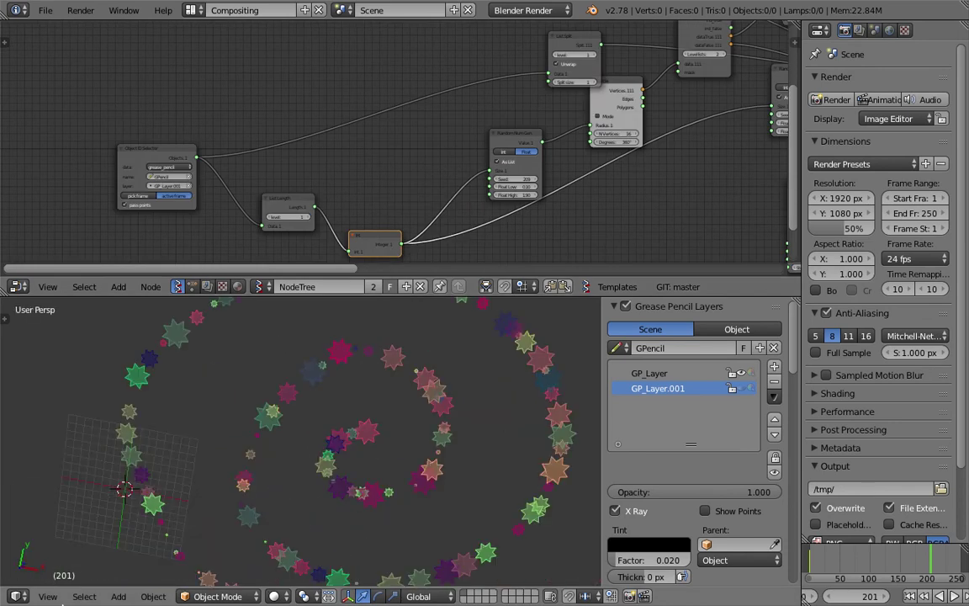
{"action": "left_click", "coordinate": [52, 596]}
{"action": "left_click", "coordinate": [95, 524]}
{"action": "scroll", "coordinate": [567, 123], "scroll_direction": "down", "scroll_amount": 2}
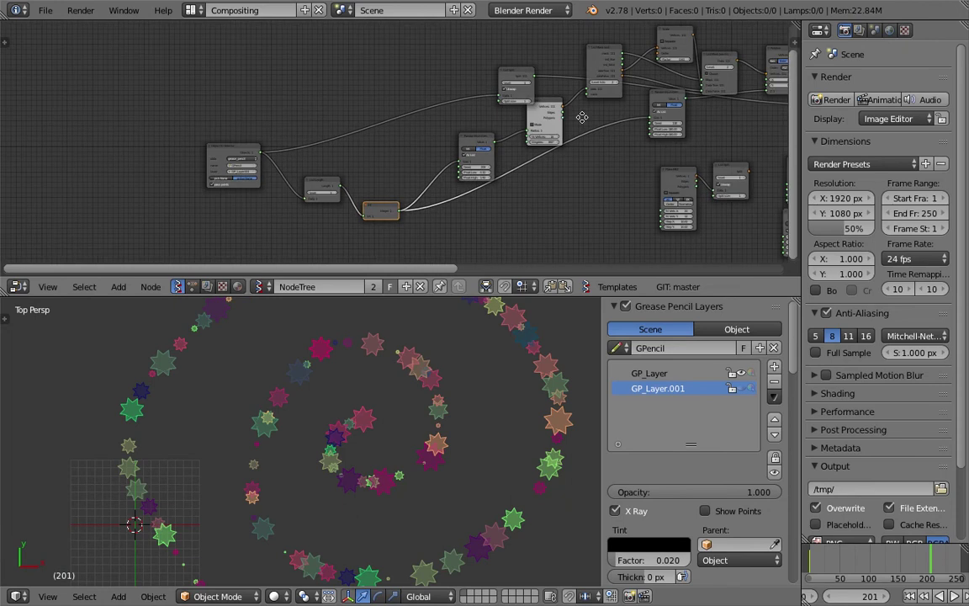
{"action": "middle_click_drag", "start_coordinate": [741, 102], "coordinate": [397, 133]}
{"action": "scroll", "coordinate": [397, 133], "scroll_direction": "down", "scroll_amount": 4}
{"action": "scroll", "coordinate": [577, 130], "scroll_direction": "down", "scroll_amount": 3}
{"action": "middle_click_drag", "start_coordinate": [577, 130], "coordinate": [455, 162]}
{"action": "scroll", "coordinate": [555, 133], "scroll_direction": "up", "scroll_amount": 4}
{"action": "scroll", "coordinate": [454, 163], "scroll_direction": "up", "scroll_amount": 5}
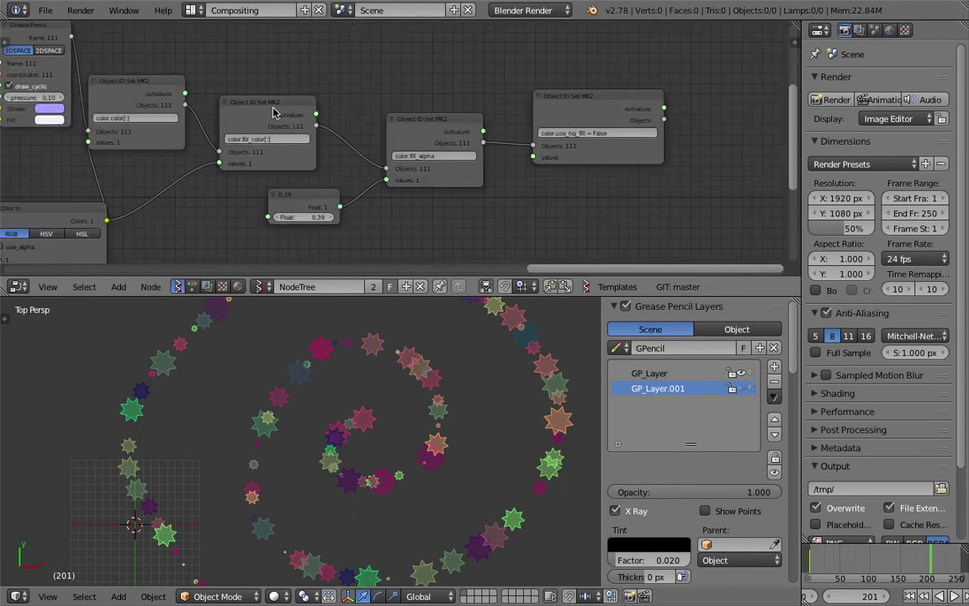
- Space out the Move, Grease Pencil and Object ID Set nodes for color, fill_color and fill_alpha along the chain
{"action": "left_click_drag", "start_coordinate": [273, 112], "coordinate": [296, 102]}
{"action": "left_click_drag", "start_coordinate": [429, 118], "coordinate": [459, 114]}
{"action": "middle_click_drag", "start_coordinate": [225, 100], "coordinate": [365, 126]}
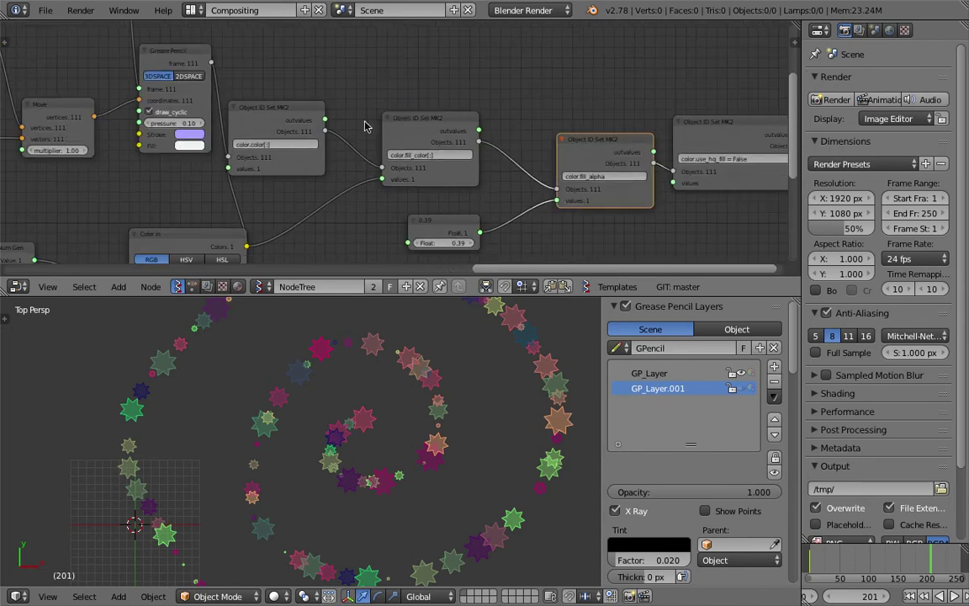
{"action": "middle_click_drag", "start_coordinate": [297, 102], "coordinate": [444, 142]}
{"action": "left_click_drag", "start_coordinate": [340, 95], "coordinate": [341, 86]}
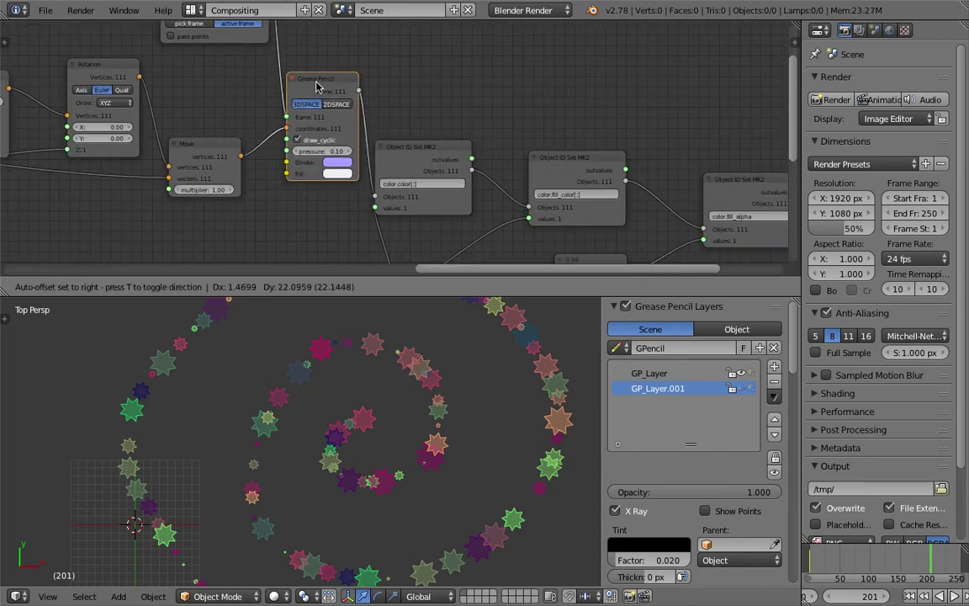
{"action": "middle_click_drag", "start_coordinate": [335, 84], "coordinate": [371, 111]}
{"action": "scroll", "coordinate": [371, 110], "scroll_direction": "up", "scroll_amount": 2}
{"action": "left_click_drag", "start_coordinate": [490, 187], "coordinate": [501, 175]}
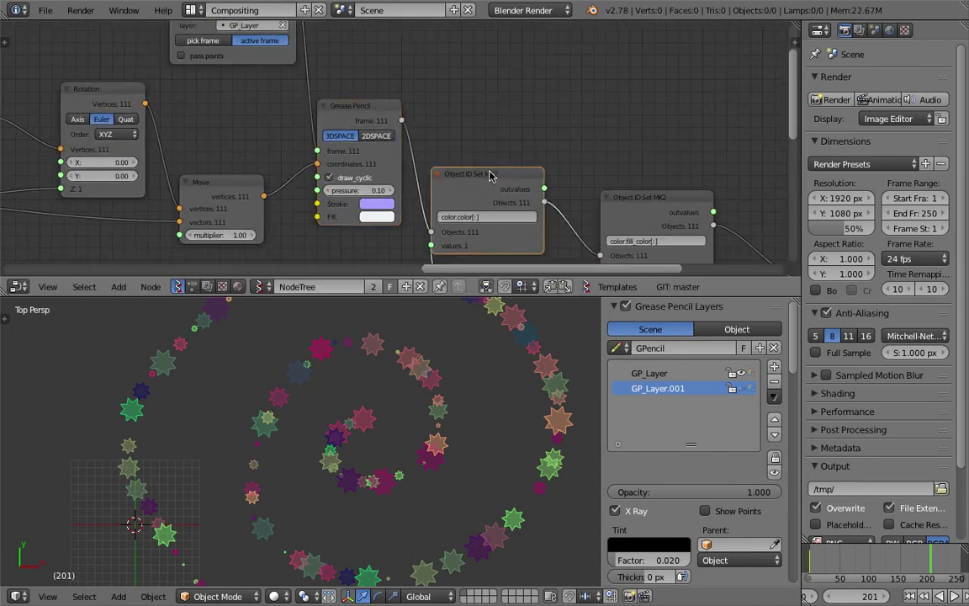
{"action": "scroll", "coordinate": [500, 177], "scroll_direction": "down", "scroll_amount": 5}
{"action": "middle_click_drag", "start_coordinate": [390, 166], "coordinate": [428, 141]}
{"action": "scroll", "coordinate": [381, 175], "scroll_direction": "up", "scroll_amount": 5}
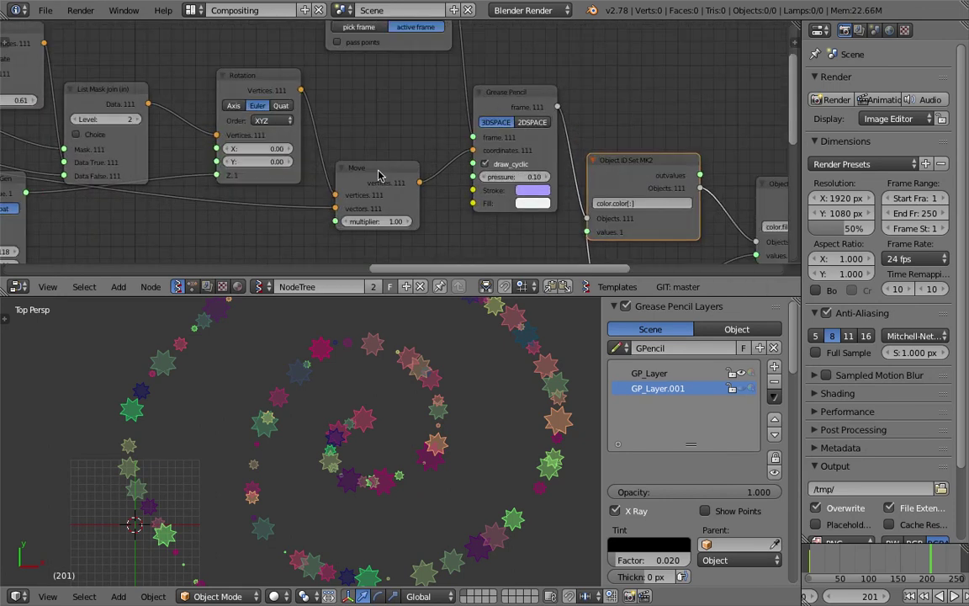
{"action": "left_click_drag", "start_coordinate": [378, 174], "coordinate": [380, 152]}
- Add a Polyline Viewer MK1 node in the empty area beside the GP_Layer Object ID Selector
{"action": "scroll", "coordinate": [433, 160], "scroll_direction": "up", "scroll_amount": 1}
{"action": "middle_click_drag", "start_coordinate": [436, 134], "coordinate": [362, 187]}
{"action": "middle_click_drag", "start_coordinate": [522, 71], "coordinate": [464, 102]}
{"action": "key", "text": "shift+a"}
{"action": "left_click", "coordinate": [466, 92]}
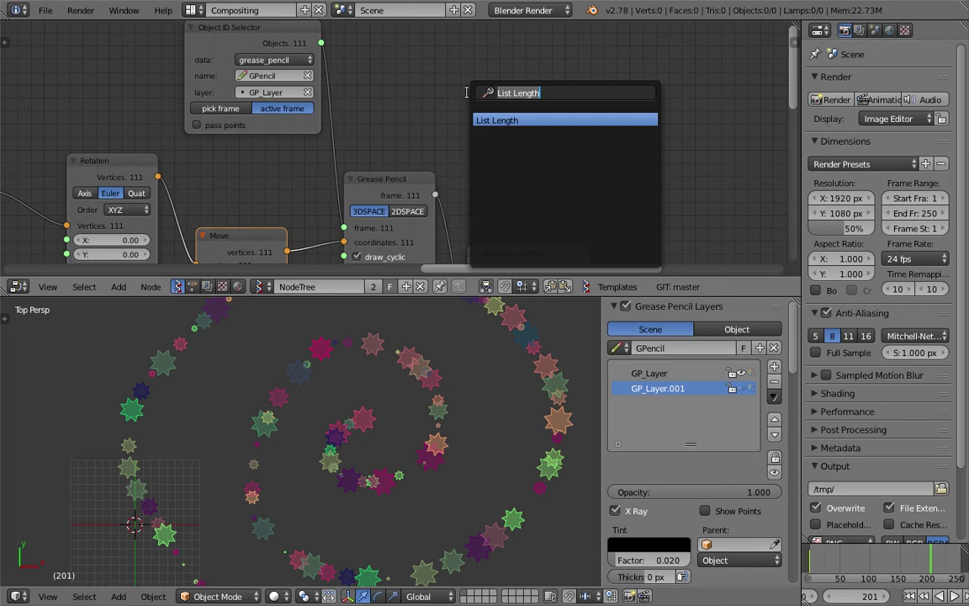
{"action": "type", "text": "polyl"}
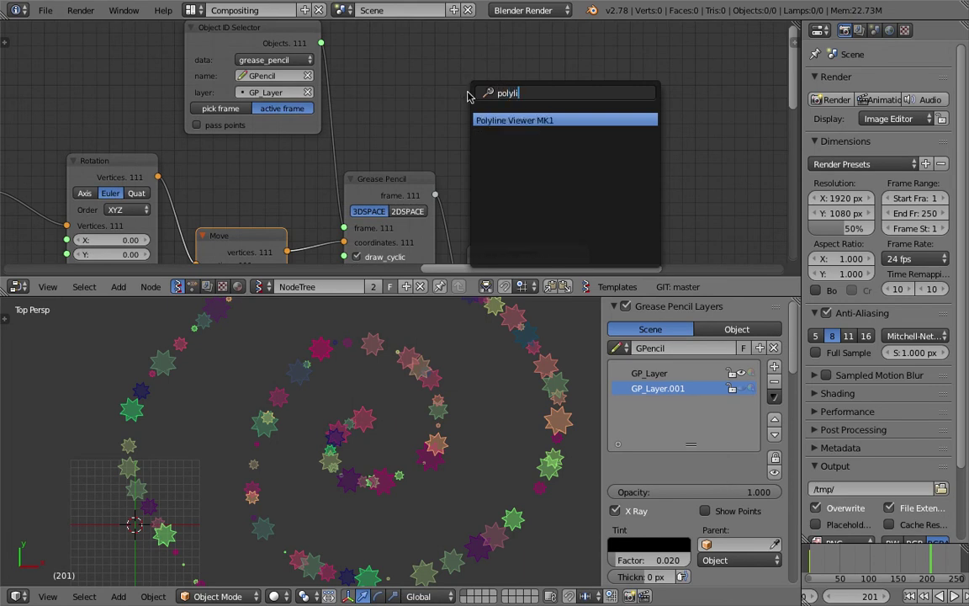
{"action": "type", "text": "i"}
{"action": "key", "text": "Return"}
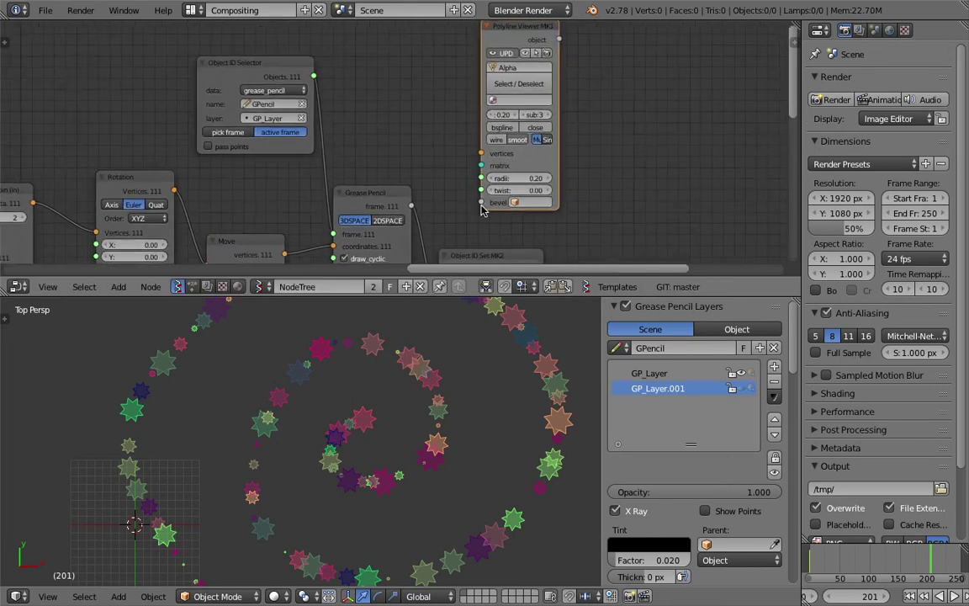
{"action": "left_click", "coordinate": [481, 205]}
- Connect the Move node's vertices output to the Polyline Viewer's vertices input
{"action": "left_click_drag", "start_coordinate": [273, 237], "coordinate": [271, 208]}
{"action": "scroll", "coordinate": [435, 186], "scroll_direction": "up", "scroll_amount": 3}
{"action": "middle_click_drag", "start_coordinate": [454, 152], "coordinate": [417, 130]}
{"action": "scroll", "coordinate": [396, 181], "scroll_direction": "down", "scroll_amount": 3}
{"action": "left_click_drag", "start_coordinate": [248, 200], "coordinate": [456, 170]}
{"action": "scroll", "coordinate": [254, 186], "scroll_direction": "up", "scroll_amount": 2}
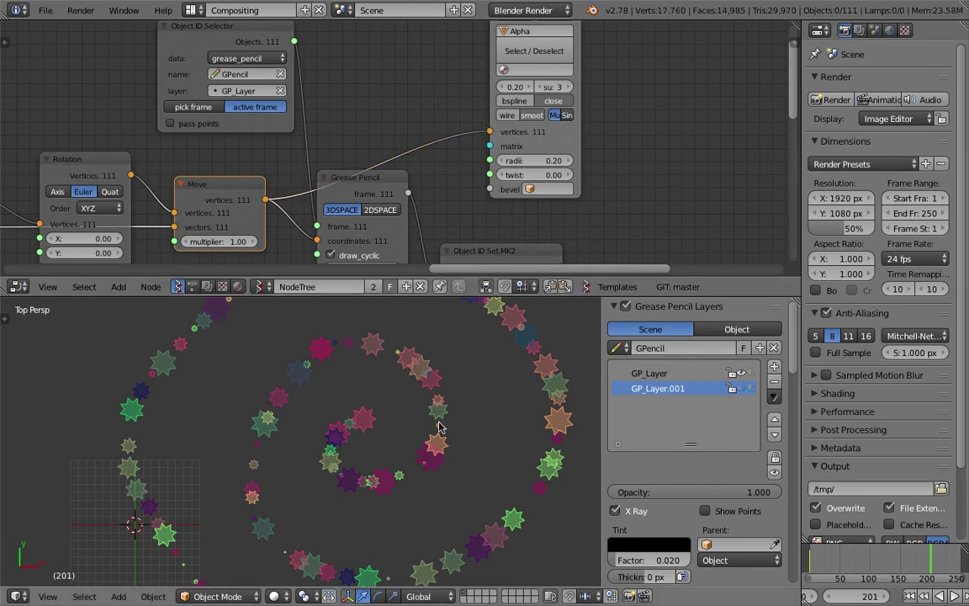
- Select all generated curve stars and move them aside from the Grease Pencil spiral
{"action": "scroll", "coordinate": [432, 426], "scroll_direction": "up", "scroll_amount": 2}
{"action": "scroll", "coordinate": [435, 444], "scroll_direction": "down", "scroll_amount": 6}
{"action": "key", "text": "a"}
{"action": "key", "text": "g"}
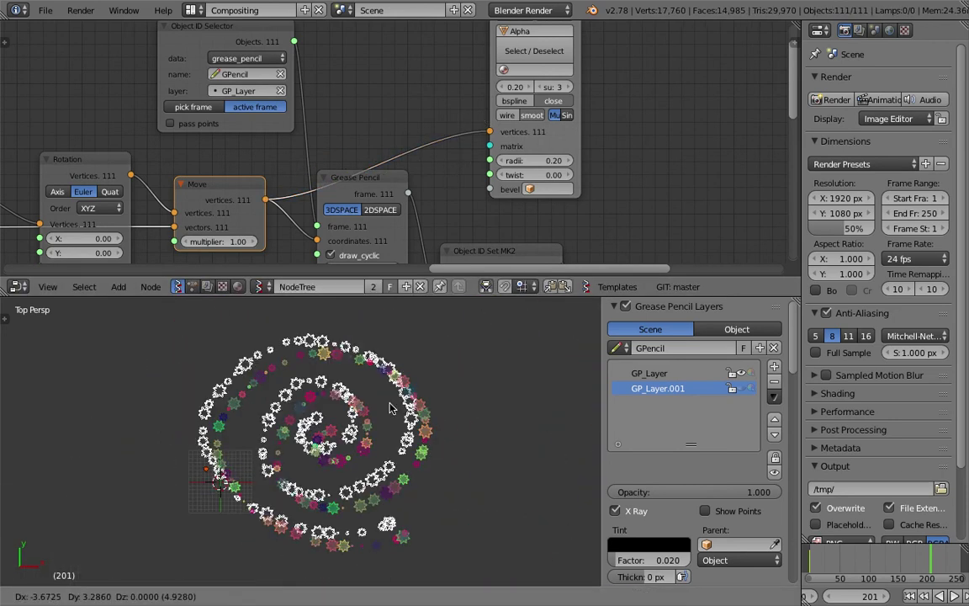
{"action": "left_click", "coordinate": [193, 458]}
{"action": "middle_click_drag", "start_coordinate": [275, 447], "coordinate": [389, 425], "text": "shift"}
{"action": "scroll", "coordinate": [389, 425], "scroll_direction": "up", "scroll_amount": 8}
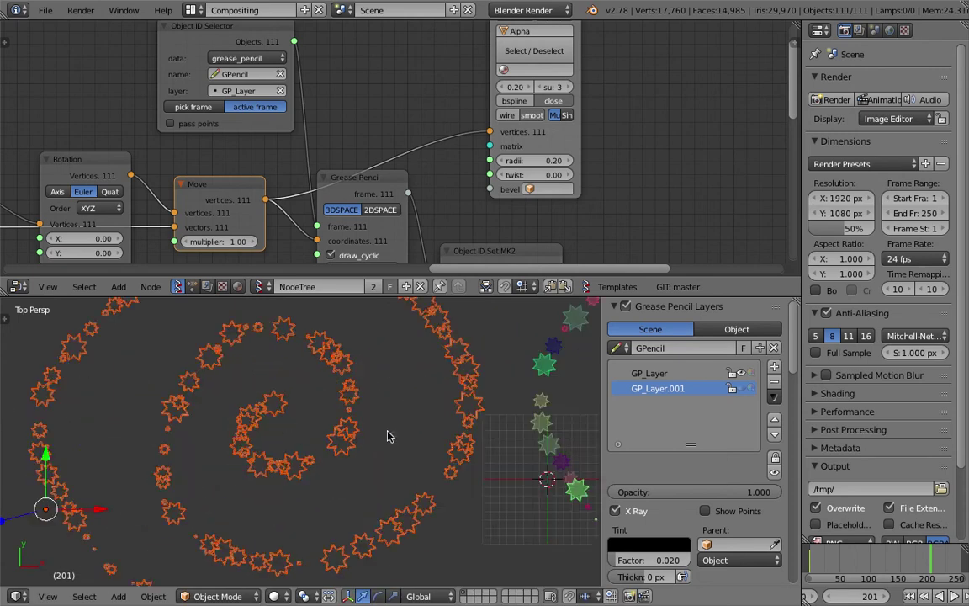
- Set the Polyline Viewer's radii to 0.60 and go to frame 59
{"action": "scroll", "coordinate": [509, 186], "scroll_direction": "up", "scroll_amount": 1}
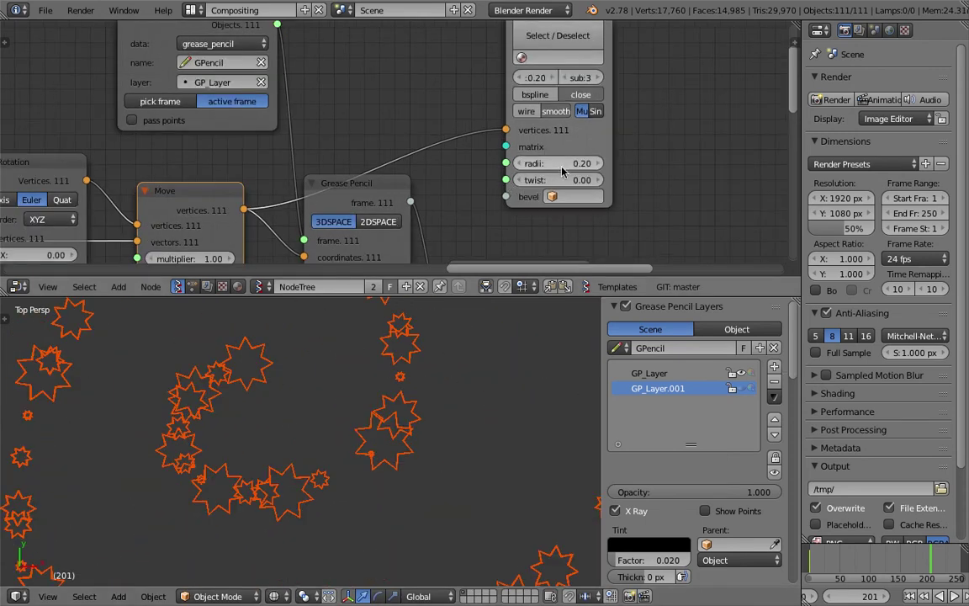
{"action": "left_click", "coordinate": [560, 165]}
{"action": "type", "text": "0.6"}
{"action": "key", "text": "Return"}
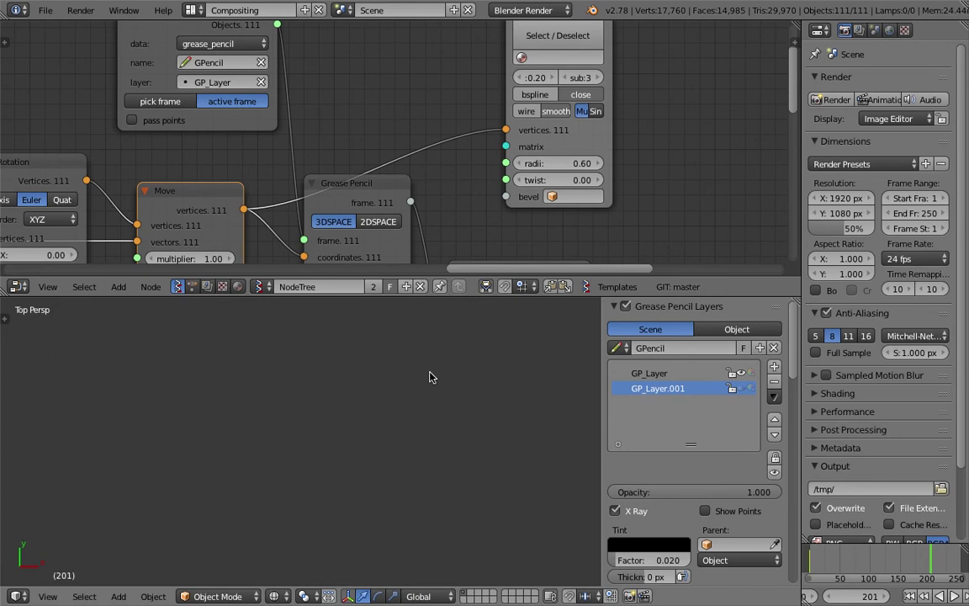
{"action": "left_click", "coordinate": [845, 560]}
- Move all curve stars about 72 units along negative X, clear of the Grease Pencil spiral
{"action": "scroll", "coordinate": [404, 471], "scroll_direction": "down", "scroll_amount": 8}
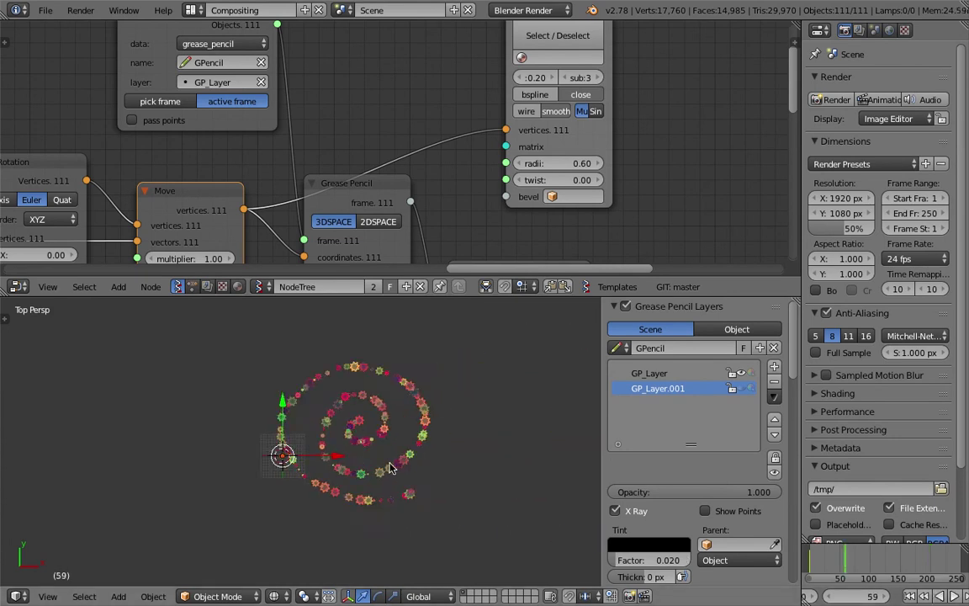
{"action": "scroll", "coordinate": [403, 464], "scroll_direction": "up", "scroll_amount": 5}
{"action": "scroll", "coordinate": [438, 455], "scroll_direction": "down", "scroll_amount": 3}
{"action": "key", "text": "a"}
{"action": "key", "text": "a"}
{"action": "key", "text": "g"}
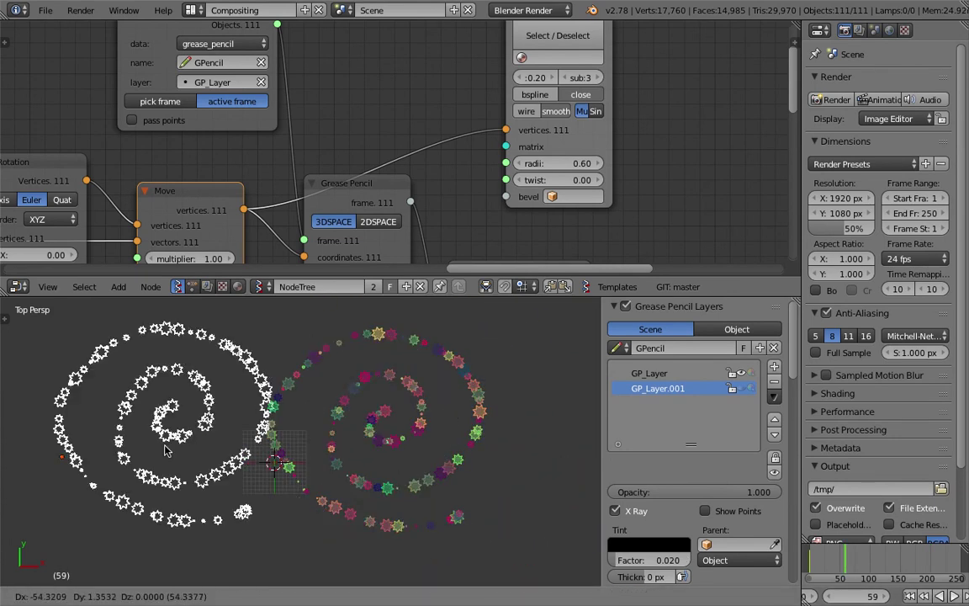
{"action": "left_click", "coordinate": [160, 448]}
{"action": "mouse_move", "coordinate": [211, 433]}
{"action": "middle_mouse_down", "text": "shift"}
{"action": "mouse_move", "coordinate": [368, 460]}
{"action": "mouse_move", "coordinate": [387, 417]}
{"action": "mouse_move", "coordinate": [353, 414]}
{"action": "mouse_move", "coordinate": [346, 465]}
{"action": "mouse_move", "coordinate": [346, 449]}
{"action": "mouse_move", "coordinate": [360, 529]}
{"action": "middle_mouse_up", "text": "shift"}
- Deselect the curve stars, switch the viewport to solid shading and view them up close
{"action": "key", "text": "a"}
{"action": "scroll", "coordinate": [368, 464], "scroll_direction": "up", "scroll_amount": 4}
{"action": "scroll", "coordinate": [345, 465], "scroll_direction": "up", "scroll_amount": 4}
{"action": "key", "text": "z"}
{"action": "scroll", "coordinate": [346, 449], "scroll_direction": "down", "scroll_amount": 4}
{"action": "scroll", "coordinate": [385, 454], "scroll_direction": "down", "scroll_amount": 5}
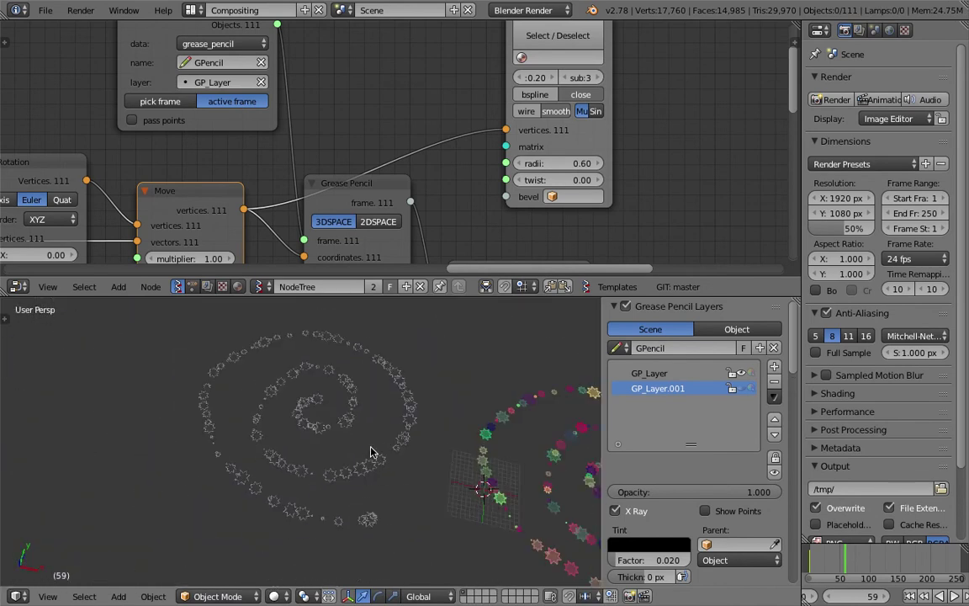
- Select individual stars on the outer turn of the curve spiral to check whether they are separate objects
{"action": "middle_click_drag", "start_coordinate": [371, 451], "coordinate": [329, 417]}
{"action": "right_click", "coordinate": [386, 387]}
{"action": "key", "text": "a"}
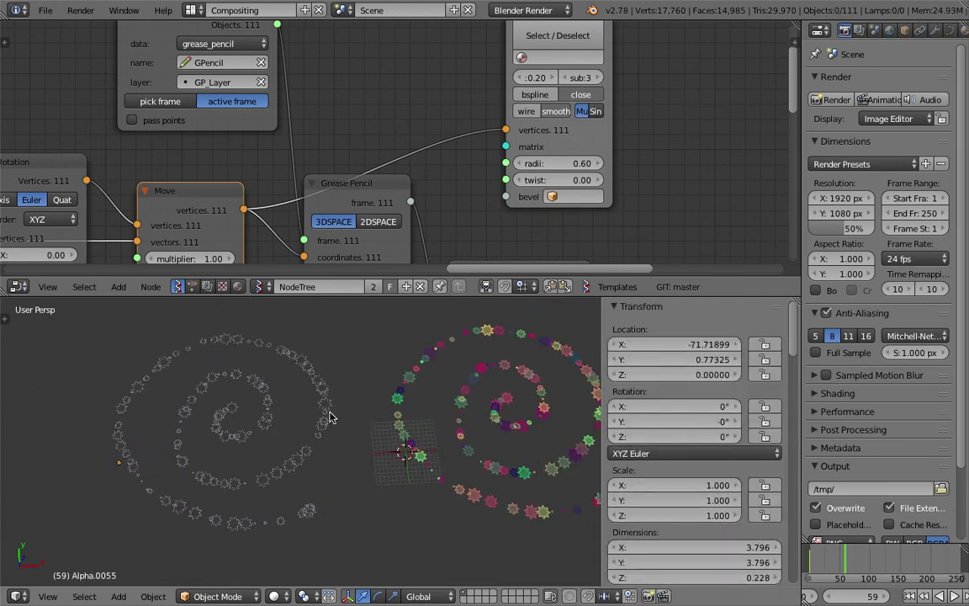
{"action": "right_click", "coordinate": [319, 382]}
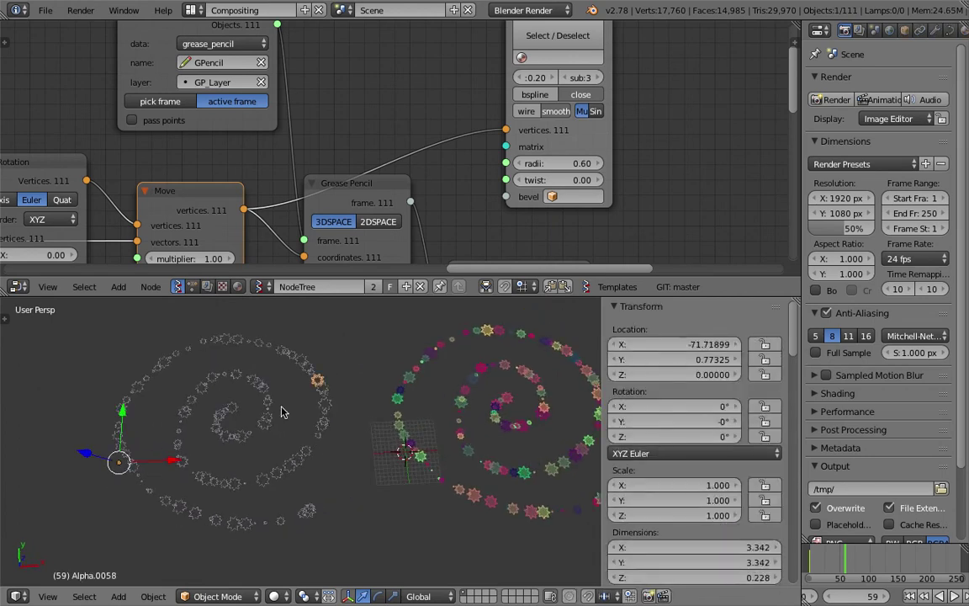
- Switch the Polyline Viewer to Single output and change to frame 45 to rebuild the stars as one curve
{"action": "scroll", "coordinate": [437, 138], "scroll_direction": "up", "scroll_amount": 3}
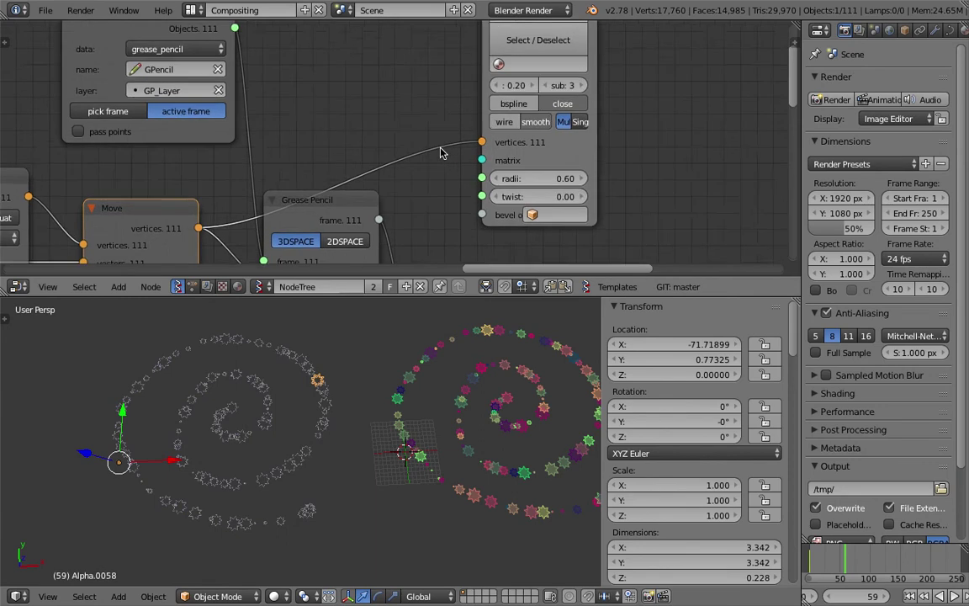
{"action": "left_click_drag", "start_coordinate": [648, 130], "coordinate": [709, 130]}
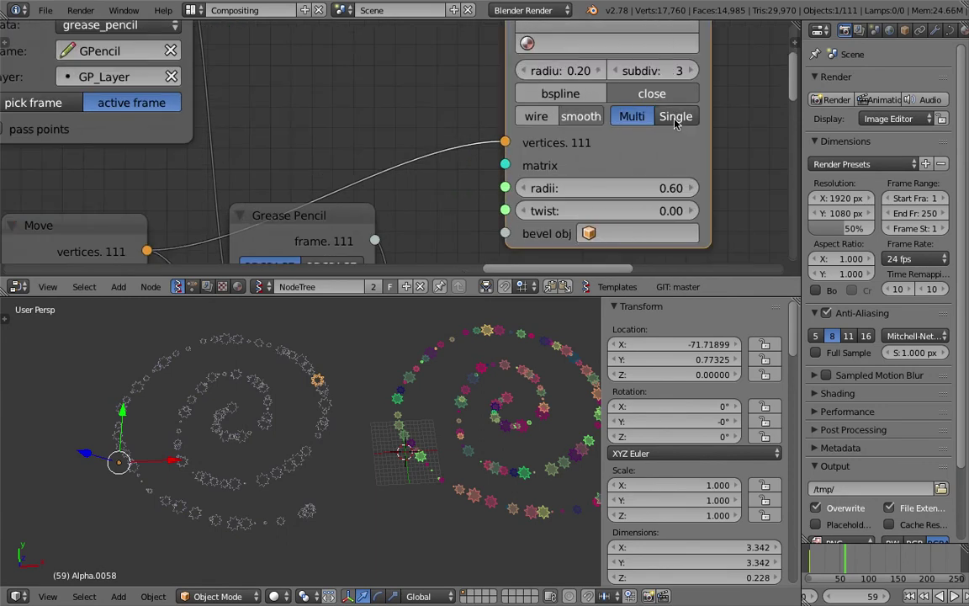
{"action": "left_click", "coordinate": [676, 116]}
{"action": "left_click", "coordinate": [837, 563]}
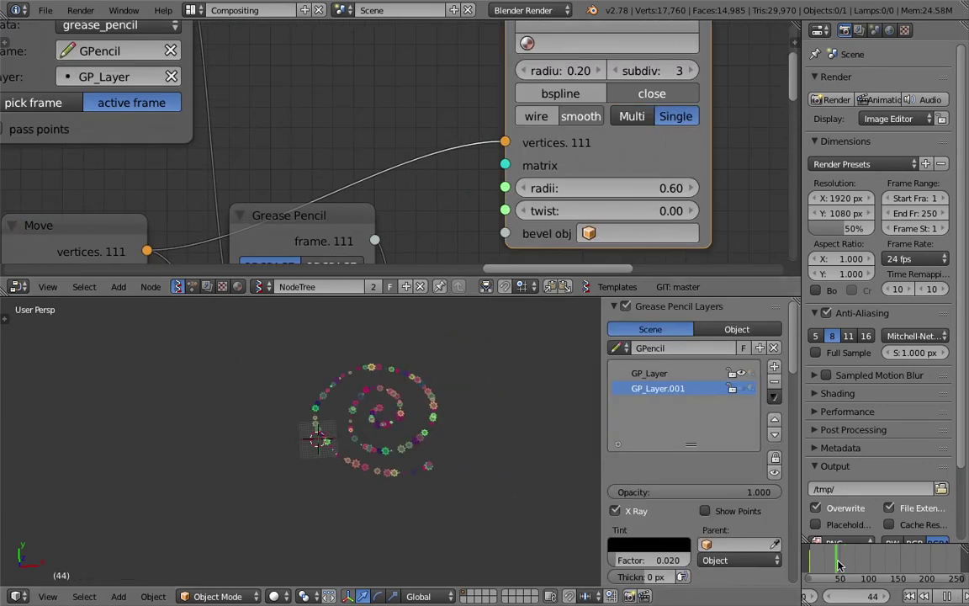
- Move the merged star curve about 76 units along negative X, away from the Grease Pencil spiral
{"action": "key", "text": "a"}
{"action": "key", "text": "g"}
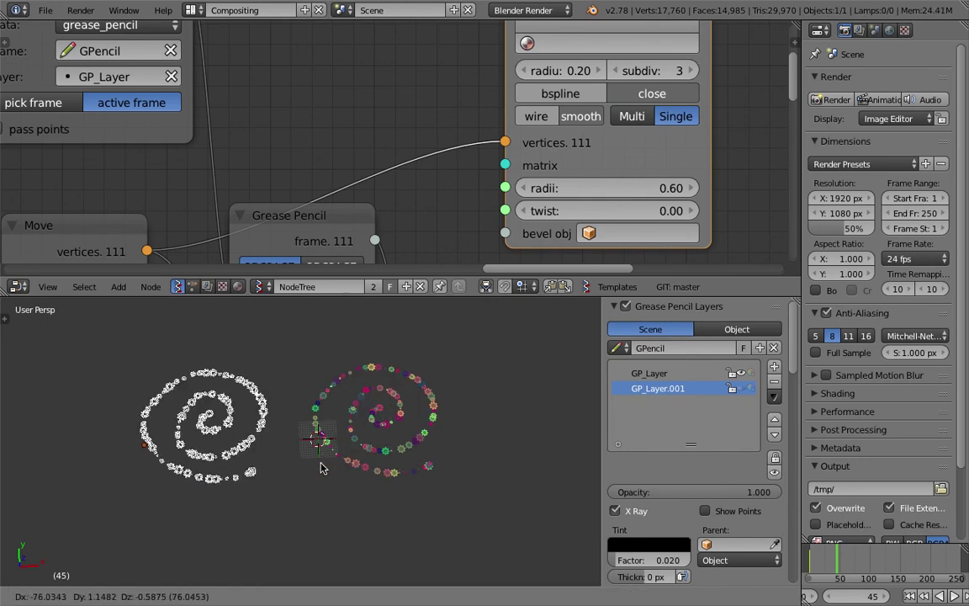
{"action": "left_click", "coordinate": [323, 464]}
{"action": "key", "text": "a"}
- Select the merged star curve and try rotating it freely as one object
{"action": "scroll", "coordinate": [296, 438], "scroll_direction": "up", "scroll_amount": 5}
{"action": "scroll", "coordinate": [296, 439], "scroll_direction": "up", "scroll_amount": 2}
{"action": "middle_click_drag", "start_coordinate": [296, 439], "coordinate": [376, 432], "text": "shift"}
{"action": "right_click", "coordinate": [377, 403]}
{"action": "scroll", "coordinate": [385, 431], "scroll_direction": "down", "scroll_amount": 1}
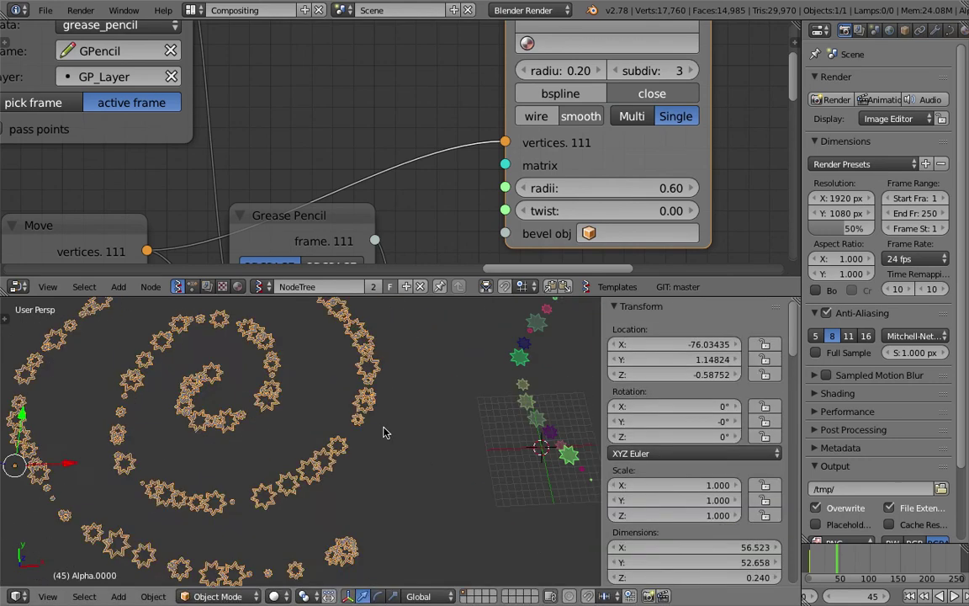
{"action": "key", "text": "r"}
{"action": "key", "text": "r"}
{"action": "right_click", "coordinate": [341, 451]}
{"action": "key", "text": "a"}
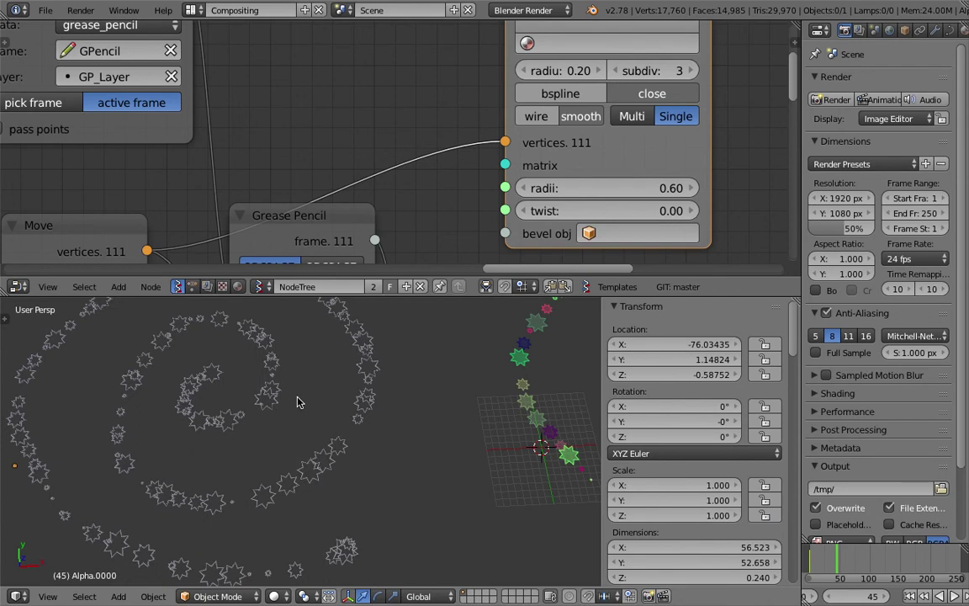
- Compare the curve stars with the Grease Pencil stars, then select the merged curve and examine its thick outlines up close
{"action": "middle_click_drag", "start_coordinate": [299, 398], "coordinate": [377, 446], "text": "shift"}
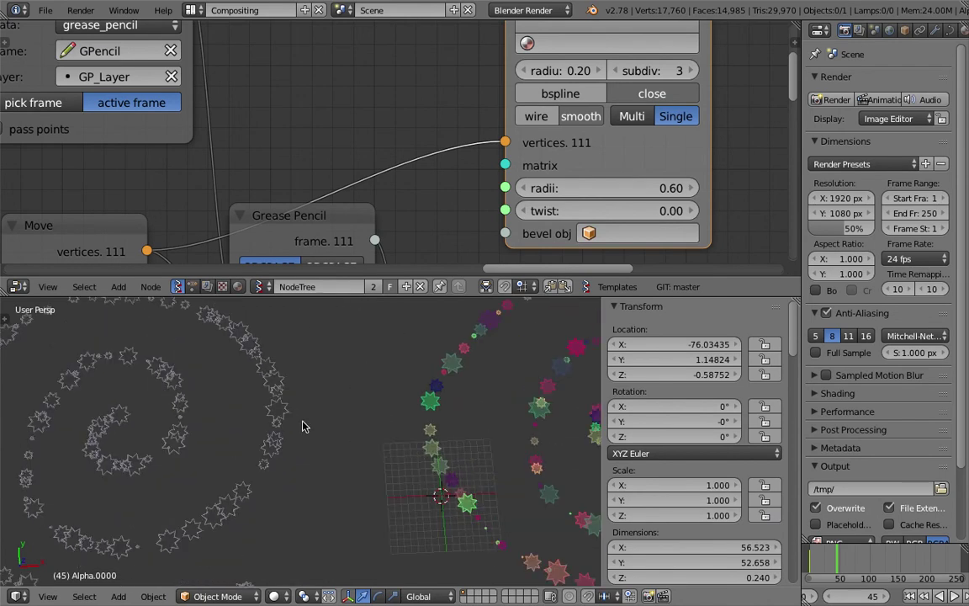
{"action": "scroll", "coordinate": [303, 427], "scroll_direction": "up", "scroll_amount": 3}
{"action": "middle_click_drag", "start_coordinate": [337, 479], "coordinate": [344, 435], "text": "shift"}
{"action": "middle_click_drag", "start_coordinate": [565, 395], "coordinate": [445, 405], "text": "shift"}
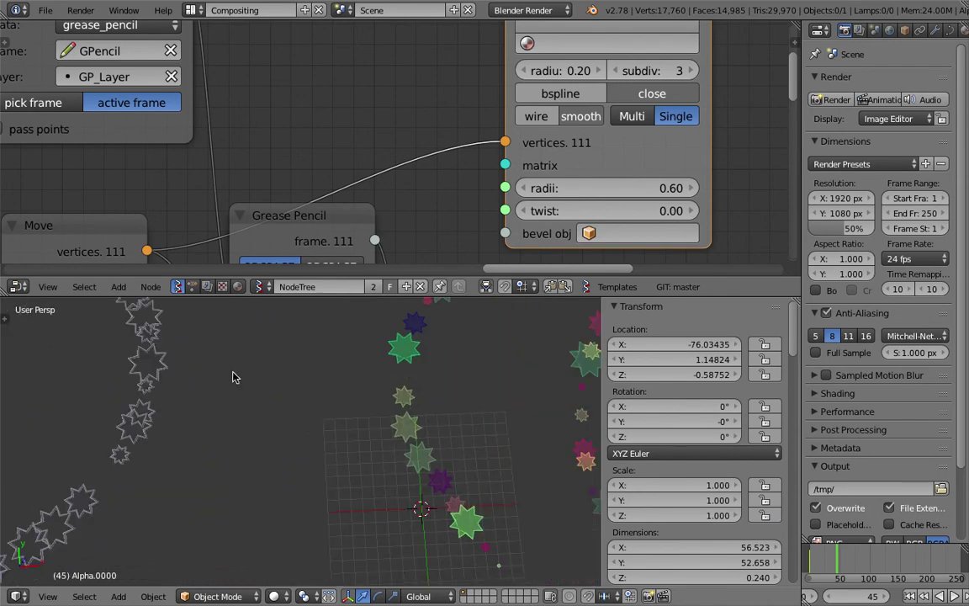
{"action": "middle_click_drag", "start_coordinate": [233, 377], "coordinate": [461, 389], "text": "shift"}
{"action": "right_click", "coordinate": [385, 450]}
{"action": "middle_click_drag", "start_coordinate": [384, 450], "coordinate": [408, 530], "text": "shift"}
{"action": "scroll", "coordinate": [428, 422], "scroll_direction": "up", "scroll_amount": 4}
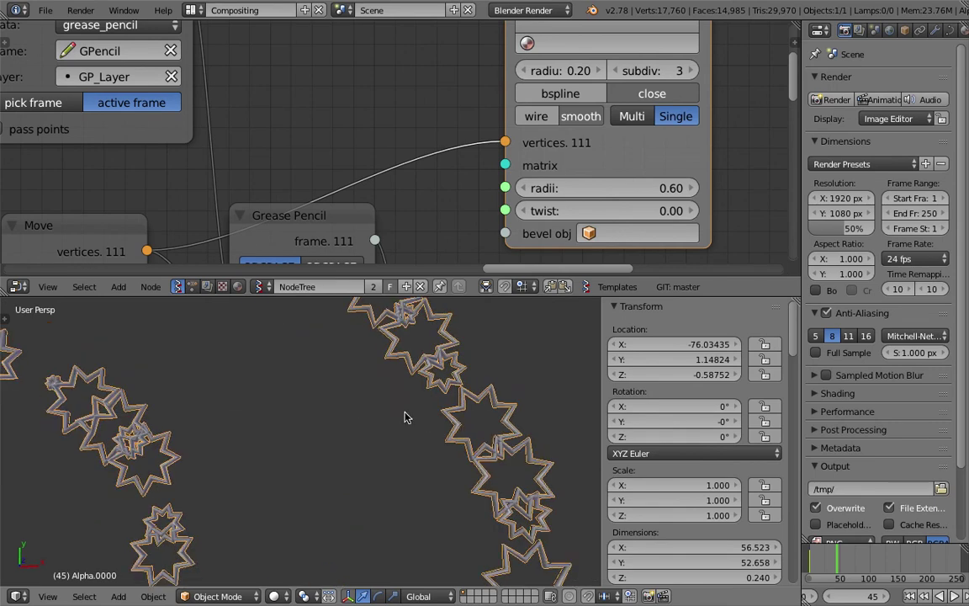
{"action": "middle_click_drag", "start_coordinate": [405, 417], "coordinate": [395, 504]}
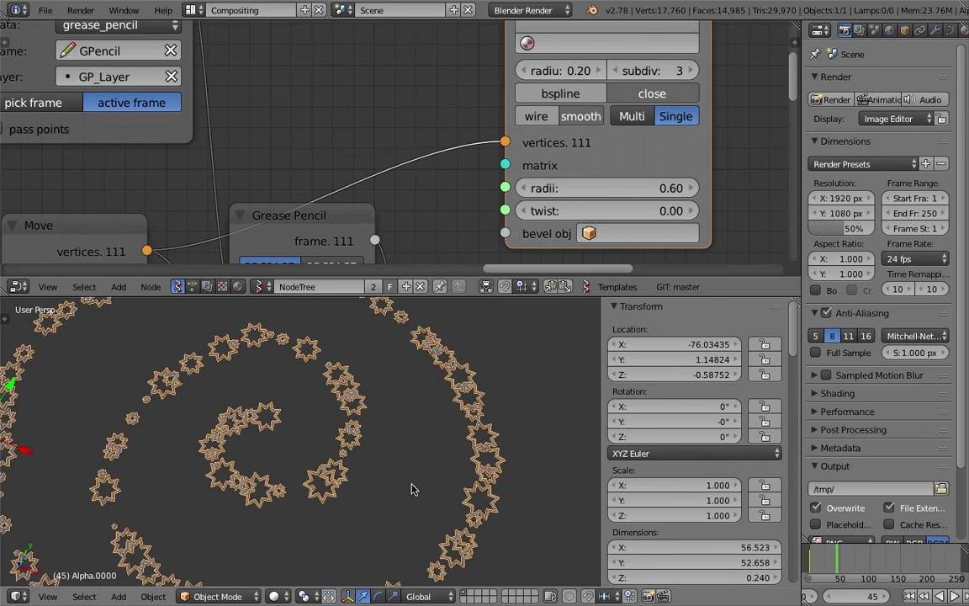
- Make the merged star curve 2D and set its fill mode to Both
{"action": "left_click", "coordinate": [949, 30]}
{"action": "left_click", "coordinate": [842, 127]}
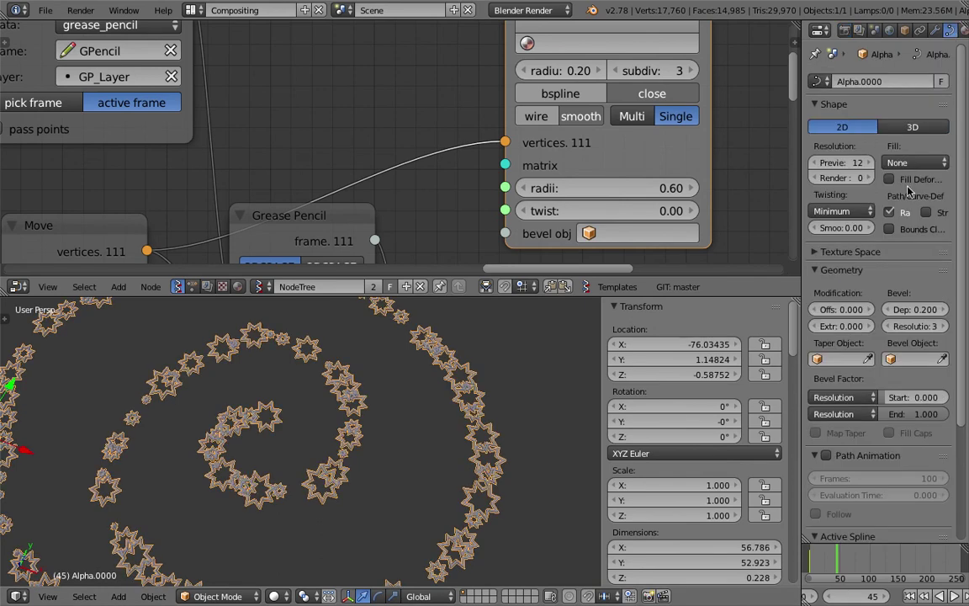
{"action": "left_click", "coordinate": [913, 162]}
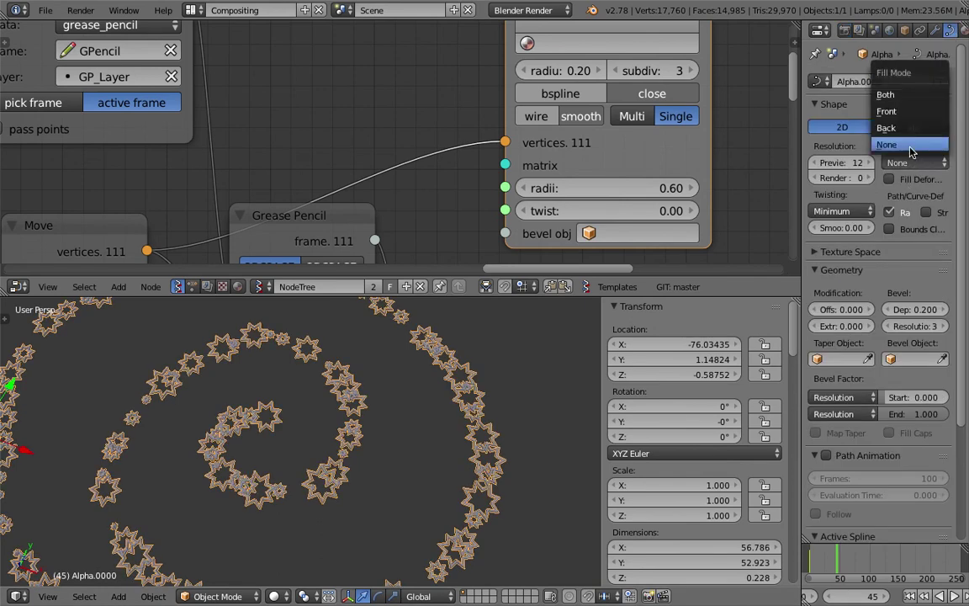
{"action": "left_click", "coordinate": [912, 96]}
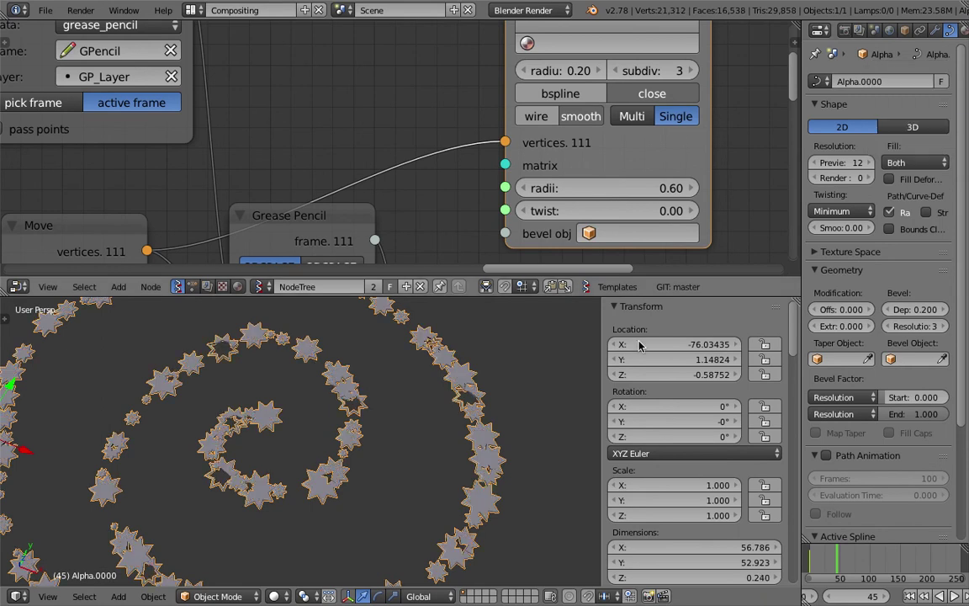
- Examine the filled stars of the merged curve up close, checking the areas where neighbouring stars overlap
{"action": "scroll", "coordinate": [427, 461], "scroll_direction": "up", "scroll_amount": 4}
{"action": "scroll", "coordinate": [420, 469], "scroll_direction": "down", "scroll_amount": 6}
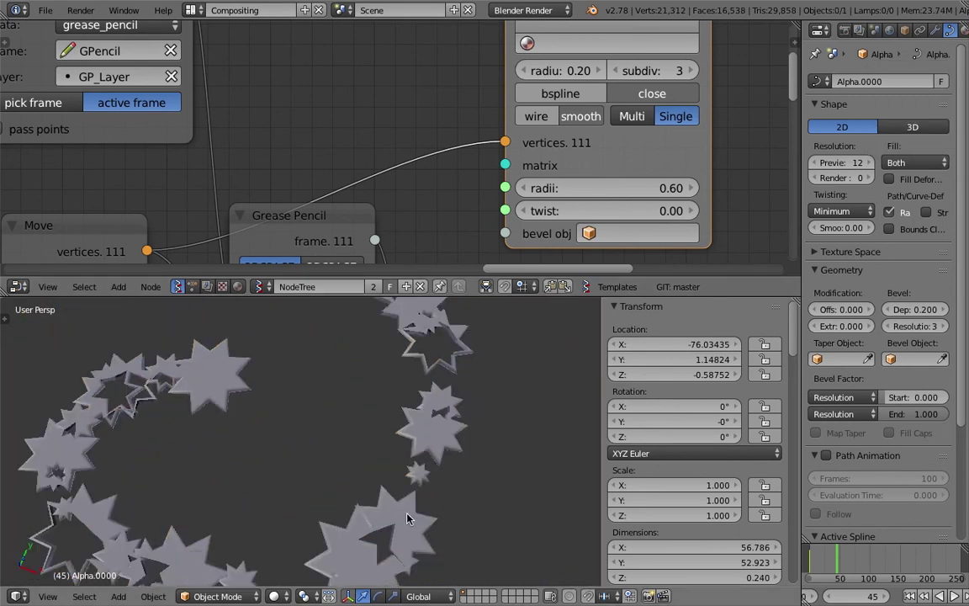
{"action": "scroll", "coordinate": [395, 457], "scroll_direction": "up", "scroll_amount": 6}
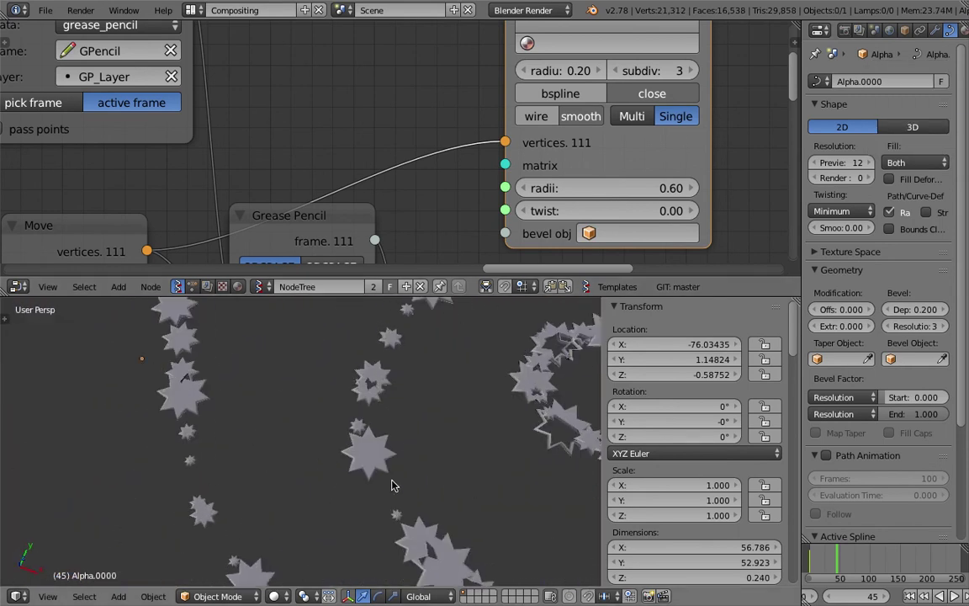
{"action": "middle_click_drag", "start_coordinate": [391, 400], "coordinate": [255, 517], "text": "shift"}
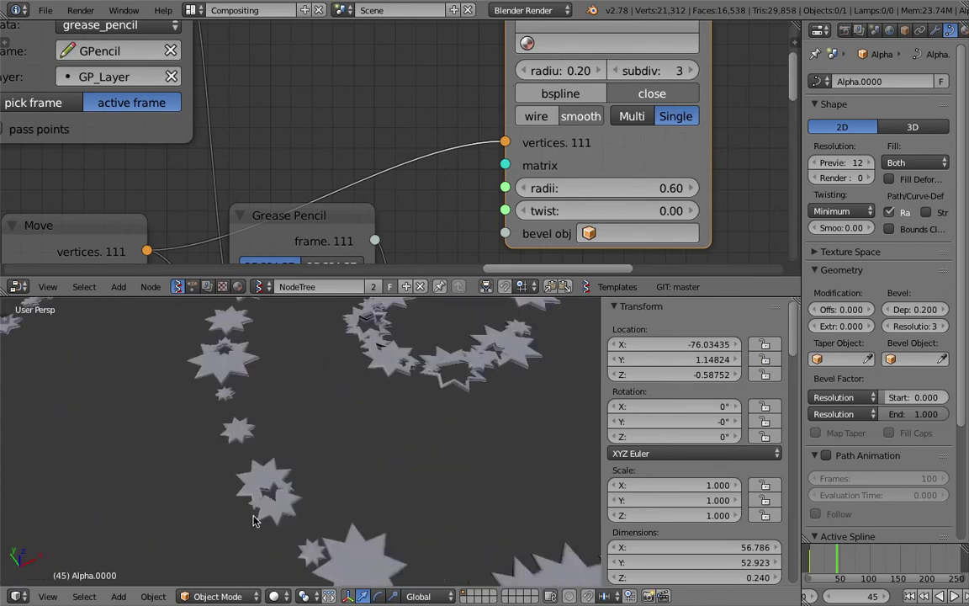
{"action": "middle_click_drag", "start_coordinate": [492, 340], "coordinate": [345, 446], "text": "shift"}
{"action": "middle_click_drag", "start_coordinate": [375, 405], "coordinate": [329, 442]}
{"action": "right_click", "coordinate": [321, 401]}
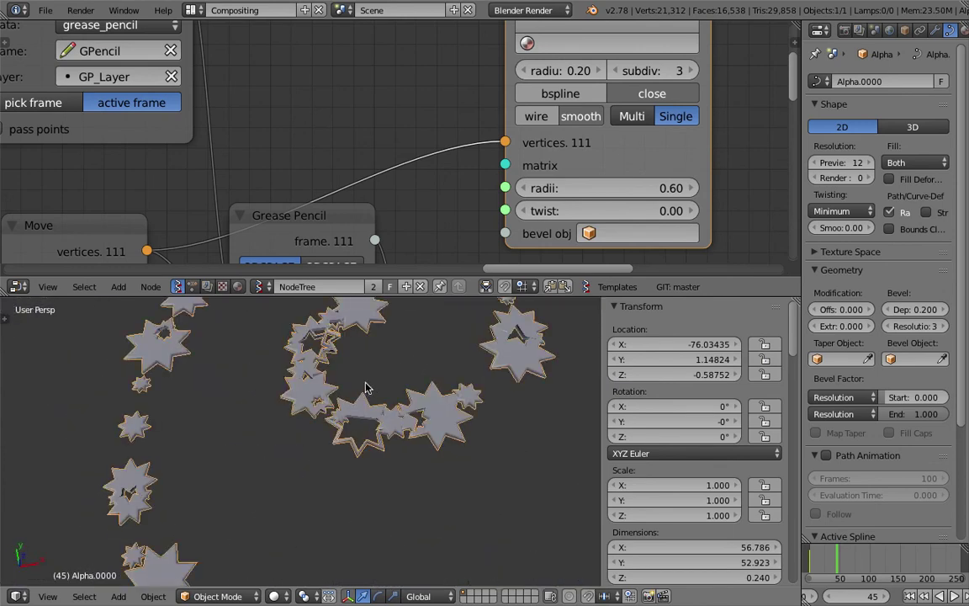
{"action": "scroll", "coordinate": [368, 395], "scroll_direction": "down", "scroll_amount": 4}
{"action": "scroll", "coordinate": [372, 413], "scroll_direction": "up", "scroll_amount": 3}
{"action": "middle_click_drag", "start_coordinate": [198, 542], "coordinate": [287, 457], "text": "shift"}
{"action": "scroll", "coordinate": [303, 470], "scroll_direction": "down", "scroll_amount": 2}
{"action": "middle_click_drag", "start_coordinate": [405, 445], "coordinate": [223, 508], "text": "shift"}
{"action": "scroll", "coordinate": [271, 500], "scroll_direction": "up", "scroll_amount": 2}
{"action": "scroll", "coordinate": [252, 502], "scroll_direction": "up", "scroll_amount": 2}
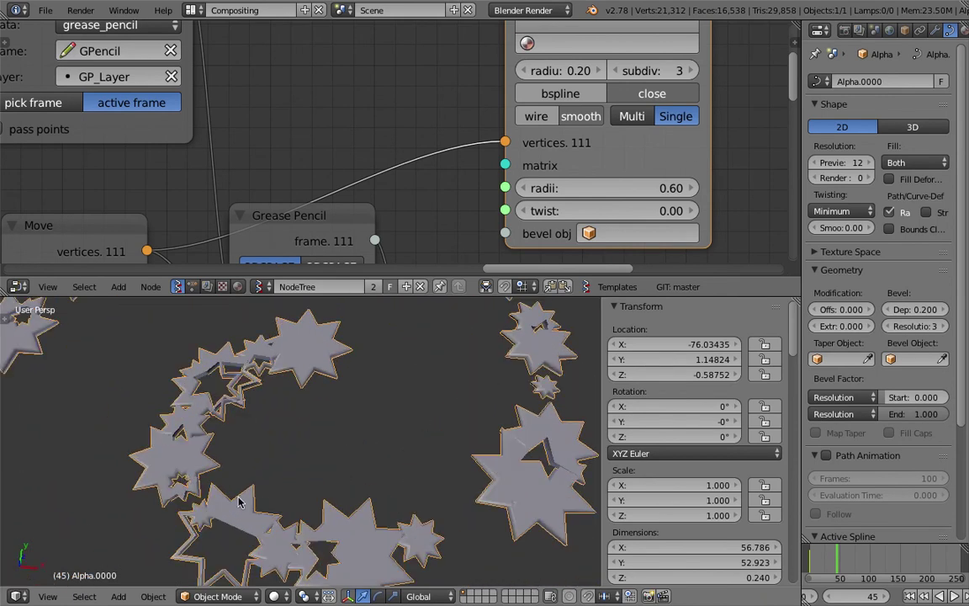
{"action": "scroll", "coordinate": [241, 490], "scroll_direction": "down", "scroll_amount": 7}
{"action": "middle_click_drag", "start_coordinate": [329, 513], "coordinate": [363, 447]}
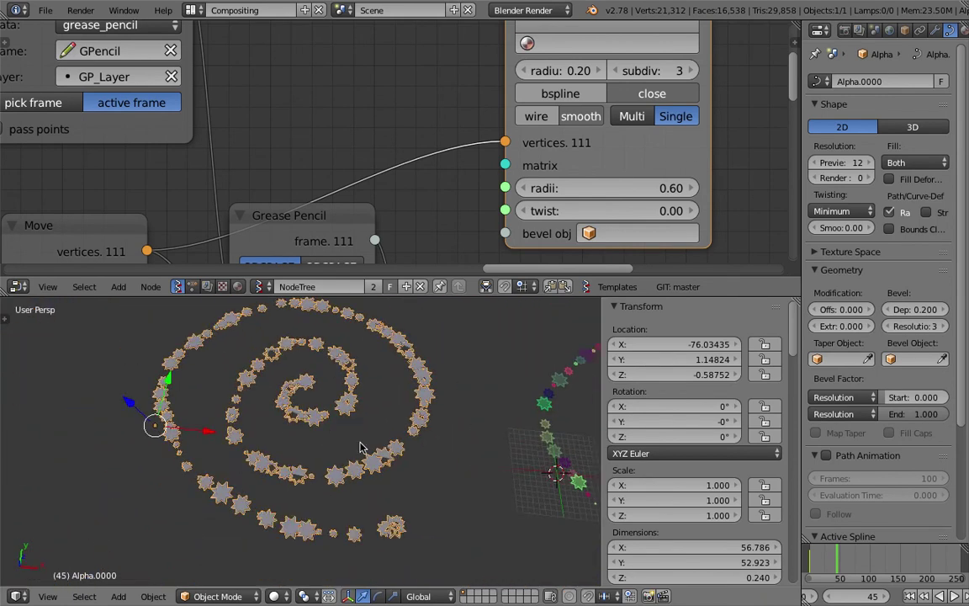
- Compare the filled curve stars with the coloured Grease Pencil spiral, then select the merged curve again
{"action": "scroll", "coordinate": [364, 447], "scroll_direction": "down", "scroll_amount": 4}
{"action": "middle_click_drag", "start_coordinate": [503, 430], "coordinate": [265, 464], "text": "shift"}
{"action": "scroll", "coordinate": [264, 465], "scroll_direction": "up", "scroll_amount": 4}
{"action": "middle_click_drag", "start_coordinate": [445, 443], "coordinate": [426, 415], "text": "shift"}
{"action": "scroll", "coordinate": [425, 415], "scroll_direction": "down", "scroll_amount": 2}
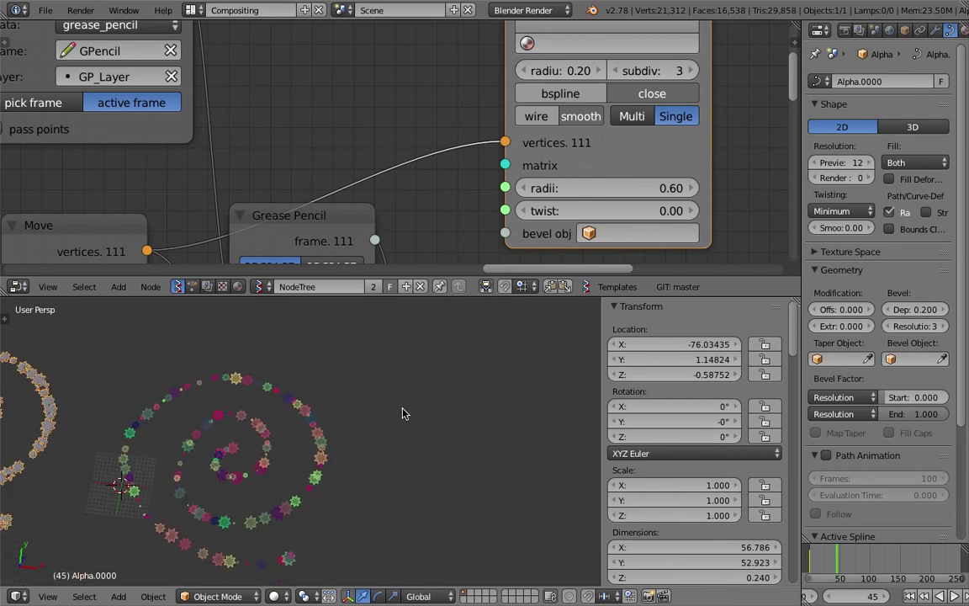
{"action": "middle_click_drag", "start_coordinate": [299, 436], "coordinate": [412, 428], "text": "shift"}
{"action": "scroll", "coordinate": [351, 412], "scroll_direction": "up", "scroll_amount": 1}
{"action": "scroll", "coordinate": [336, 404], "scroll_direction": "down", "scroll_amount": 2}
{"action": "left_click", "coordinate": [280, 383]}
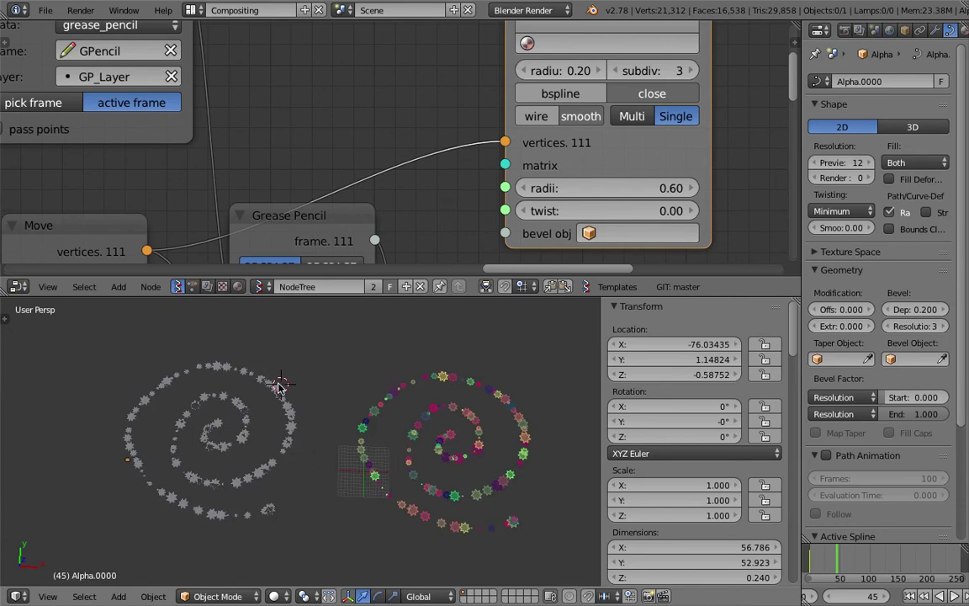
{"action": "right_click", "coordinate": [245, 381]}
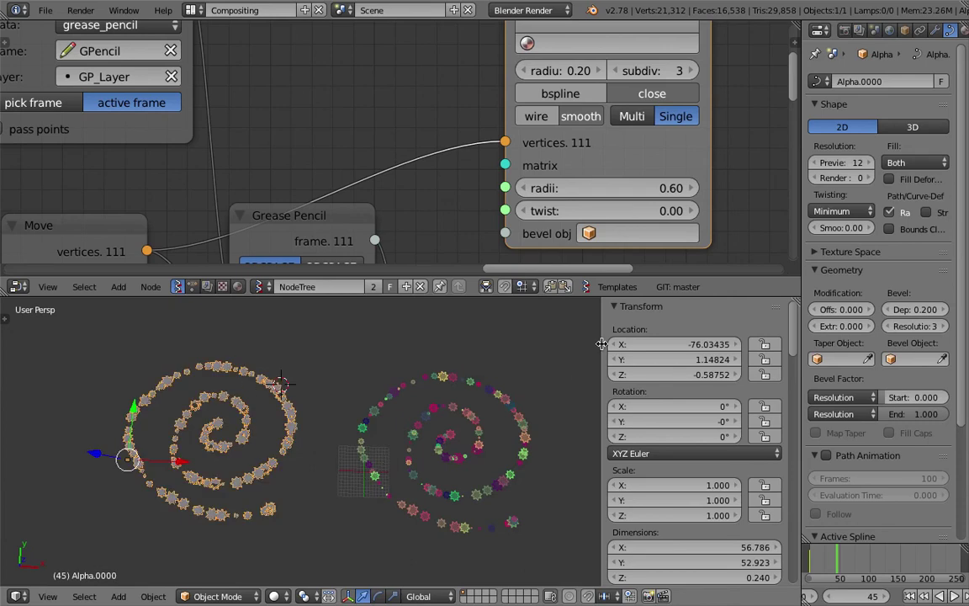
- Hide the 3D view's transform sidebar, inspect the filled curve from a low angle, and switch to the top view
{"action": "key", "text": "n"}
{"action": "scroll", "coordinate": [460, 452], "scroll_direction": "up", "scroll_amount": 6}
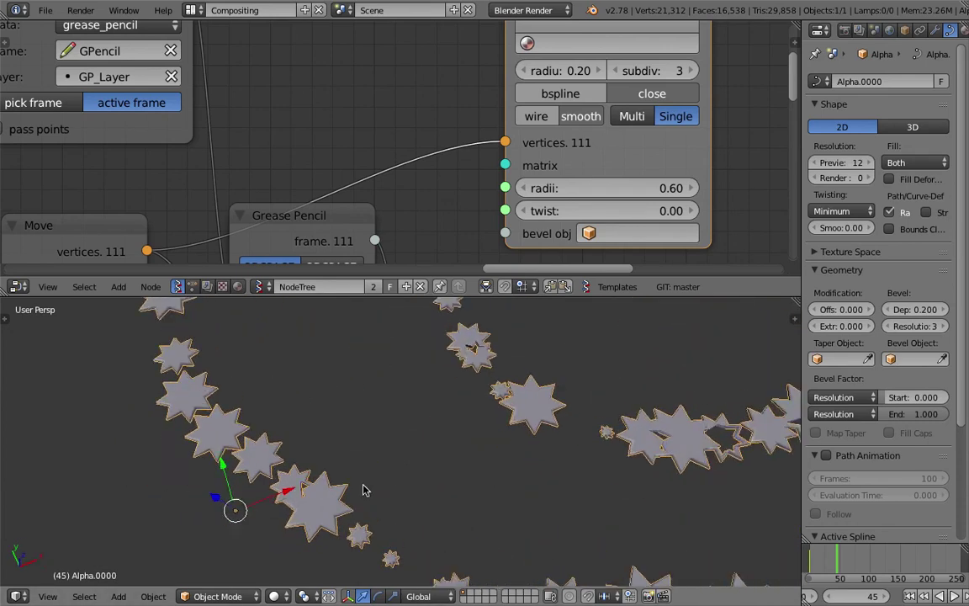
{"action": "middle_click_drag", "start_coordinate": [363, 489], "coordinate": [410, 377]}
{"action": "scroll", "coordinate": [458, 427], "scroll_direction": "down", "scroll_amount": 2}
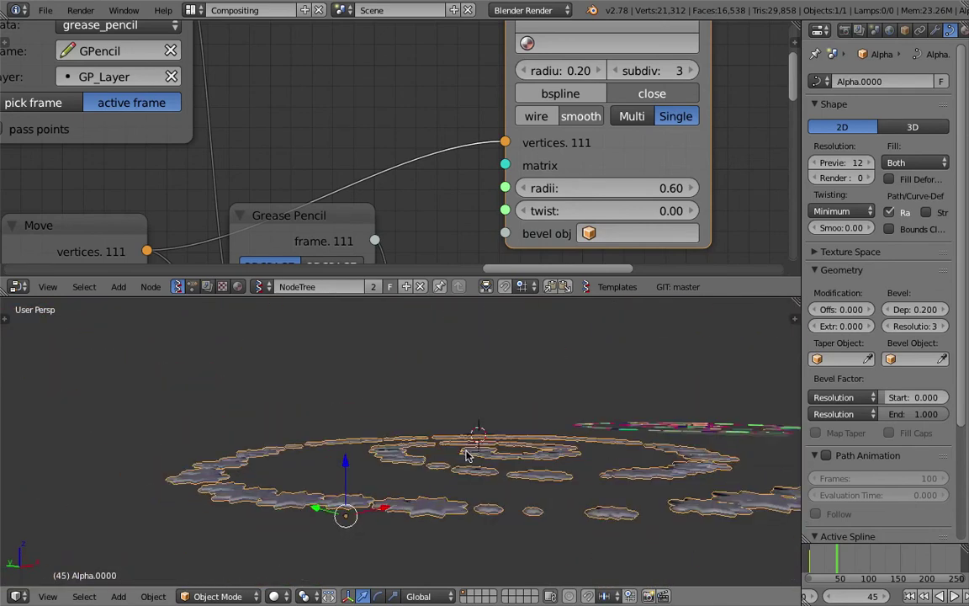
{"action": "middle_click_drag", "start_coordinate": [466, 455], "coordinate": [305, 568]}
{"action": "scroll", "coordinate": [523, 489], "scroll_direction": "down", "scroll_amount": 4}
{"action": "middle_click_drag", "start_coordinate": [546, 429], "coordinate": [380, 488]}
{"action": "scroll", "coordinate": [461, 451], "scroll_direction": "up", "scroll_amount": 2}
{"action": "left_click", "coordinate": [59, 596]}
{"action": "left_click", "coordinate": [117, 523]}
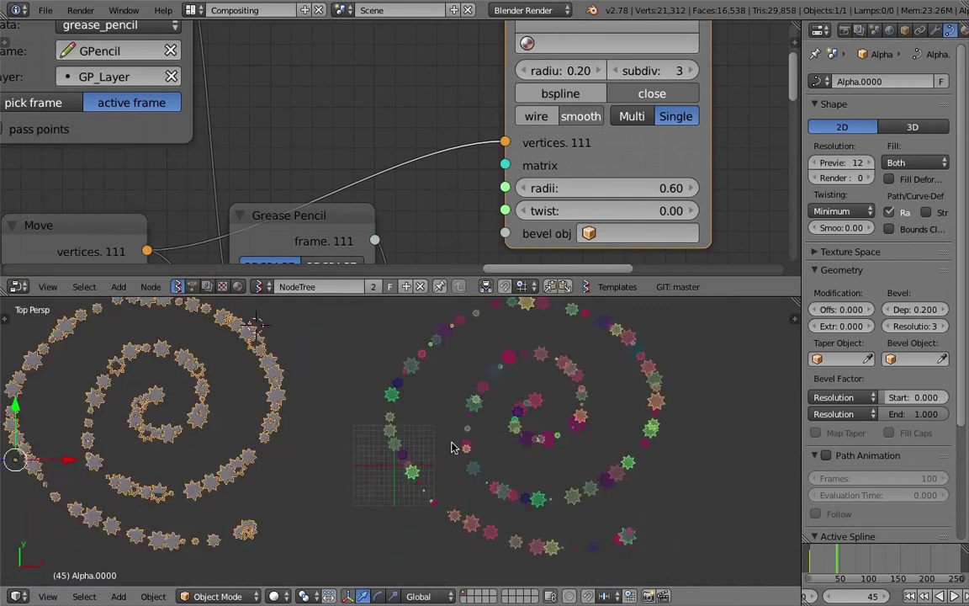
- Reposition the List Split node closer to the Object ID Selector at the start of the node tree
{"action": "scroll", "coordinate": [315, 174], "scroll_direction": "down", "scroll_amount": 4}
{"action": "middle_click_drag", "start_coordinate": [344, 180], "coordinate": [599, 160]}
{"action": "middle_click_drag", "start_coordinate": [246, 212], "coordinate": [641, 120]}
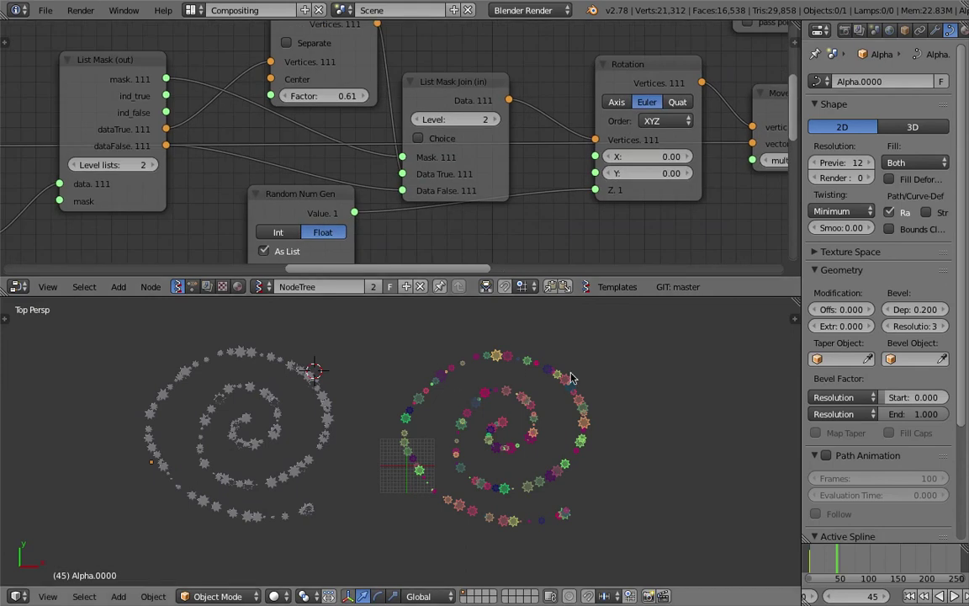
{"action": "middle_click_drag", "start_coordinate": [297, 158], "coordinate": [616, 132]}
{"action": "middle_click_drag", "start_coordinate": [239, 144], "coordinate": [577, 140]}
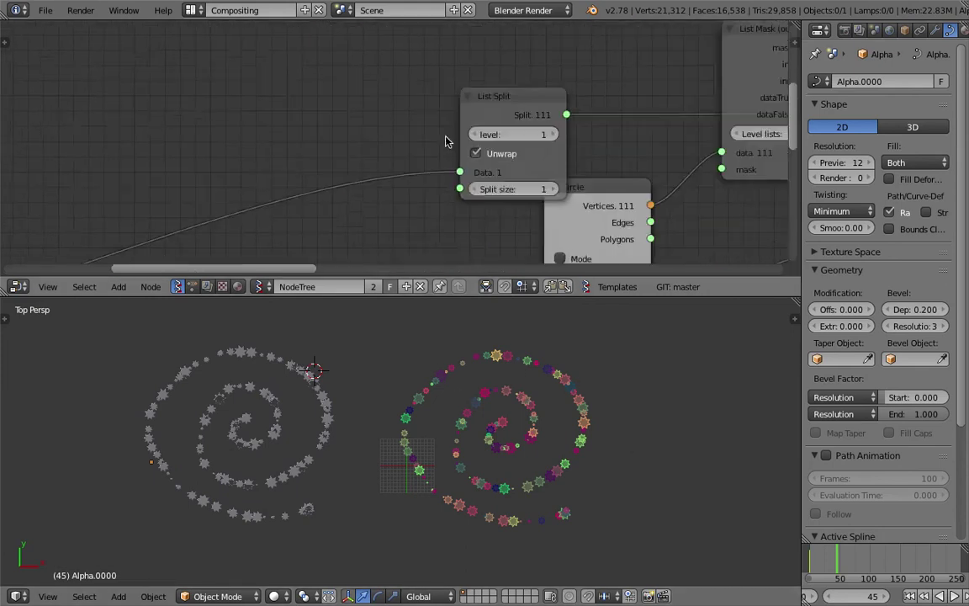
{"action": "scroll", "coordinate": [446, 141], "scroll_direction": "down", "scroll_amount": 4}
{"action": "middle_click_drag", "start_coordinate": [278, 189], "coordinate": [469, 98]}
{"action": "scroll", "coordinate": [468, 97], "scroll_direction": "down", "scroll_amount": 3}
{"action": "middle_click_drag", "start_coordinate": [218, 170], "coordinate": [389, 124]}
{"action": "left_click_drag", "start_coordinate": [303, 123], "coordinate": [341, 75]}
{"action": "middle_click_drag", "start_coordinate": [536, 64], "coordinate": [353, 150]}
{"action": "left_click_drag", "start_coordinate": [623, 82], "coordinate": [336, 74]}
{"action": "left_click_drag", "start_coordinate": [425, 78], "coordinate": [398, 77]}
{"action": "middle_click_drag", "start_coordinate": [515, 85], "coordinate": [639, 97]}
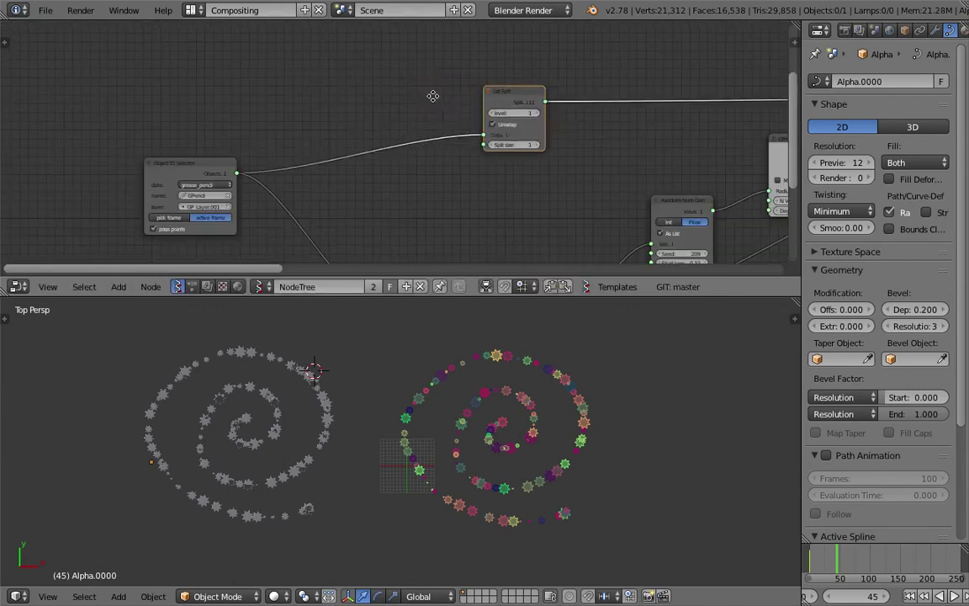
- Add a Vector Interpolation mk3 node and connect the Object ID Selector's objects output to its vertices input
{"action": "key", "text": "shift+a"}
{"action": "left_click", "coordinate": [421, 95]}
{"action": "type", "text": "vector"}
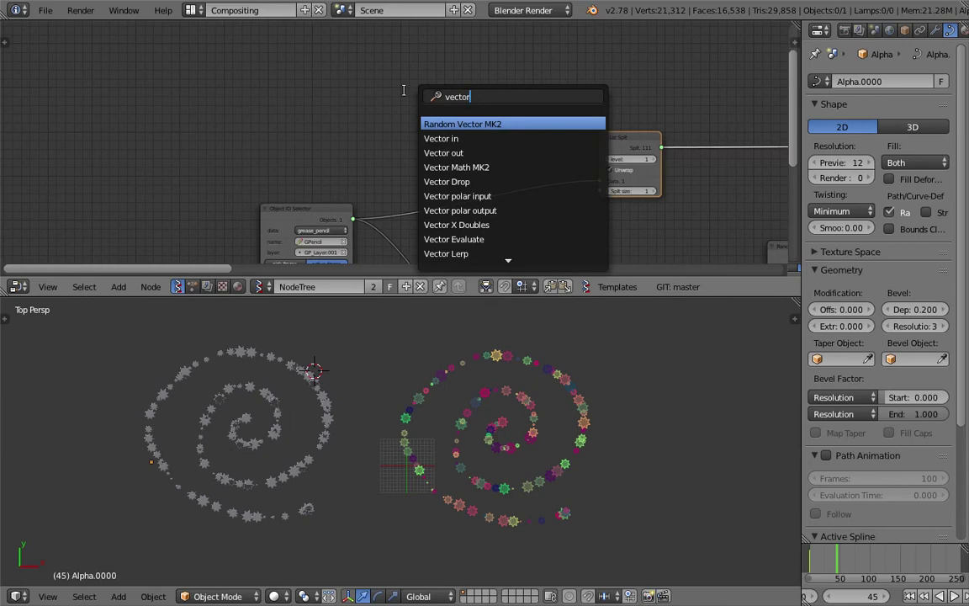
{"action": "type", "text": " in"}
{"action": "key", "text": "Down"}
{"action": "key", "text": "Down"}
{"action": "key", "text": "Return"}
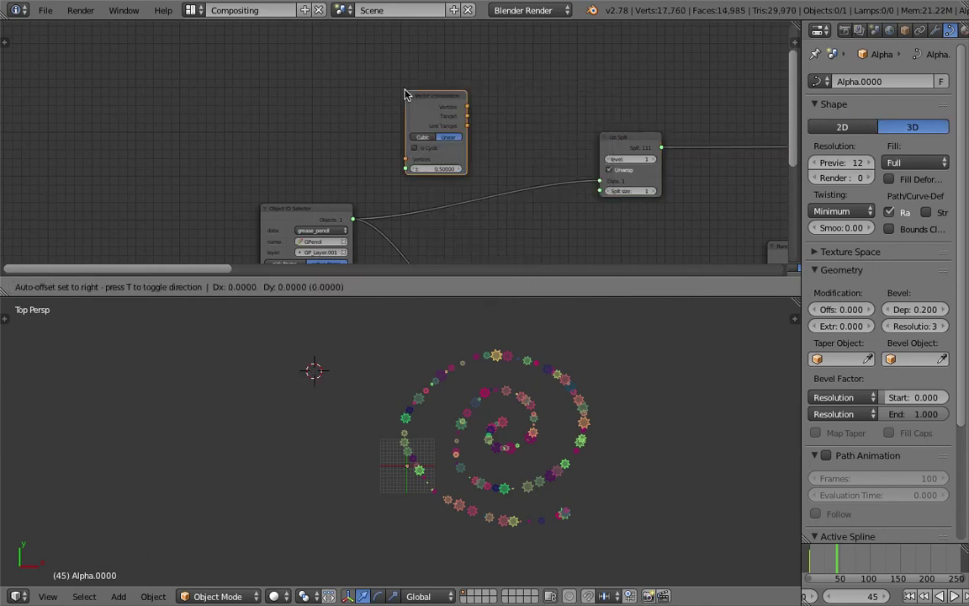
{"action": "left_click", "coordinate": [442, 90]}
{"action": "scroll", "coordinate": [371, 147], "scroll_direction": "up", "scroll_amount": 2}
{"action": "left_click_drag", "start_coordinate": [345, 224], "coordinate": [452, 159]}
- Add a Range Float node in Count mode with stop 1.00 and connect its range to the Vector Interpolation's t input
{"action": "key", "text": "shift+a"}
{"action": "left_click", "coordinate": [303, 105]}
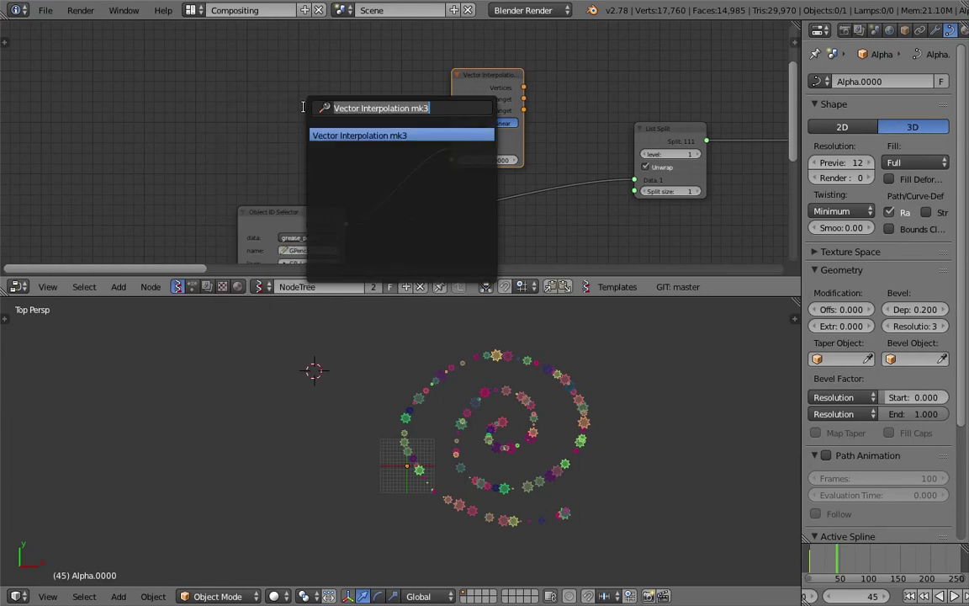
{"action": "type", "text": "range f"}
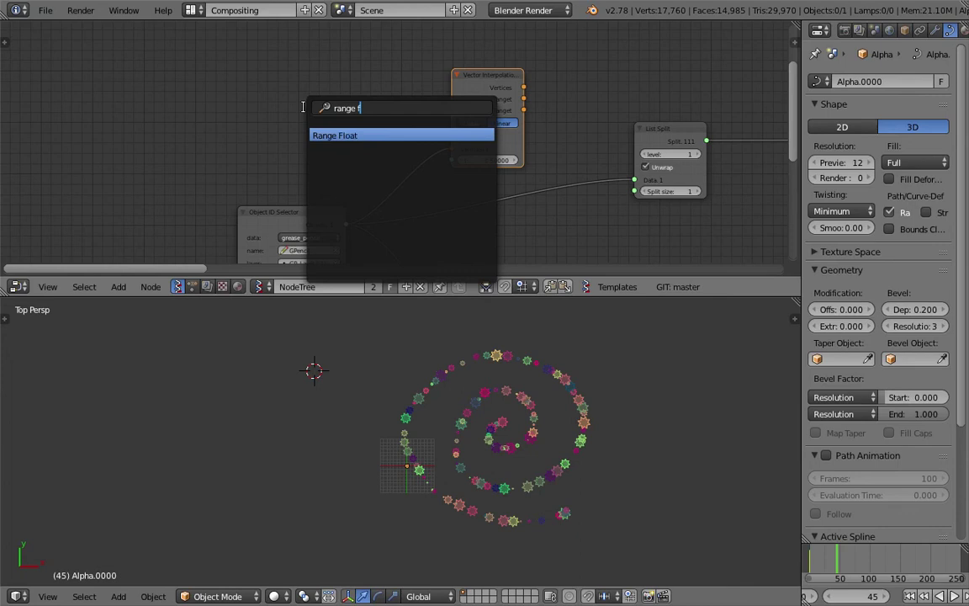
{"action": "key", "text": "Return"}
{"action": "left_click", "coordinate": [292, 108]}
{"action": "scroll", "coordinate": [292, 108], "scroll_direction": "up", "scroll_amount": 1}
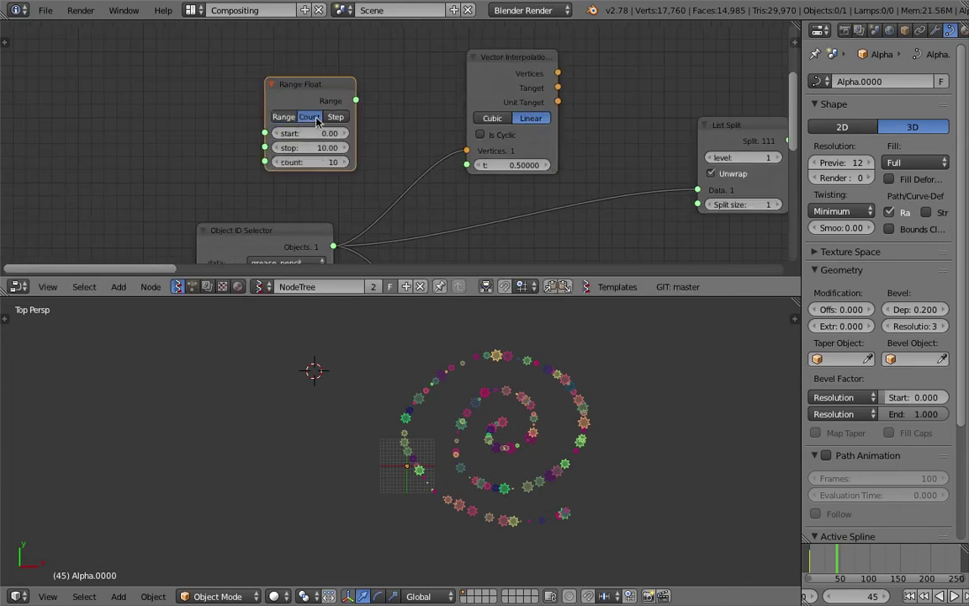
{"action": "left_click_drag", "start_coordinate": [357, 102], "coordinate": [396, 123]}
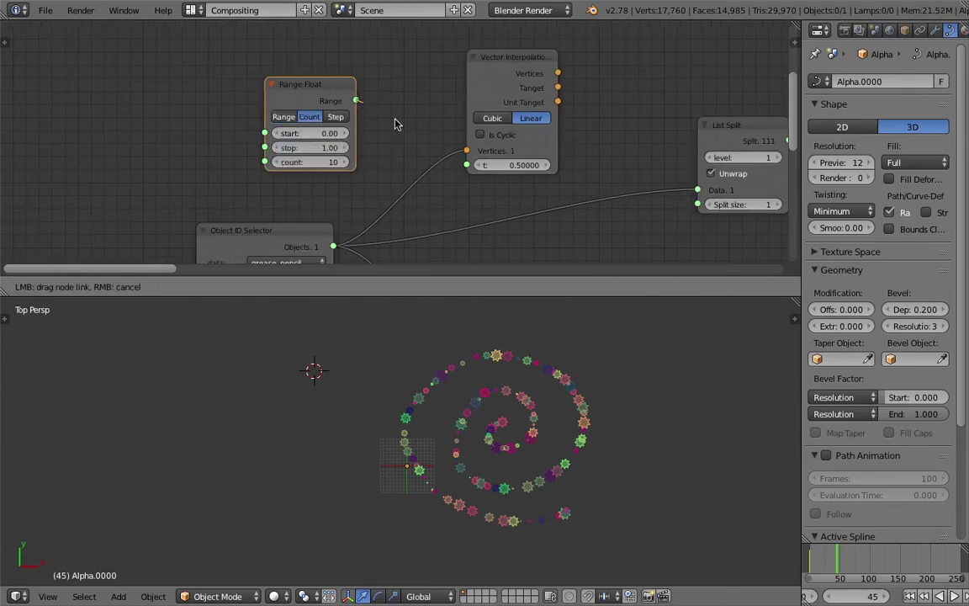
{"action": "left_click_drag", "start_coordinate": [455, 165], "coordinate": [466, 165]}
- Feed the interpolated vertices into List Split and List Length in place of the Object ID Selector's output
{"action": "scroll", "coordinate": [575, 162], "scroll_direction": "down", "scroll_amount": 5}
{"action": "scroll", "coordinate": [523, 148], "scroll_direction": "down", "scroll_amount": 3}
{"action": "middle_click_drag", "start_coordinate": [496, 112], "coordinate": [402, 64]}
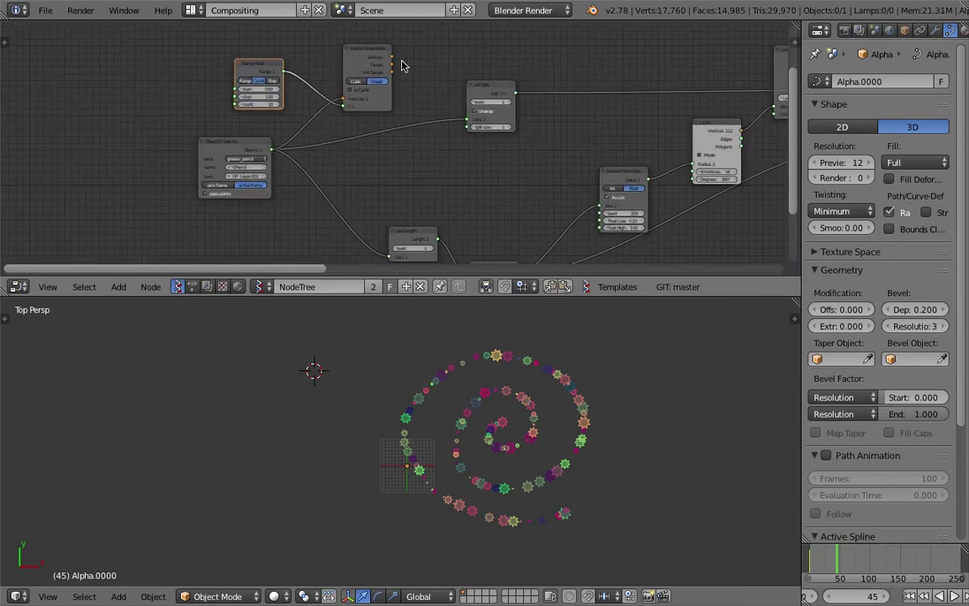
{"action": "left_click_drag", "start_coordinate": [394, 61], "coordinate": [466, 120]}
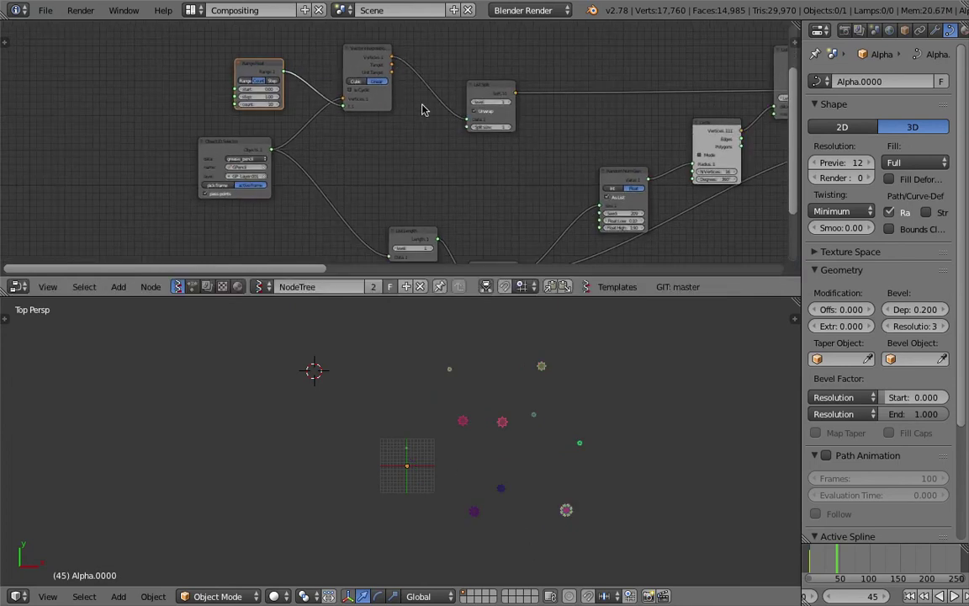
{"action": "left_click_drag", "start_coordinate": [393, 61], "coordinate": [390, 256]}
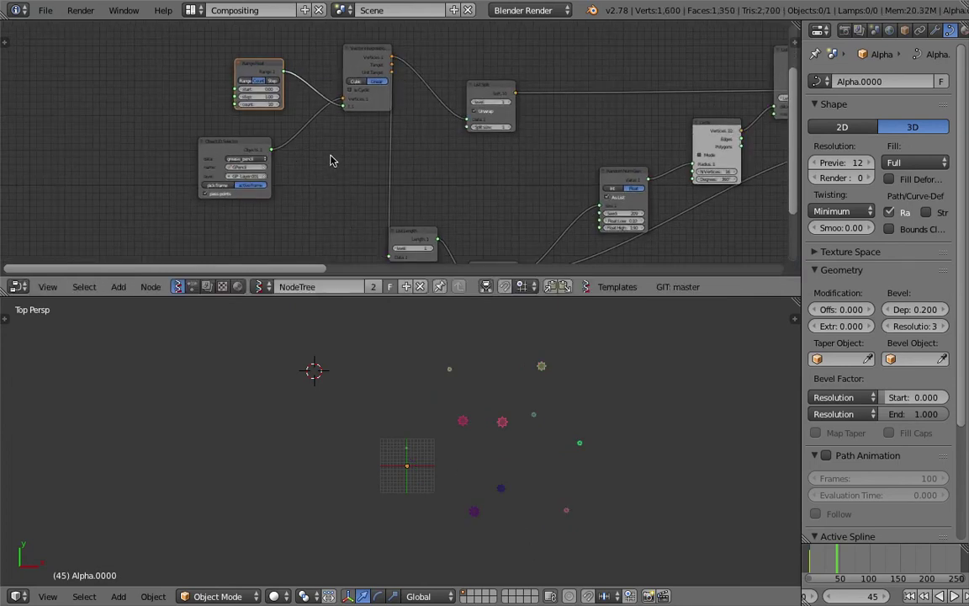
- Raise the Range Float count to 78 and change to frame 63 to refresh the interpolated stars
{"action": "scroll", "coordinate": [277, 126], "scroll_direction": "up", "scroll_amount": 2}
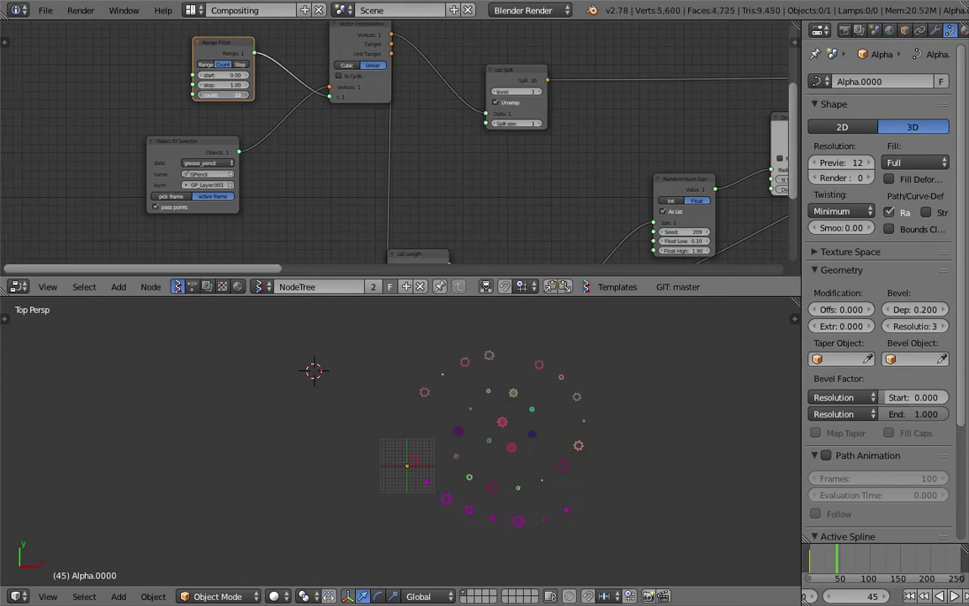
{"action": "left_click_drag", "start_coordinate": [225, 95], "coordinate": [236, 94]}
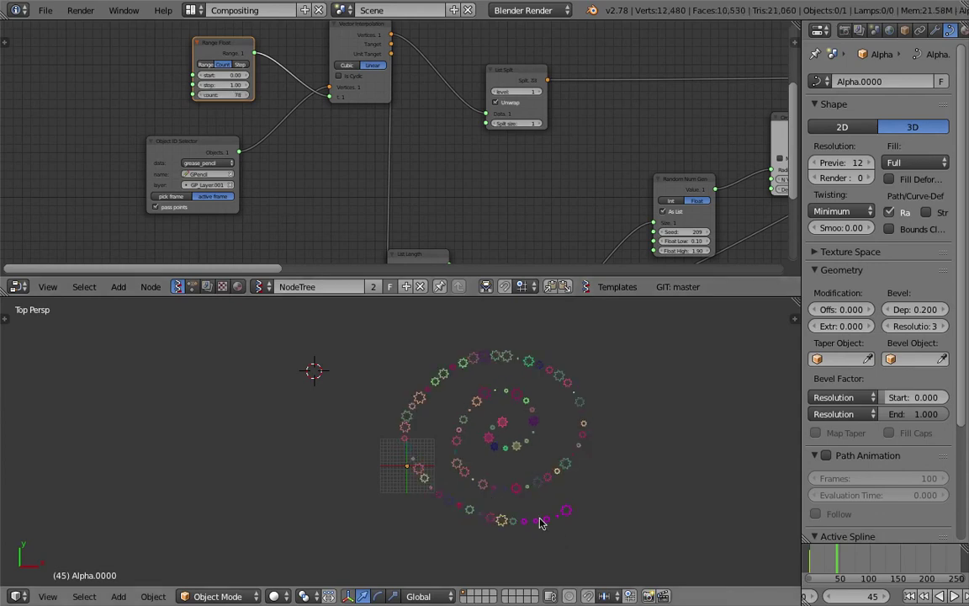
{"action": "scroll", "coordinate": [547, 517], "scroll_direction": "up", "scroll_amount": 2}
{"action": "middle_click_drag", "start_coordinate": [763, 542], "coordinate": [678, 531], "text": "shift"}
{"action": "left_click", "coordinate": [846, 557]}
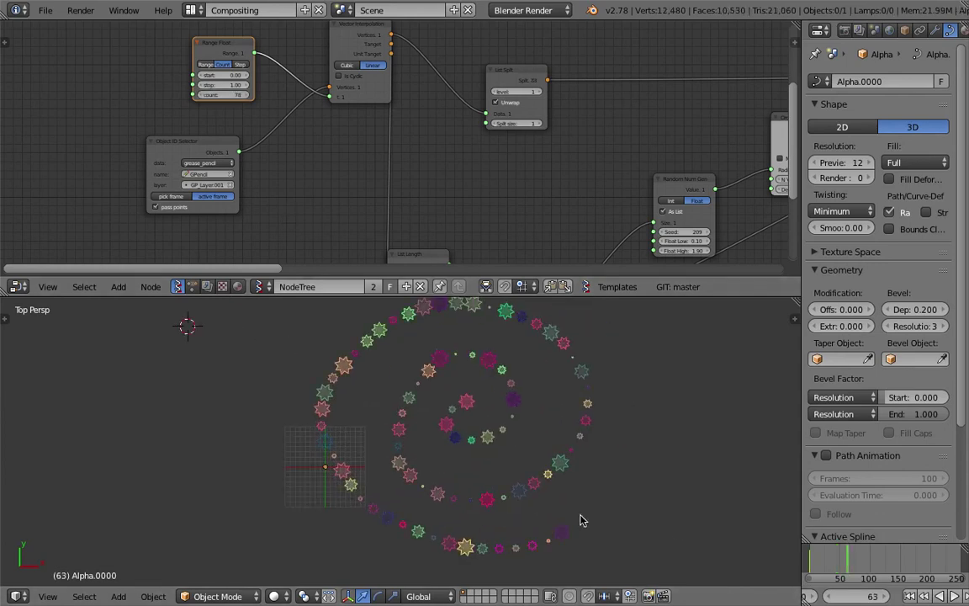
- Enlarge the 3D view, then set the Range Float count to 150 and redraw the stars at frame 79
{"action": "left_click_drag", "start_coordinate": [533, 296], "coordinate": [532, 164]}
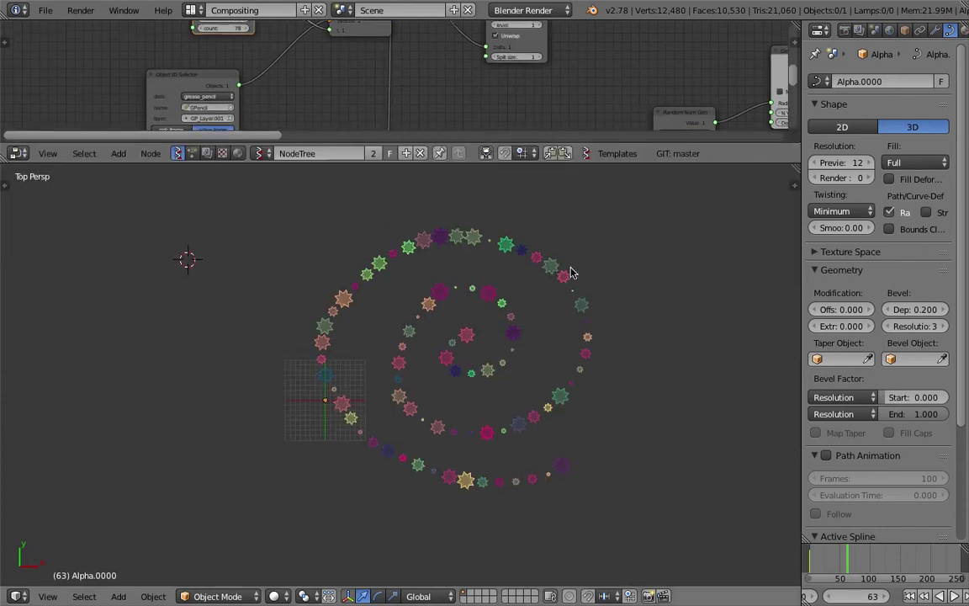
{"action": "middle_click_drag", "start_coordinate": [299, 91], "coordinate": [271, 115]}
{"action": "scroll", "coordinate": [220, 69], "scroll_direction": "up", "scroll_amount": 2}
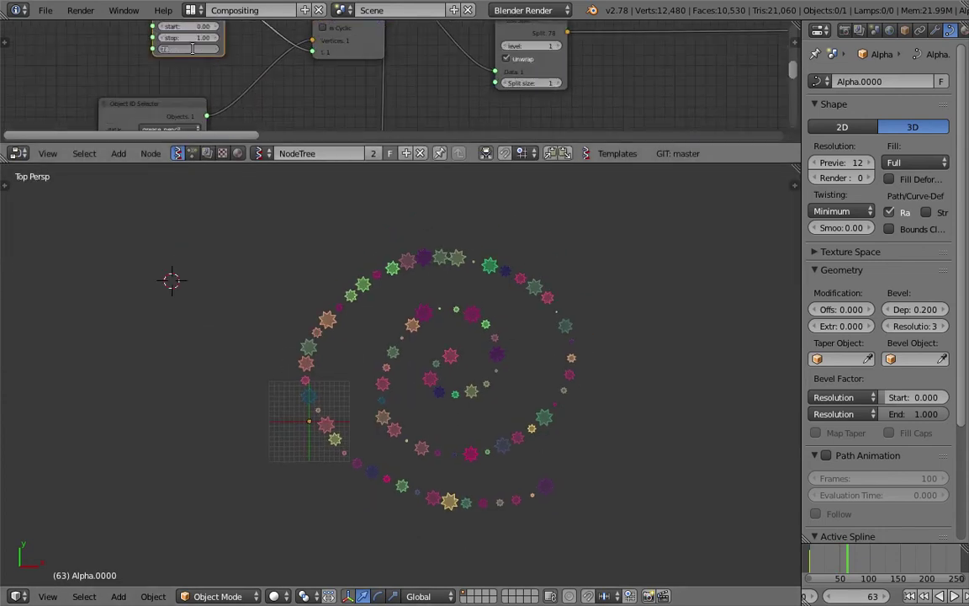
{"action": "key", "text": "Return"}
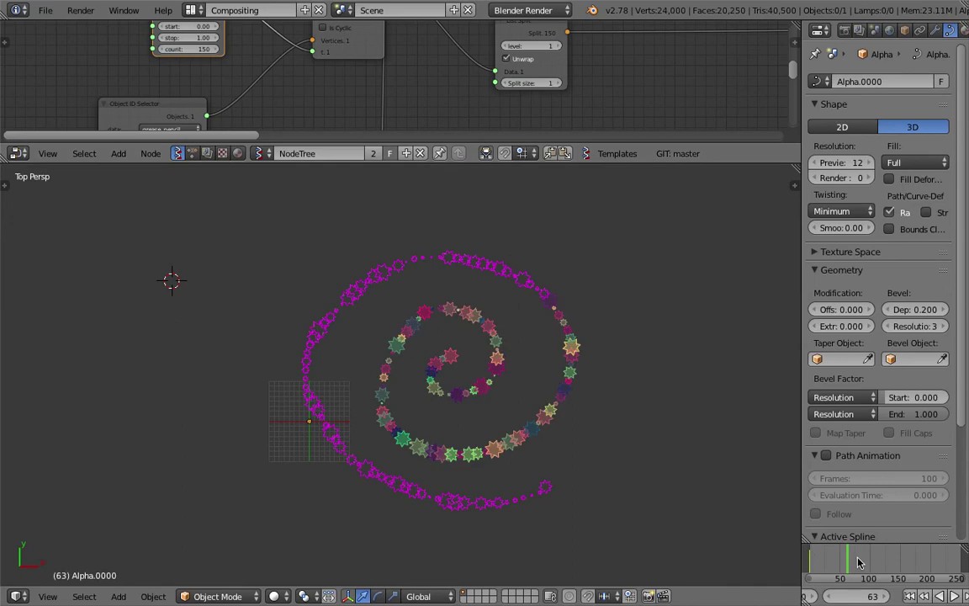
{"action": "left_click", "coordinate": [857, 557]}
{"action": "left_click", "coordinate": [612, 419]}
{"action": "scroll", "coordinate": [614, 420], "scroll_direction": "up", "scroll_amount": 2}
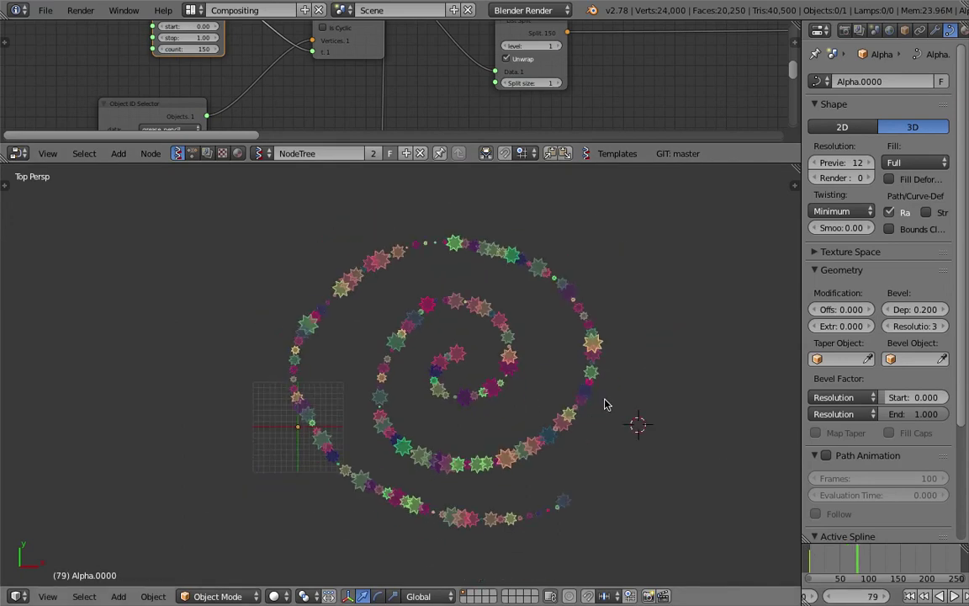
- Save the file, then gather the Range Float, Vector Interpolation and Object ID Selector nodes closely together in an enlarged node editor
{"action": "left_click", "coordinate": [45, 10]}
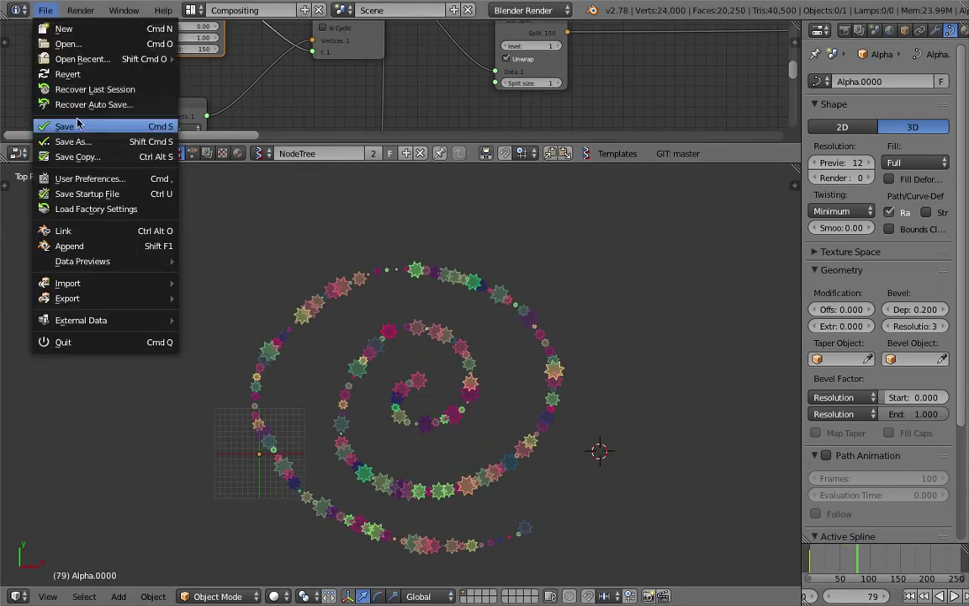
{"action": "left_click_drag", "start_coordinate": [438, 162], "coordinate": [403, 402]}
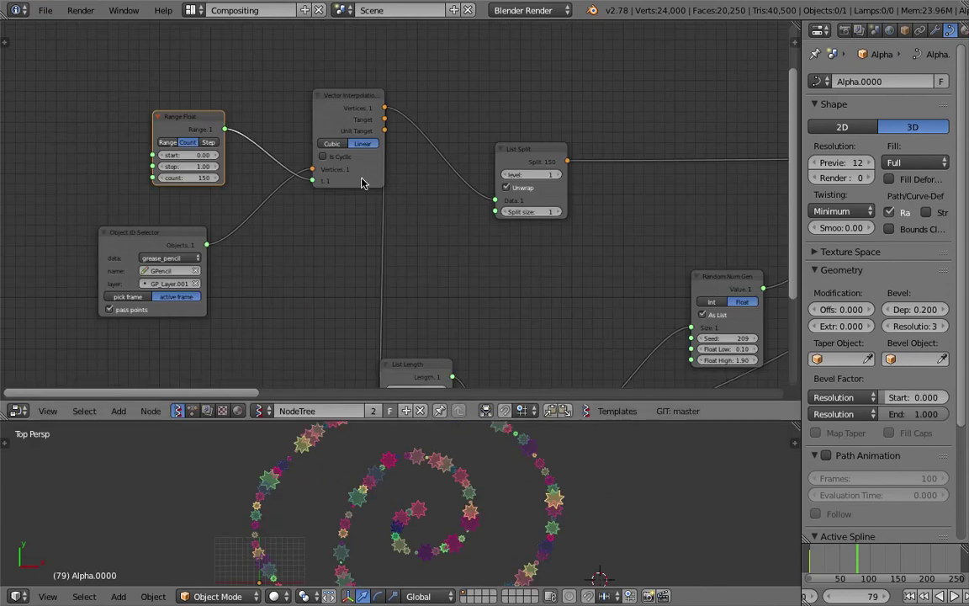
{"action": "left_click_drag", "start_coordinate": [366, 169], "coordinate": [349, 212]}
{"action": "left_click_drag", "start_coordinate": [188, 119], "coordinate": [169, 121]}
{"action": "left_click_drag", "start_coordinate": [333, 158], "coordinate": [277, 147]}
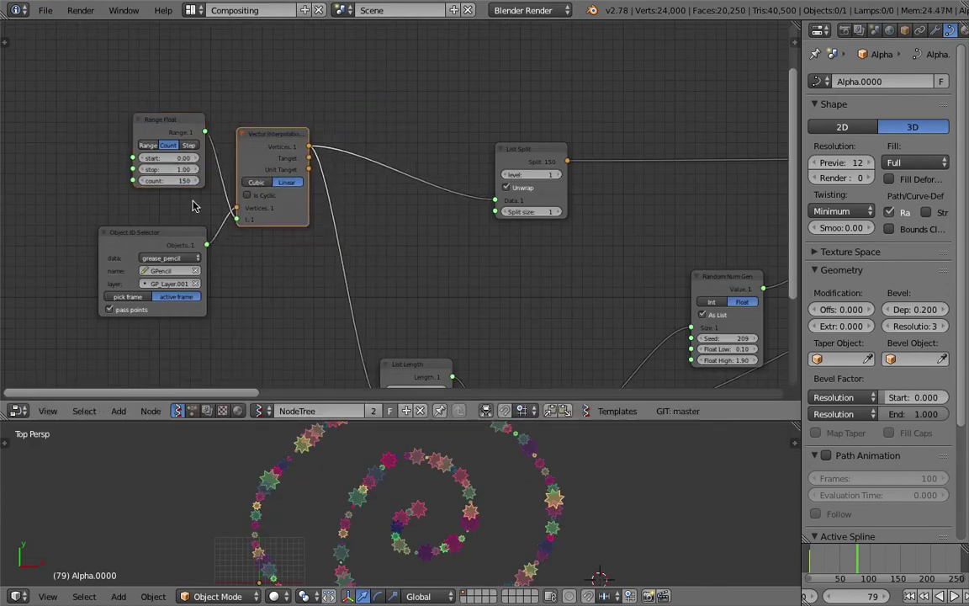
{"action": "left_click_drag", "start_coordinate": [183, 231], "coordinate": [121, 207]}
- Move the List Length and Int nodes up near the List Split node
{"action": "middle_click_drag", "start_coordinate": [471, 338], "coordinate": [451, 285]}
{"action": "left_click_drag", "start_coordinate": [389, 315], "coordinate": [358, 213]}
{"action": "left_click_drag", "start_coordinate": [509, 362], "coordinate": [505, 261]}
{"action": "middle_click_drag", "start_coordinate": [505, 263], "coordinate": [365, 265]}
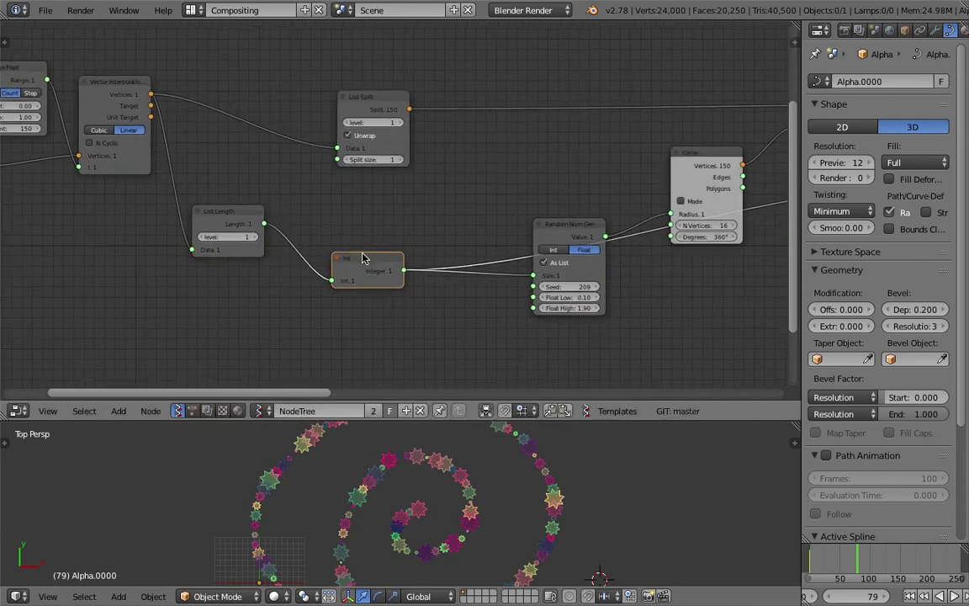
{"action": "left_click_drag", "start_coordinate": [359, 255], "coordinate": [366, 195]}
{"action": "middle_click_drag", "start_coordinate": [395, 222], "coordinate": [314, 237]}
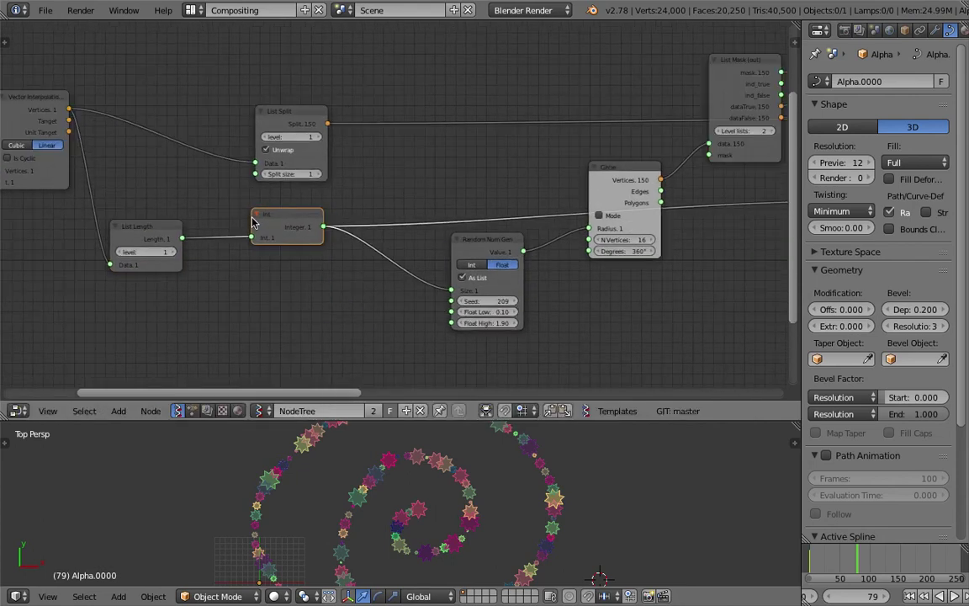
- Place the Random Num Gen and Circle nodes side by side before List Mask, and move the Int node below the node row
{"action": "middle_click_drag", "start_coordinate": [540, 227], "coordinate": [403, 227]}
{"action": "left_click_drag", "start_coordinate": [473, 186], "coordinate": [458, 171]}
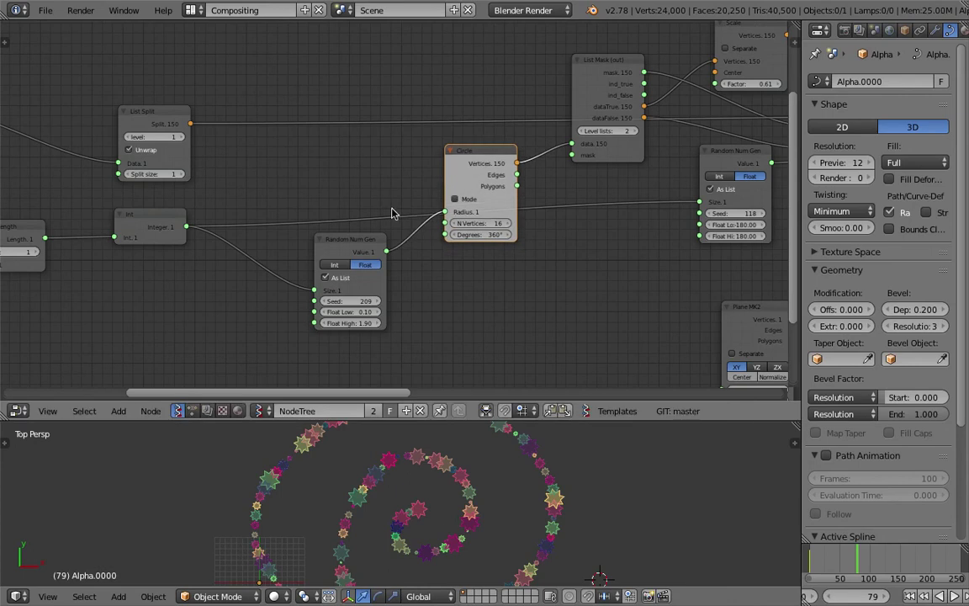
{"action": "left_click_drag", "start_coordinate": [352, 243], "coordinate": [364, 160]}
{"action": "left_click_drag", "start_coordinate": [475, 156], "coordinate": [466, 150]}
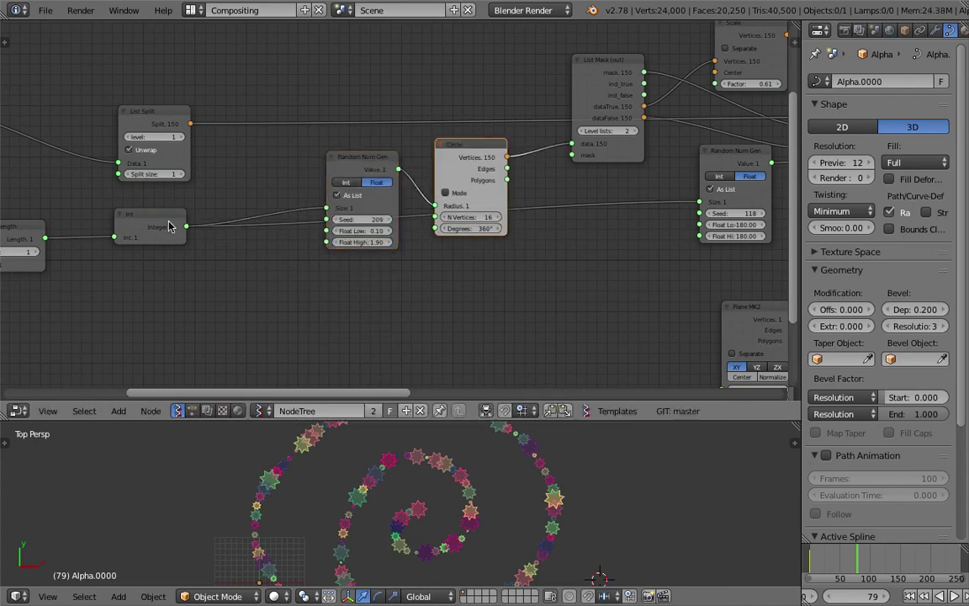
{"action": "left_click_drag", "start_coordinate": [167, 221], "coordinate": [247, 360]}
{"action": "scroll", "coordinate": [286, 294], "scroll_direction": "down", "scroll_amount": 2}
{"action": "middle_click_drag", "start_coordinate": [313, 288], "coordinate": [403, 284]}
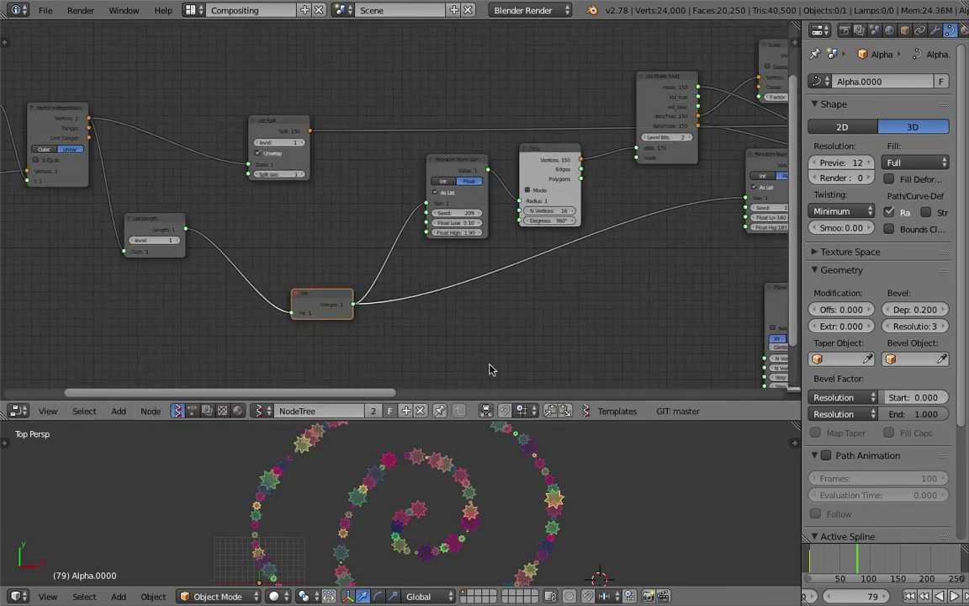
- Enlarge the 3D view and examine the filled stars along the spiral up close
{"action": "scroll", "coordinate": [554, 486], "scroll_direction": "down", "scroll_amount": 1}
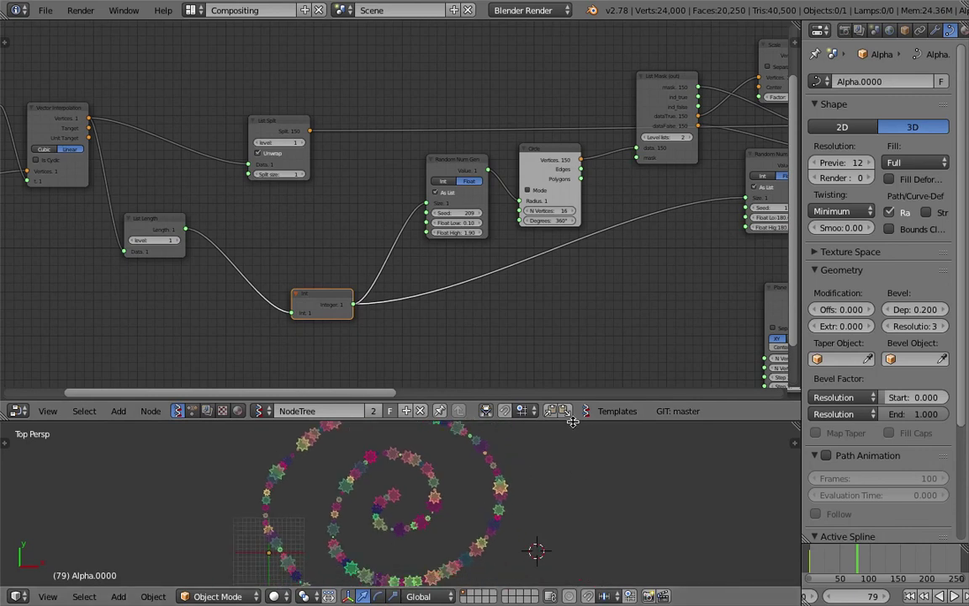
{"action": "left_click_drag", "start_coordinate": [573, 420], "coordinate": [573, 288]}
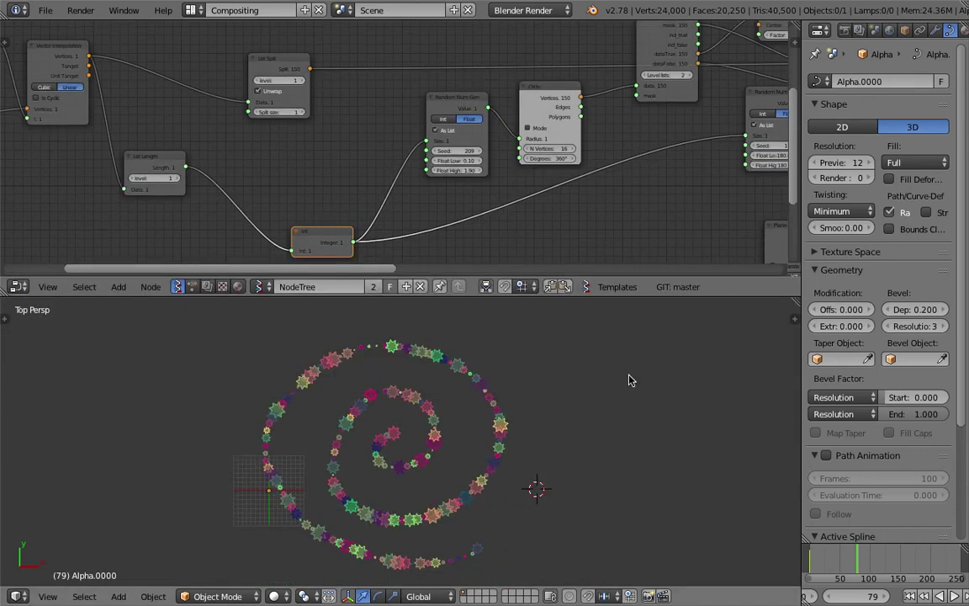
{"action": "scroll", "coordinate": [507, 447], "scroll_direction": "up", "scroll_amount": 3}
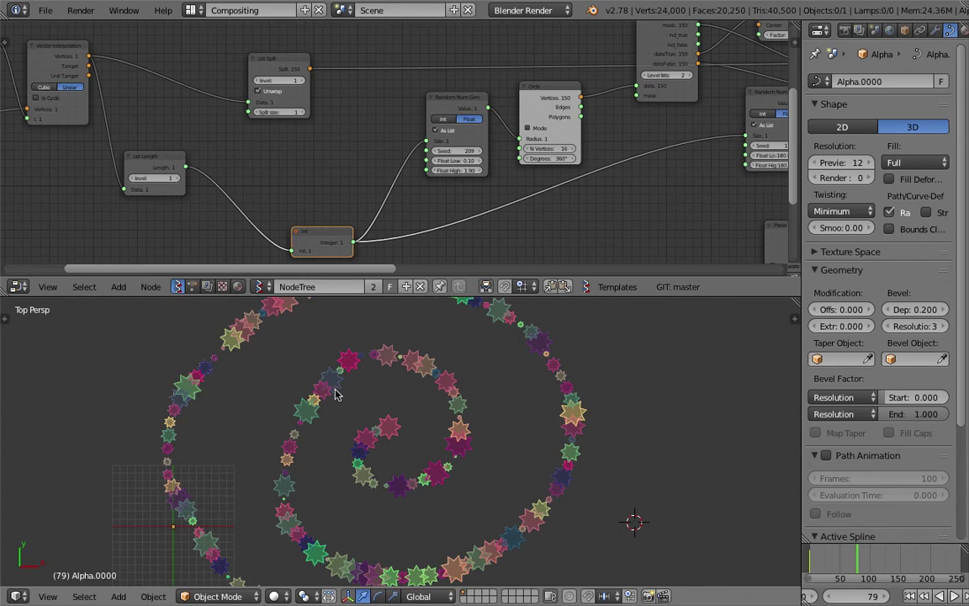
{"action": "scroll", "coordinate": [346, 418], "scroll_direction": "up", "scroll_amount": 1}
{"action": "scroll", "coordinate": [436, 423], "scroll_direction": "down", "scroll_amount": 5}
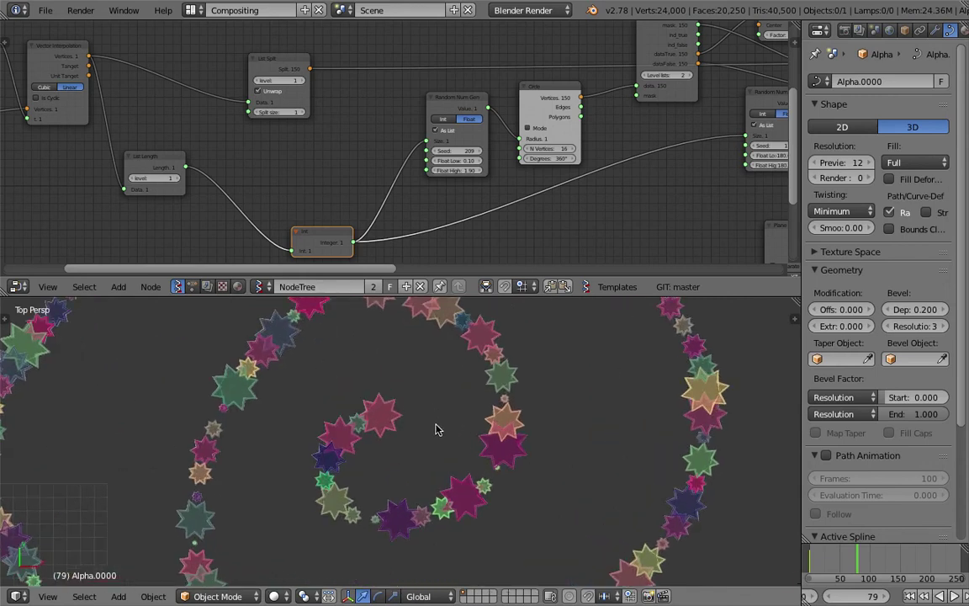
- Move the Alpha.0000 curve object along negative X until it sits beside the grease pencil spiral, and deselect it
{"action": "right_click", "coordinate": [518, 468]}
{"action": "key", "text": "g"}
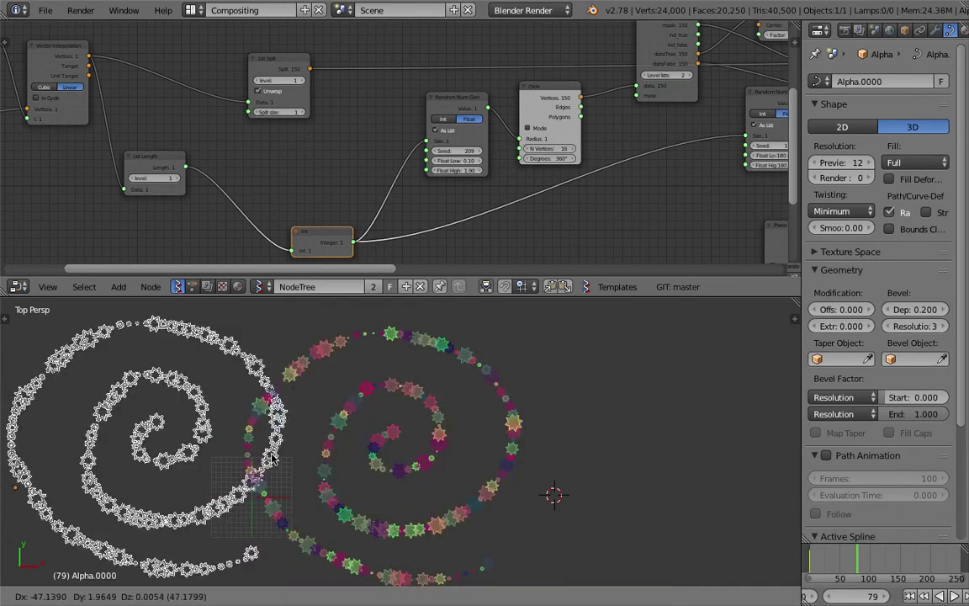
{"action": "left_click", "coordinate": [208, 461]}
{"action": "middle_click_drag", "start_coordinate": [244, 458], "coordinate": [392, 452], "text": "shift"}
{"action": "key", "text": "a"}
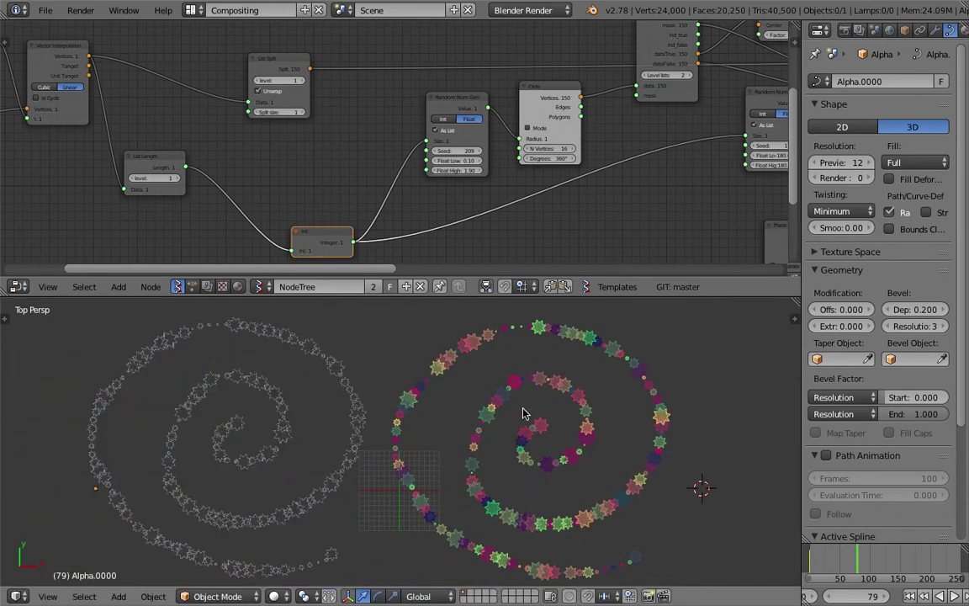
- Compare the grease pencil stars with the bevelled outlines of the separate curve object from an angled, close view
{"action": "middle_click_drag", "start_coordinate": [522, 413], "coordinate": [444, 494]}
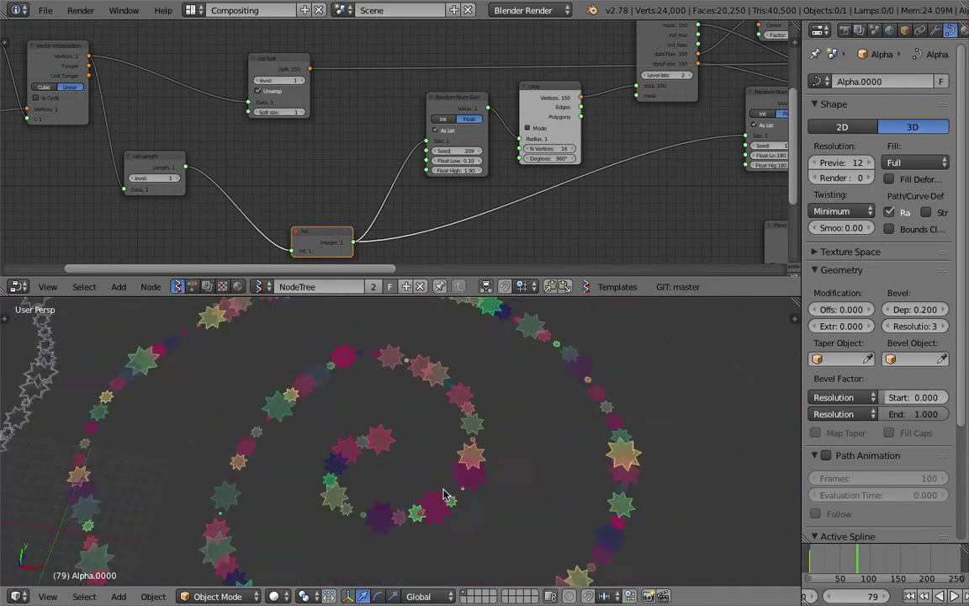
{"action": "scroll", "coordinate": [444, 494], "scroll_direction": "down", "scroll_amount": 5}
{"action": "middle_click_drag", "start_coordinate": [379, 463], "coordinate": [541, 470], "text": "shift"}
{"action": "scroll", "coordinate": [541, 471], "scroll_direction": "up", "scroll_amount": 5}
{"action": "right_click", "coordinate": [354, 455]}
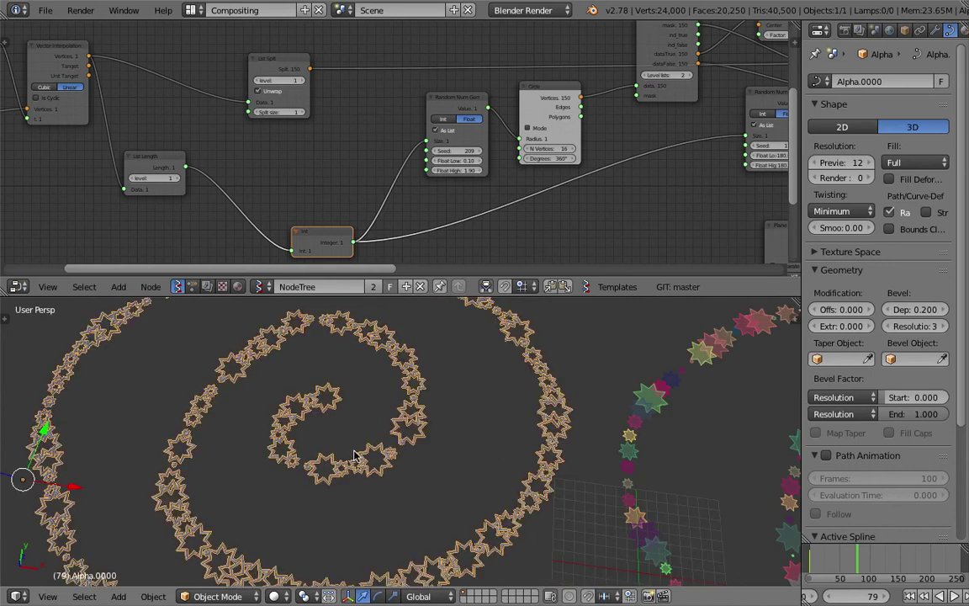
{"action": "middle_click_drag", "start_coordinate": [354, 455], "coordinate": [511, 497], "text": "shift"}
{"action": "scroll", "coordinate": [335, 461], "scroll_direction": "up", "scroll_amount": 6}
{"action": "key", "text": "a"}
{"action": "scroll", "coordinate": [502, 499], "scroll_direction": "down", "scroll_amount": 4}
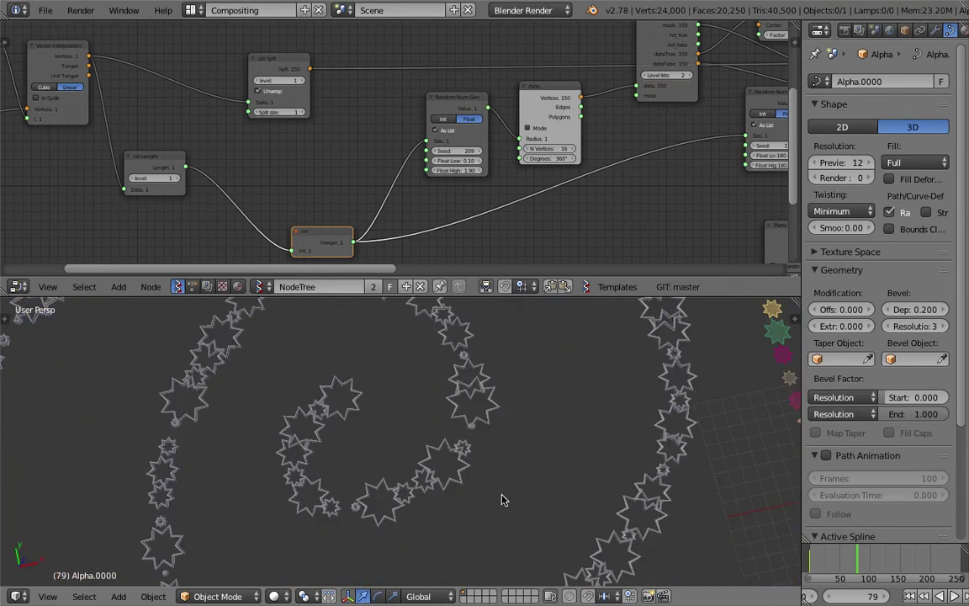
{"action": "scroll", "coordinate": [502, 500], "scroll_direction": "up", "scroll_amount": 6}
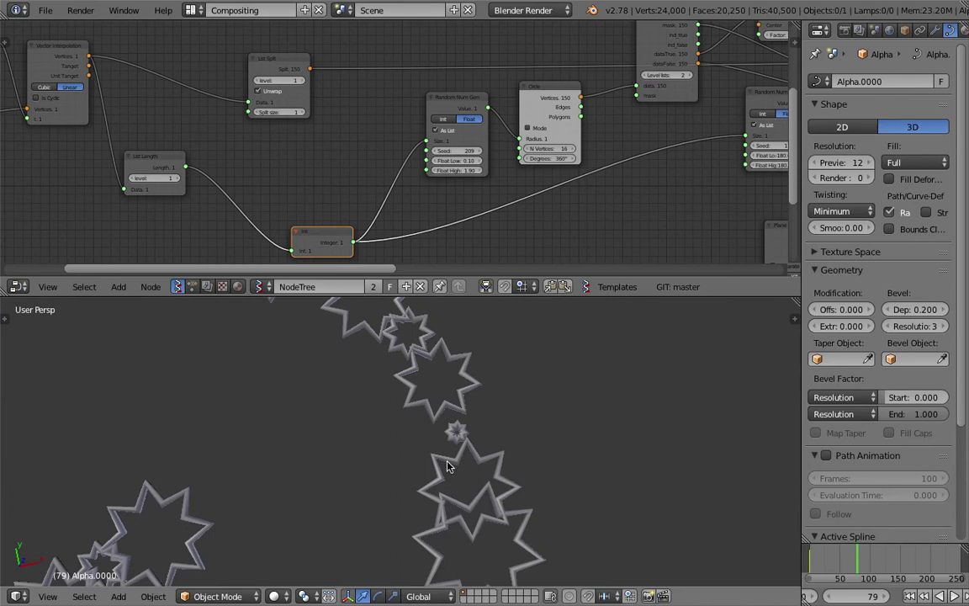
{"action": "scroll", "coordinate": [448, 467], "scroll_direction": "down", "scroll_amount": 4}
- Delete the Alpha.0000 curve object from the scene
{"action": "key", "text": "a"}
{"action": "scroll", "coordinate": [411, 448], "scroll_direction": "down", "scroll_amount": 3}
{"action": "key", "text": "Delete"}
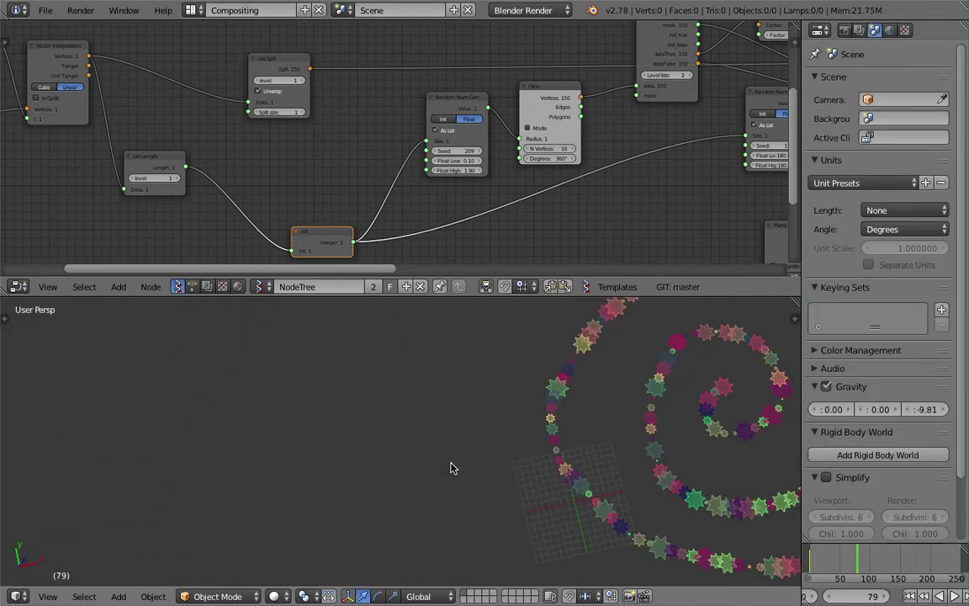
- Delete the Polyline Viewer MK1 node from the tree
{"action": "scroll", "coordinate": [450, 469], "scroll_direction": "down", "scroll_amount": 4}
{"action": "scroll", "coordinate": [296, 183], "scroll_direction": "down", "scroll_amount": 3}
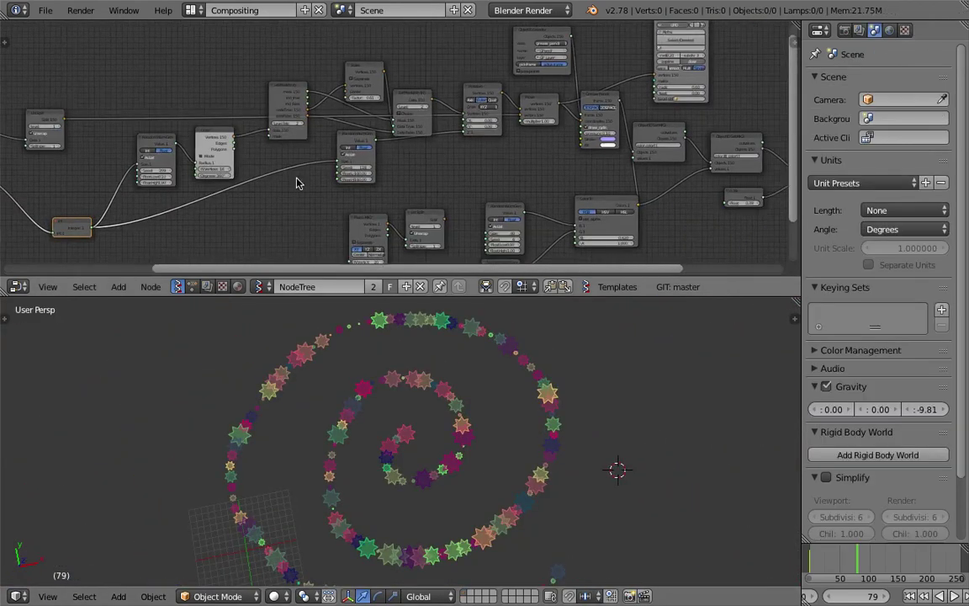
{"action": "scroll", "coordinate": [406, 158], "scroll_direction": "up", "scroll_amount": 4}
{"action": "left_click_drag", "start_coordinate": [418, 37], "coordinate": [435, 43]}
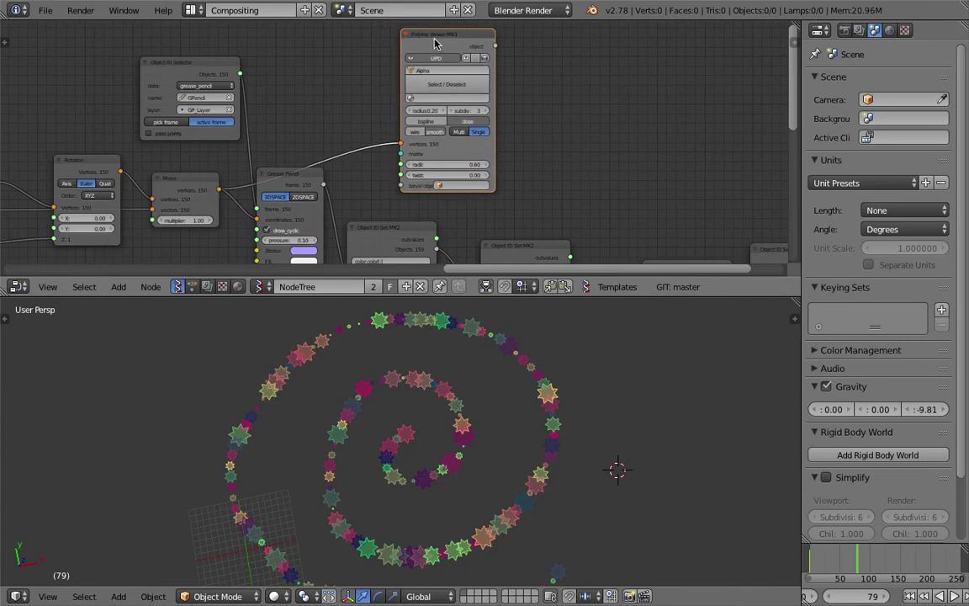
{"action": "key", "text": "x"}
- Move the Grease Pencil node up in line with the Move node, and return to frame 1
{"action": "left_click_drag", "start_coordinate": [303, 174], "coordinate": [307, 152]}
{"action": "scroll", "coordinate": [396, 171], "scroll_direction": "down", "scroll_amount": 4}
{"action": "middle_click_drag", "start_coordinate": [519, 183], "coordinate": [664, 145]}
{"action": "scroll", "coordinate": [639, 498], "scroll_direction": "down", "scroll_amount": 2}
{"action": "middle_click_drag", "start_coordinate": [619, 491], "coordinate": [544, 472]}
{"action": "scroll", "coordinate": [424, 462], "scroll_direction": "down", "scroll_amount": 1}
{"action": "middle_click_drag", "start_coordinate": [424, 463], "coordinate": [438, 449], "text": "shift"}
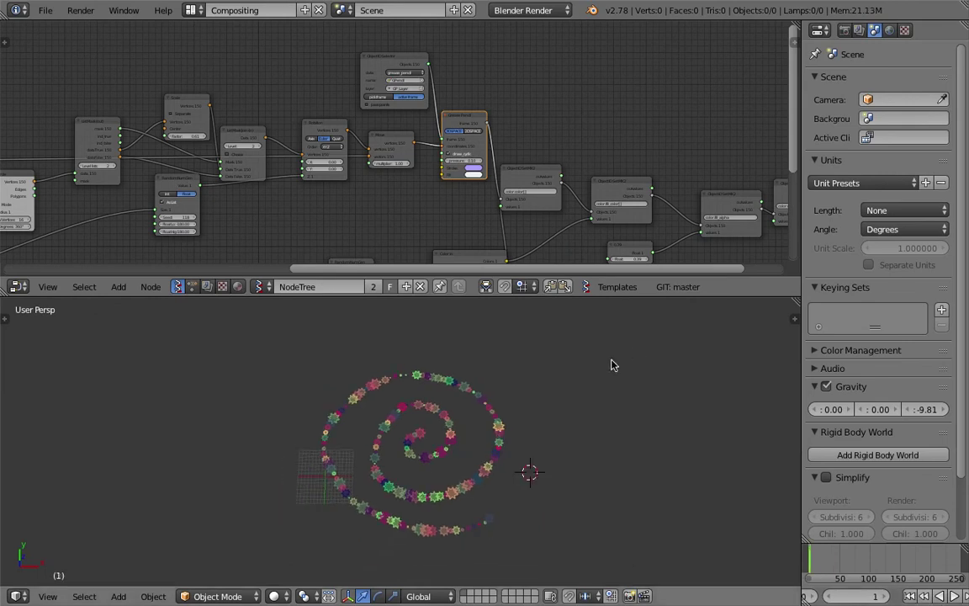
- Show the 3D view's grease pencil layer settings and make GP_Layer the active layer
{"action": "key", "text": "n"}
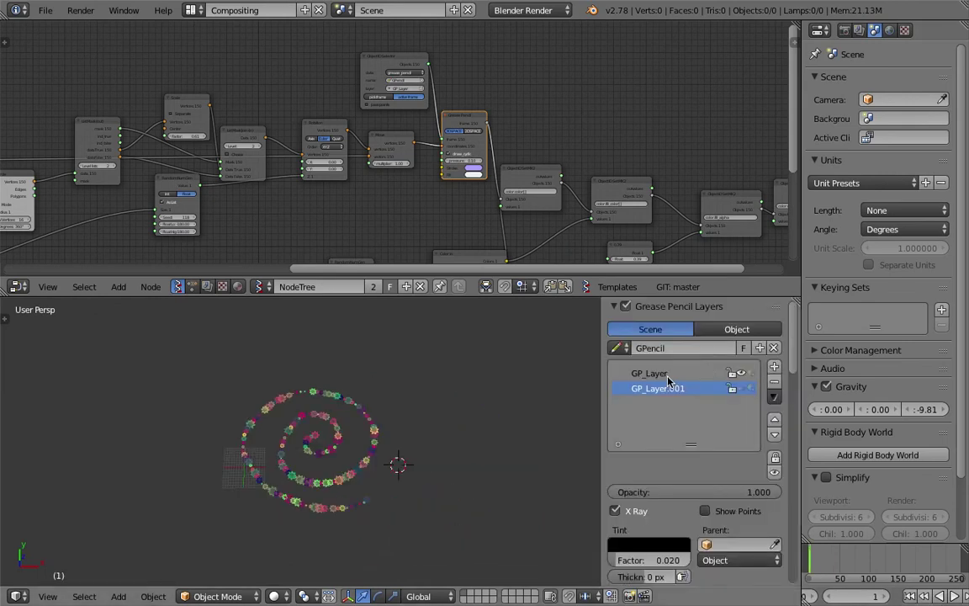
{"action": "left_click", "coordinate": [656, 377]}
{"action": "middle_click_drag", "start_coordinate": [427, 341], "coordinate": [362, 345]}
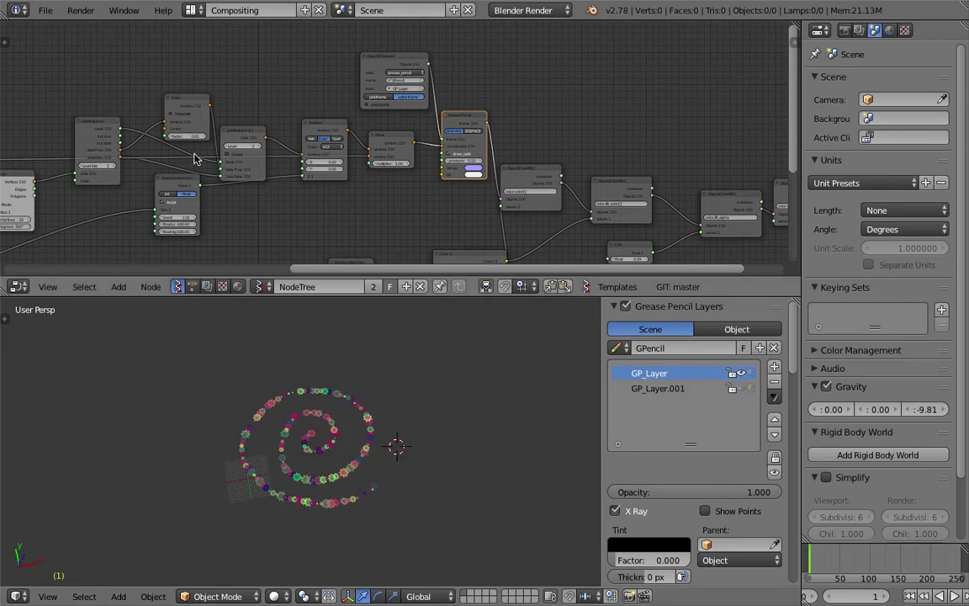
- Fit the complete node tree in the node editor and review its layout
{"action": "scroll", "coordinate": [202, 159], "scroll_direction": "down", "scroll_amount": 5}
{"action": "middle_click_drag", "start_coordinate": [300, 210], "coordinate": [351, 123]}
{"action": "scroll", "coordinate": [359, 160], "scroll_direction": "down", "scroll_amount": 3}
{"action": "middle_click_drag", "start_coordinate": [384, 157], "coordinate": [419, 167]}
{"action": "middle_click_drag", "start_coordinate": [352, 165], "coordinate": [375, 194]}
{"action": "scroll", "coordinate": [327, 458], "scroll_direction": "up", "scroll_amount": 4}
- Examine the finished stars up close and set the 3D view to the top view
{"action": "scroll", "coordinate": [367, 463], "scroll_direction": "up", "scroll_amount": 3}
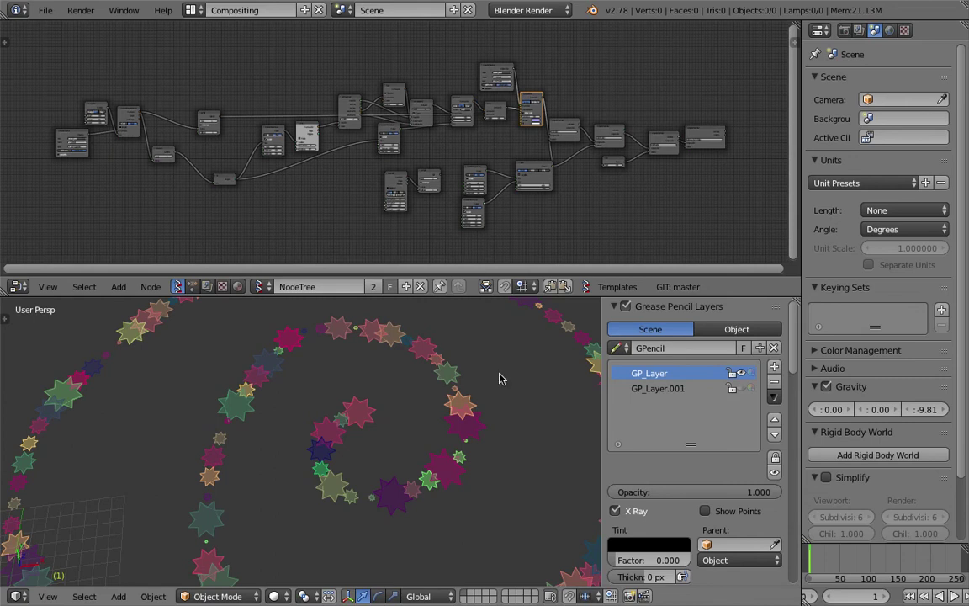
{"action": "scroll", "coordinate": [530, 428], "scroll_direction": "down", "scroll_amount": 6}
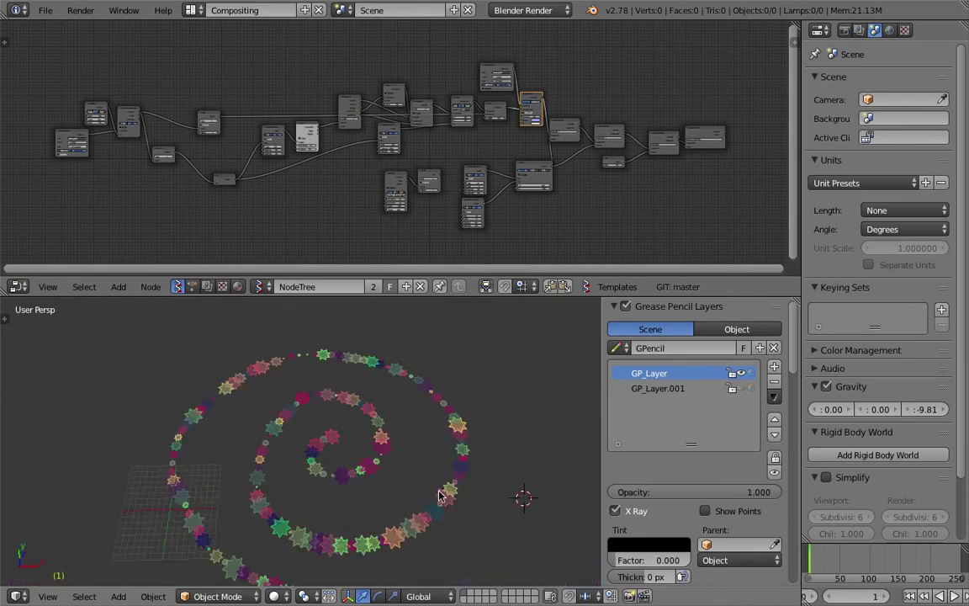
{"action": "middle_click_drag", "start_coordinate": [439, 494], "coordinate": [353, 555]}
{"action": "left_click", "coordinate": [47, 596]}
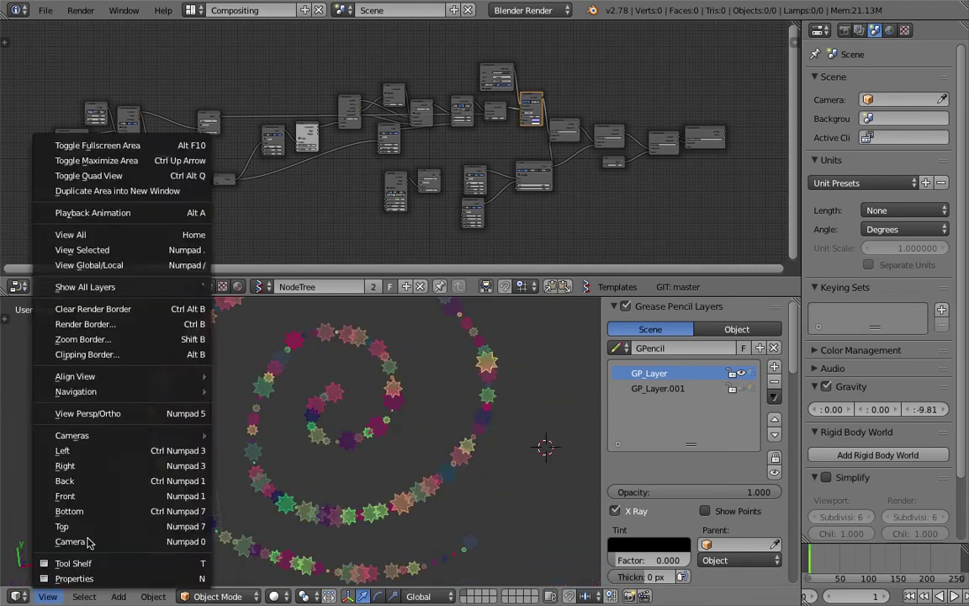
{"action": "left_click", "coordinate": [129, 526]}
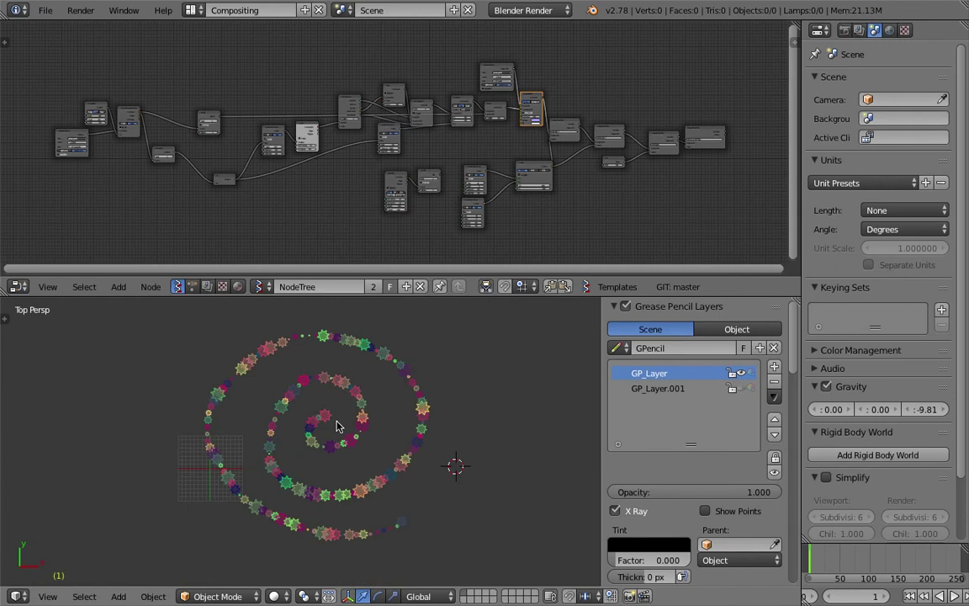